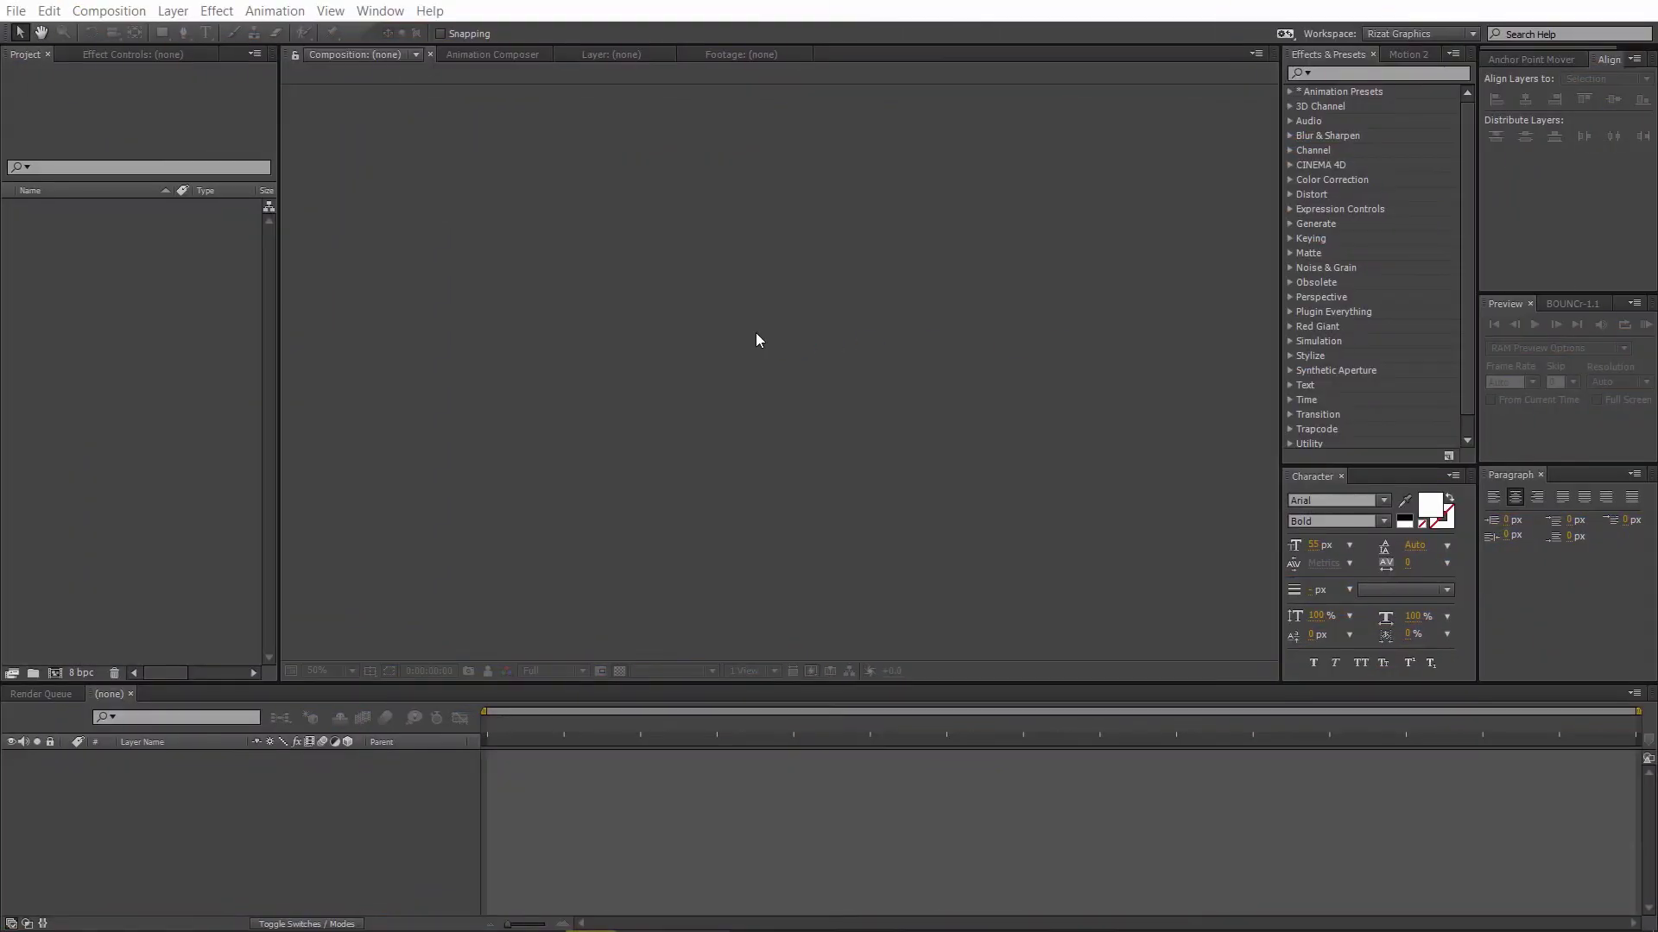
Step: Make a new 'Sliding Text Reveal' composition at 1920×1080, 30 fps, lasting 0:00:05:00
left_click(135, 15)
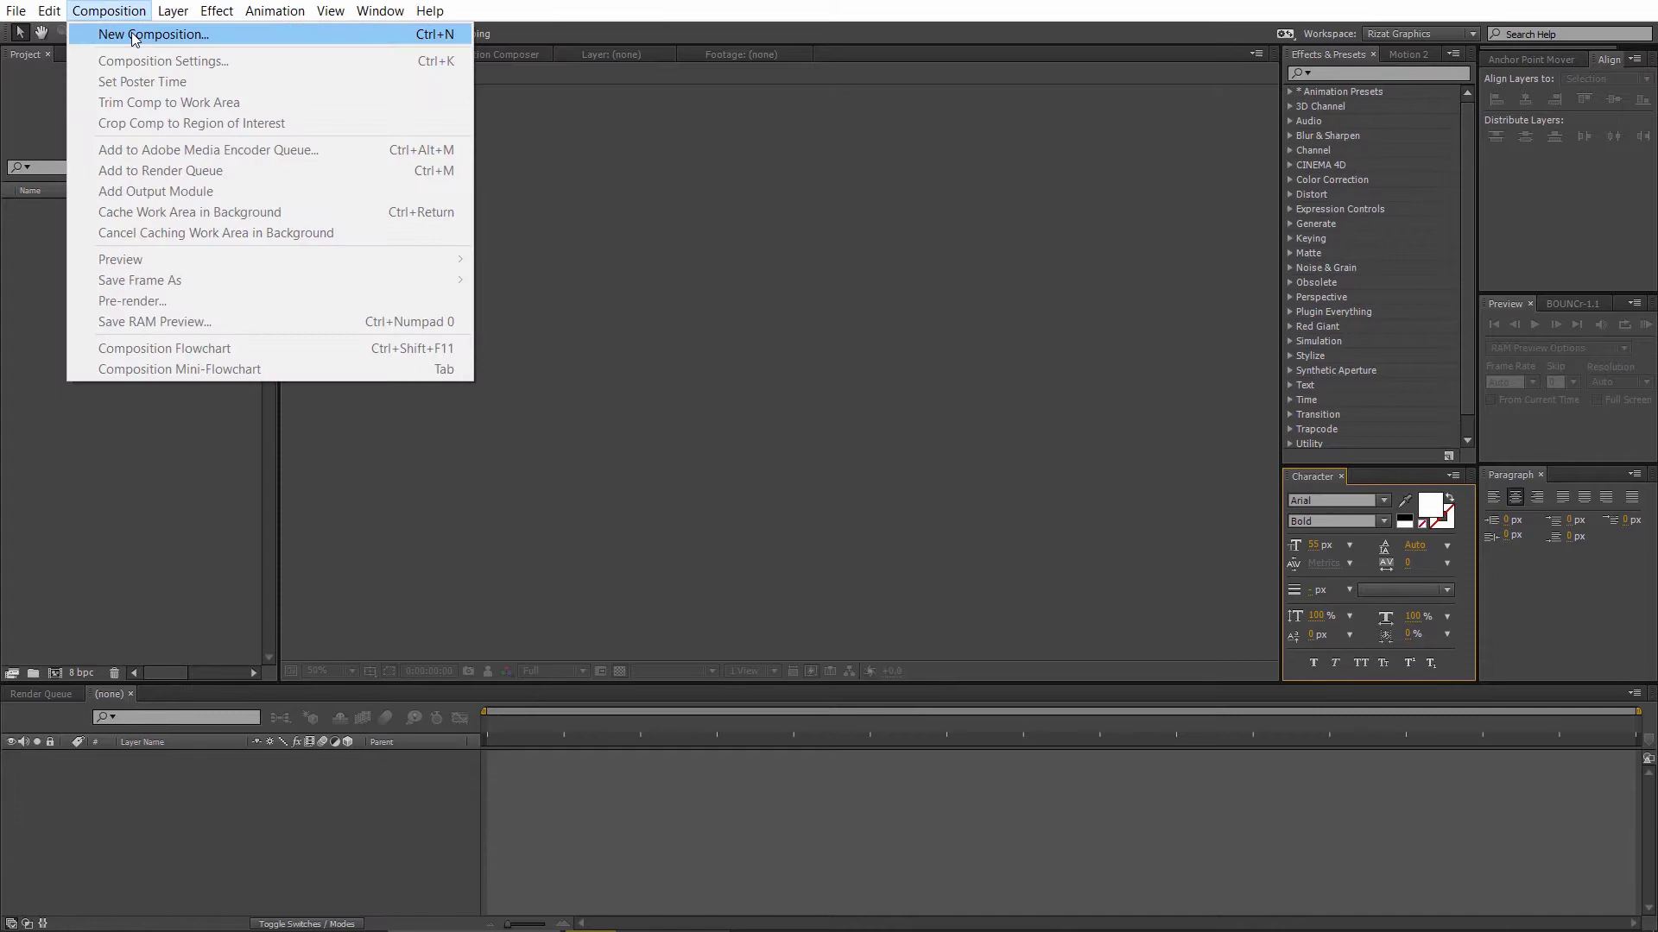
left_click(137, 33)
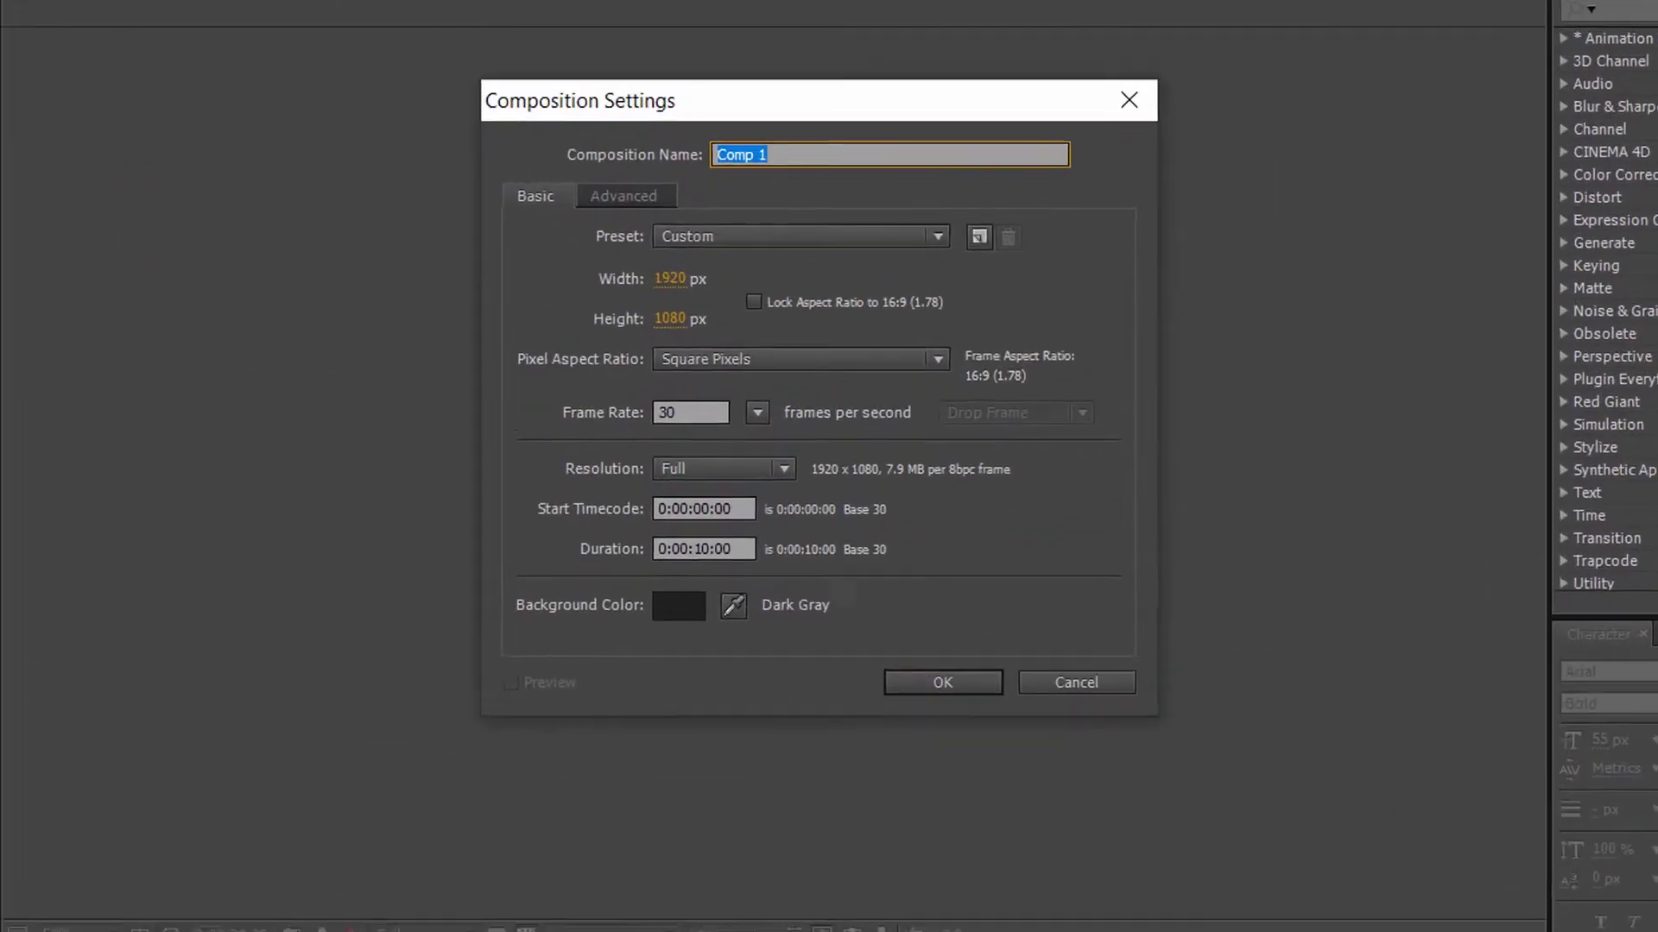
type("Sliding Text Reveal")
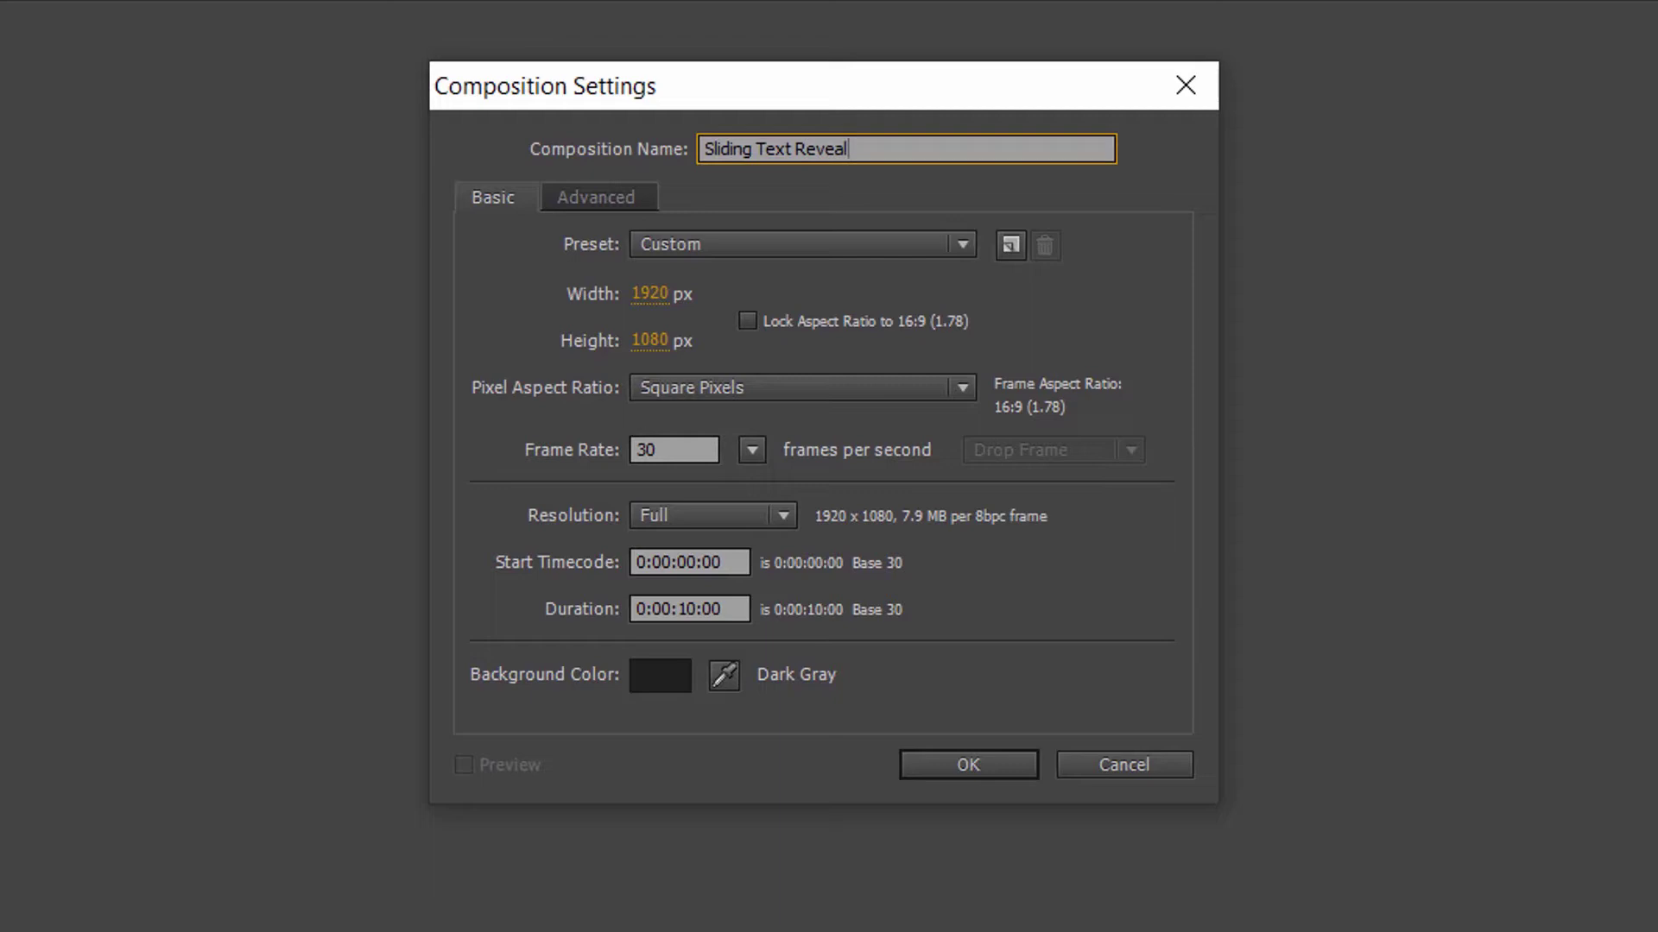
left_click(650, 293)
left_click(664, 352)
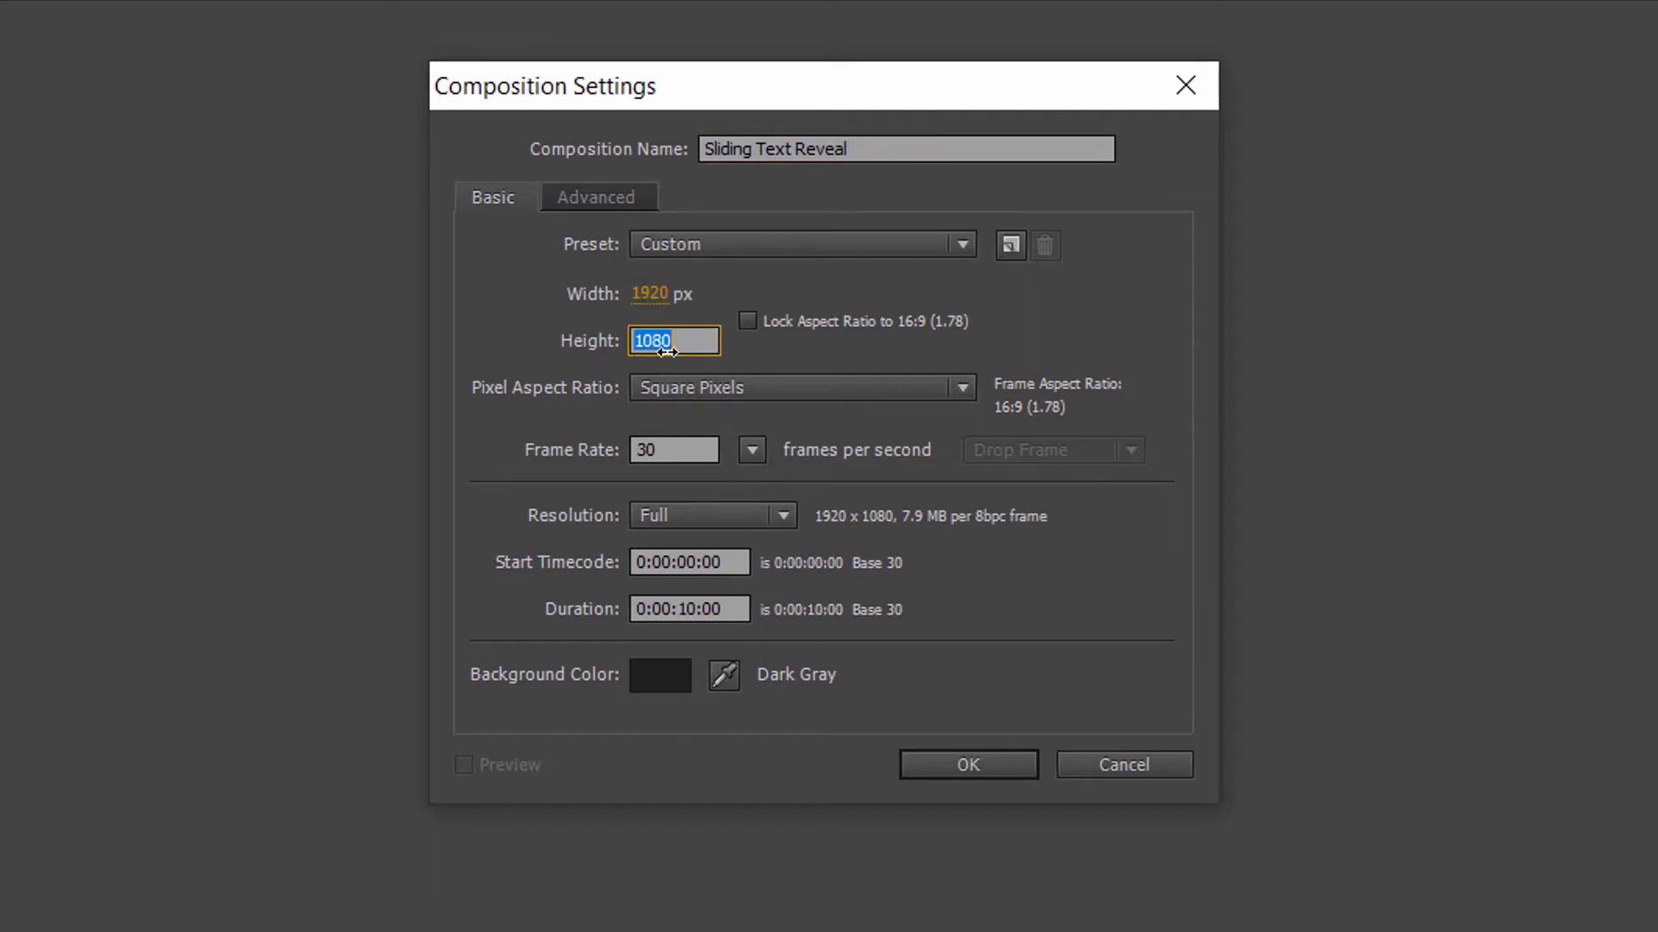
left_click(678, 454)
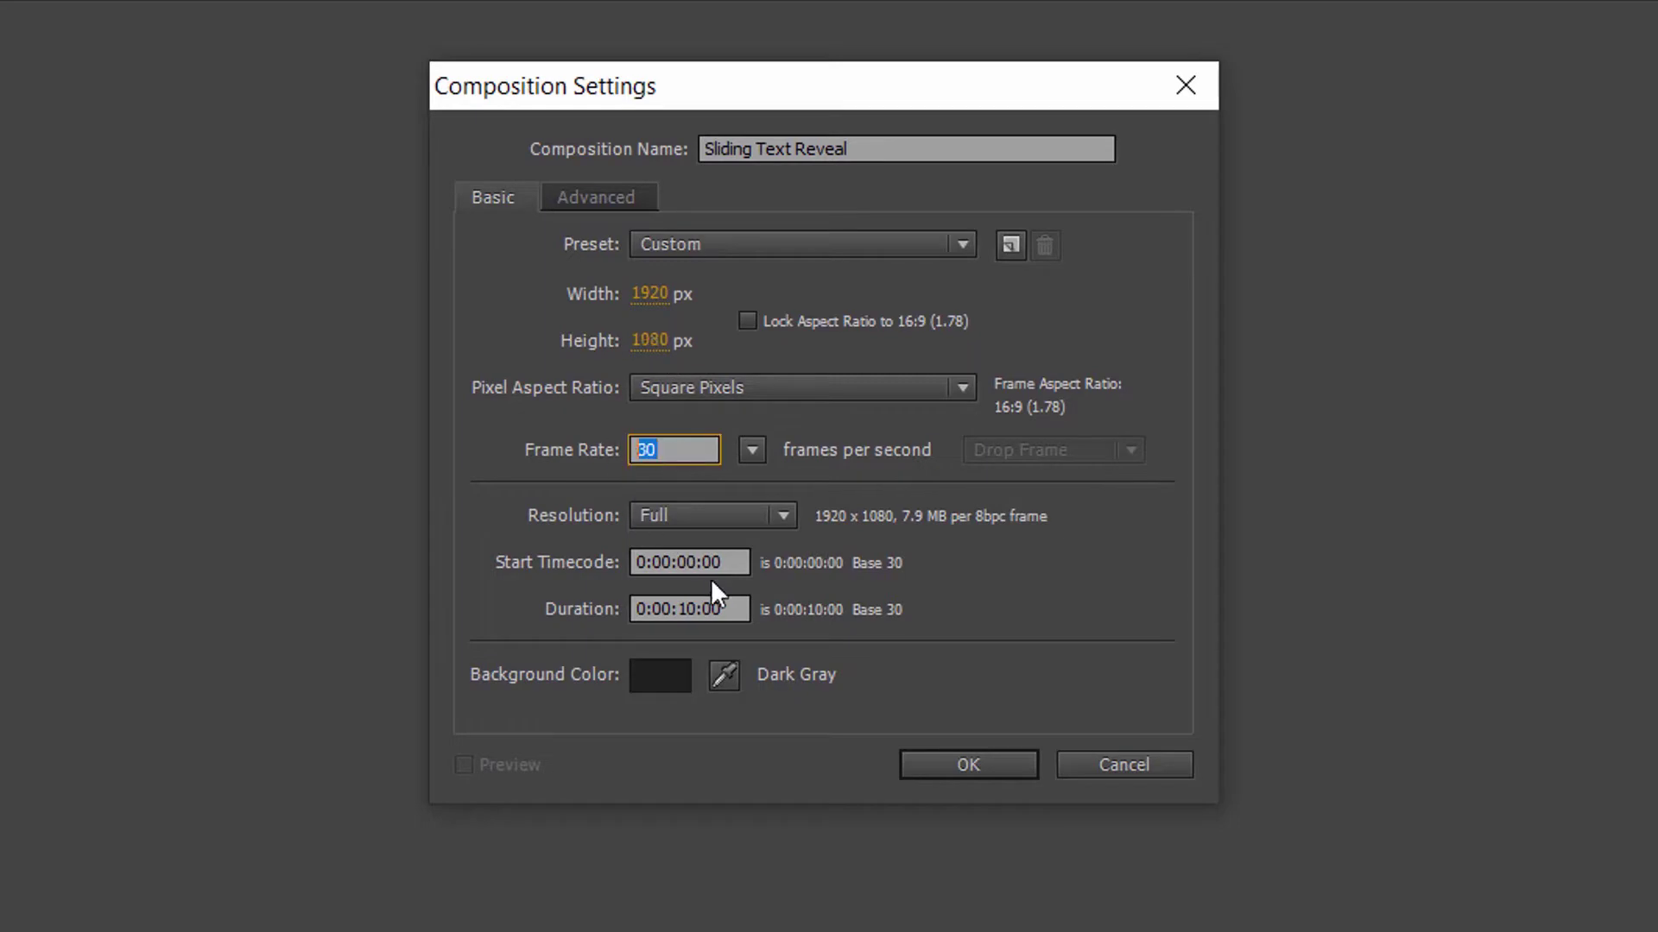
double_click(702, 609)
type("5")
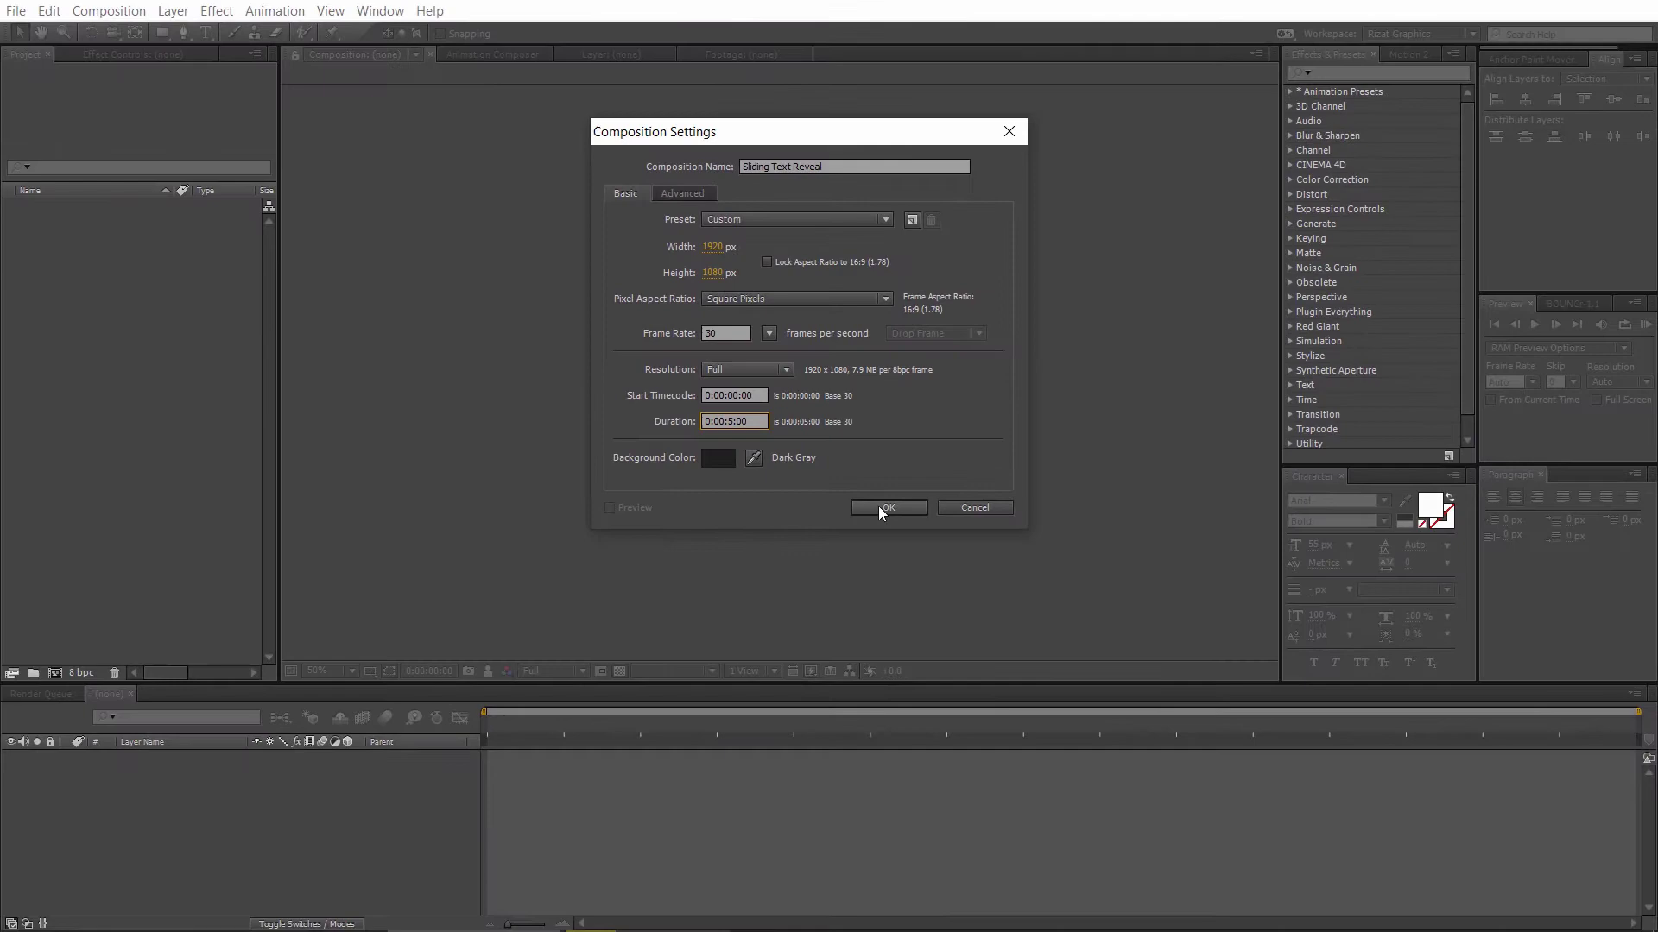
left_click(886, 507)
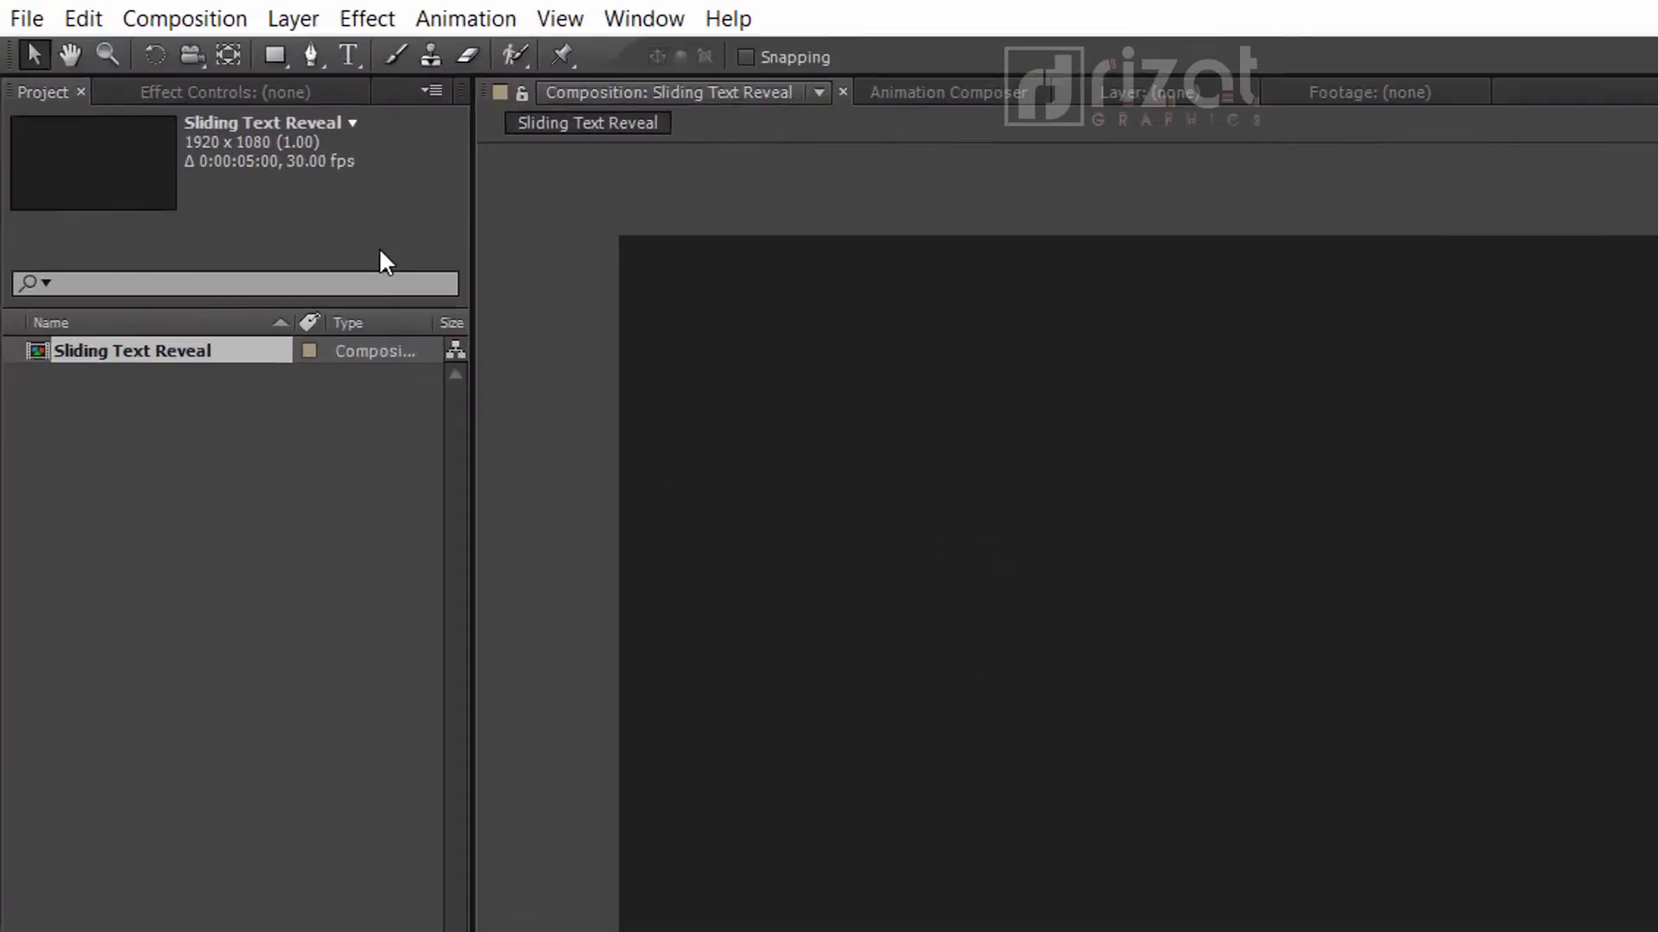
Step: Type 'Sliding Text Reveal' as a text layer set to 100 px and All Caps
left_click(205, 35)
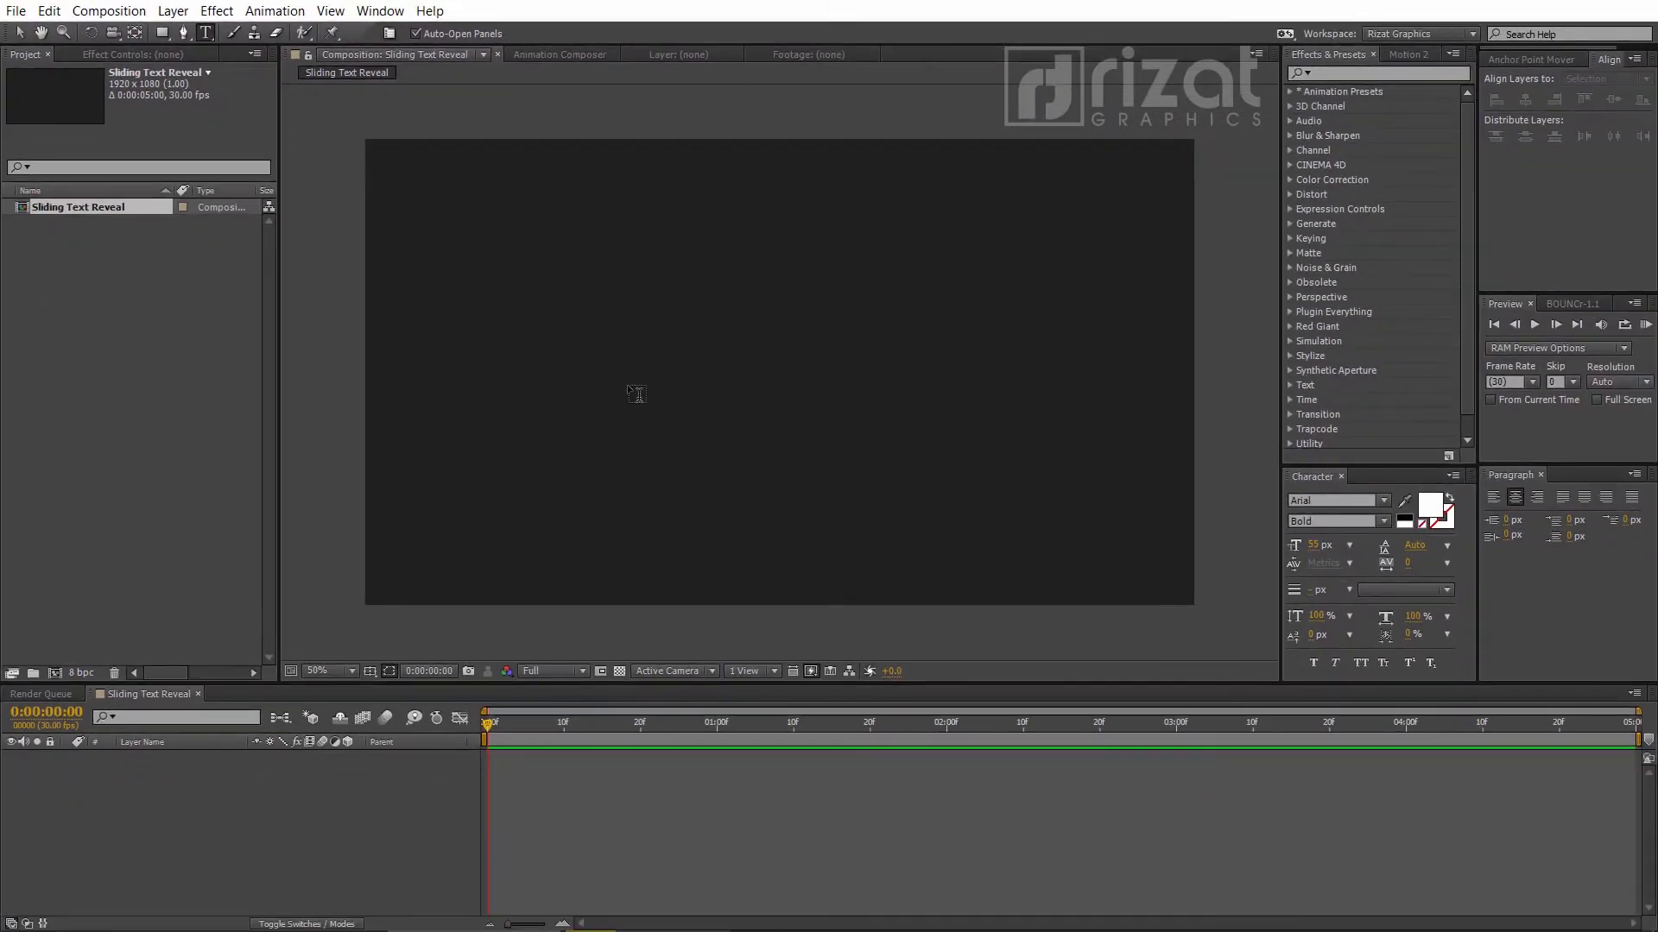
left_click(638, 367)
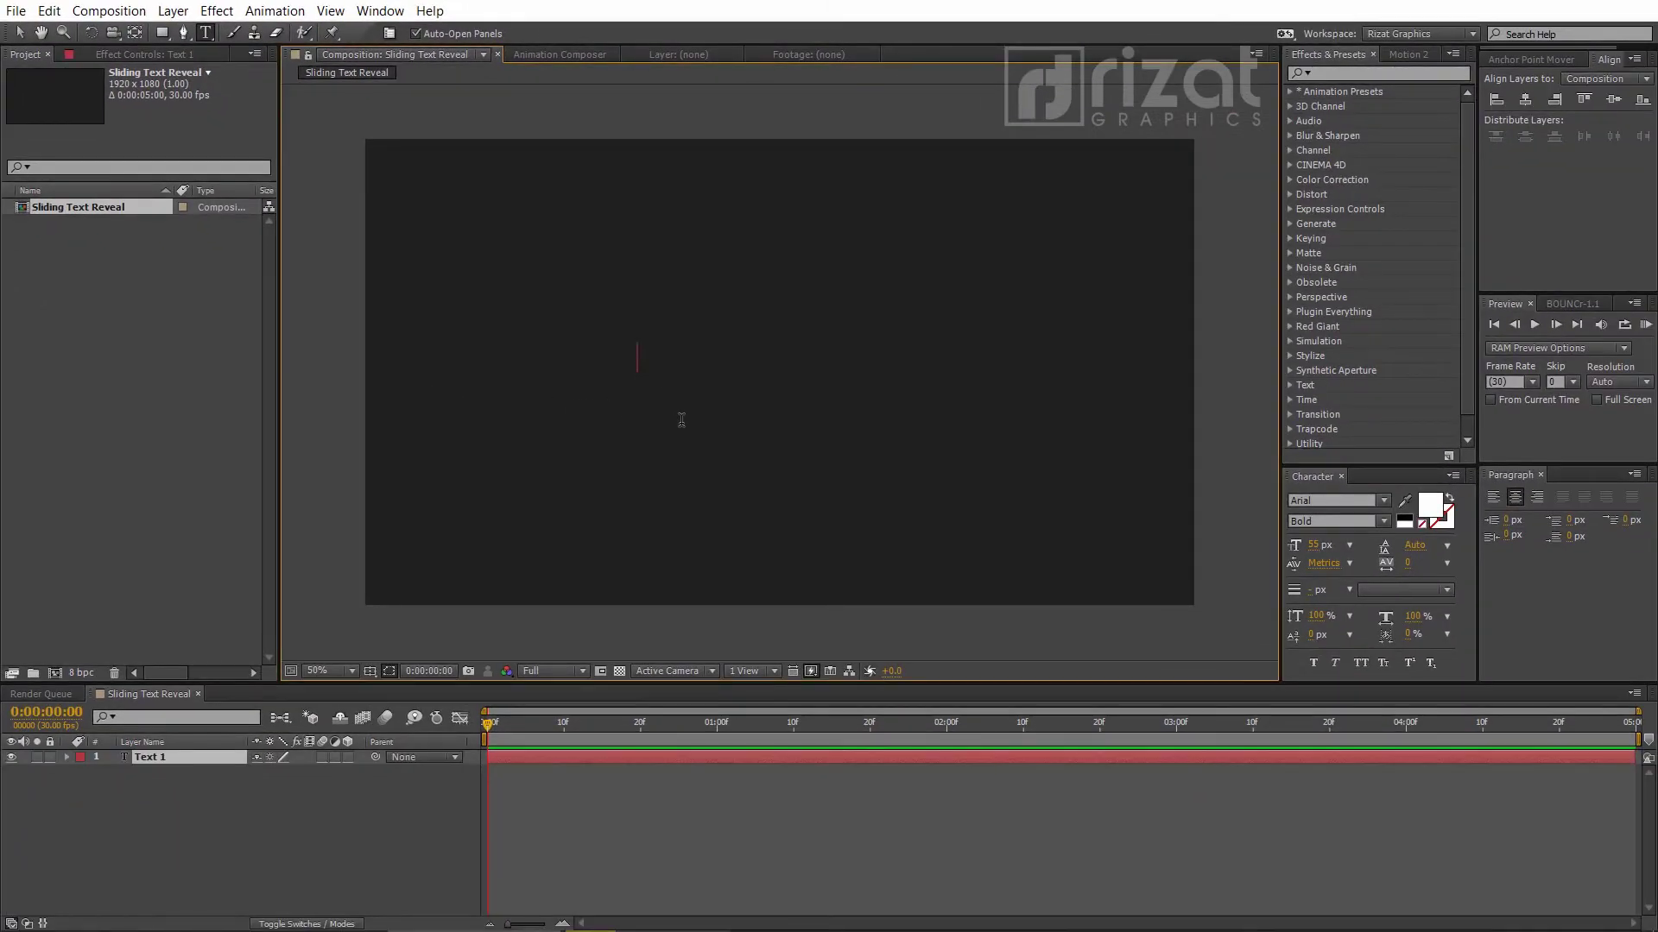
type("Sliding Text ")
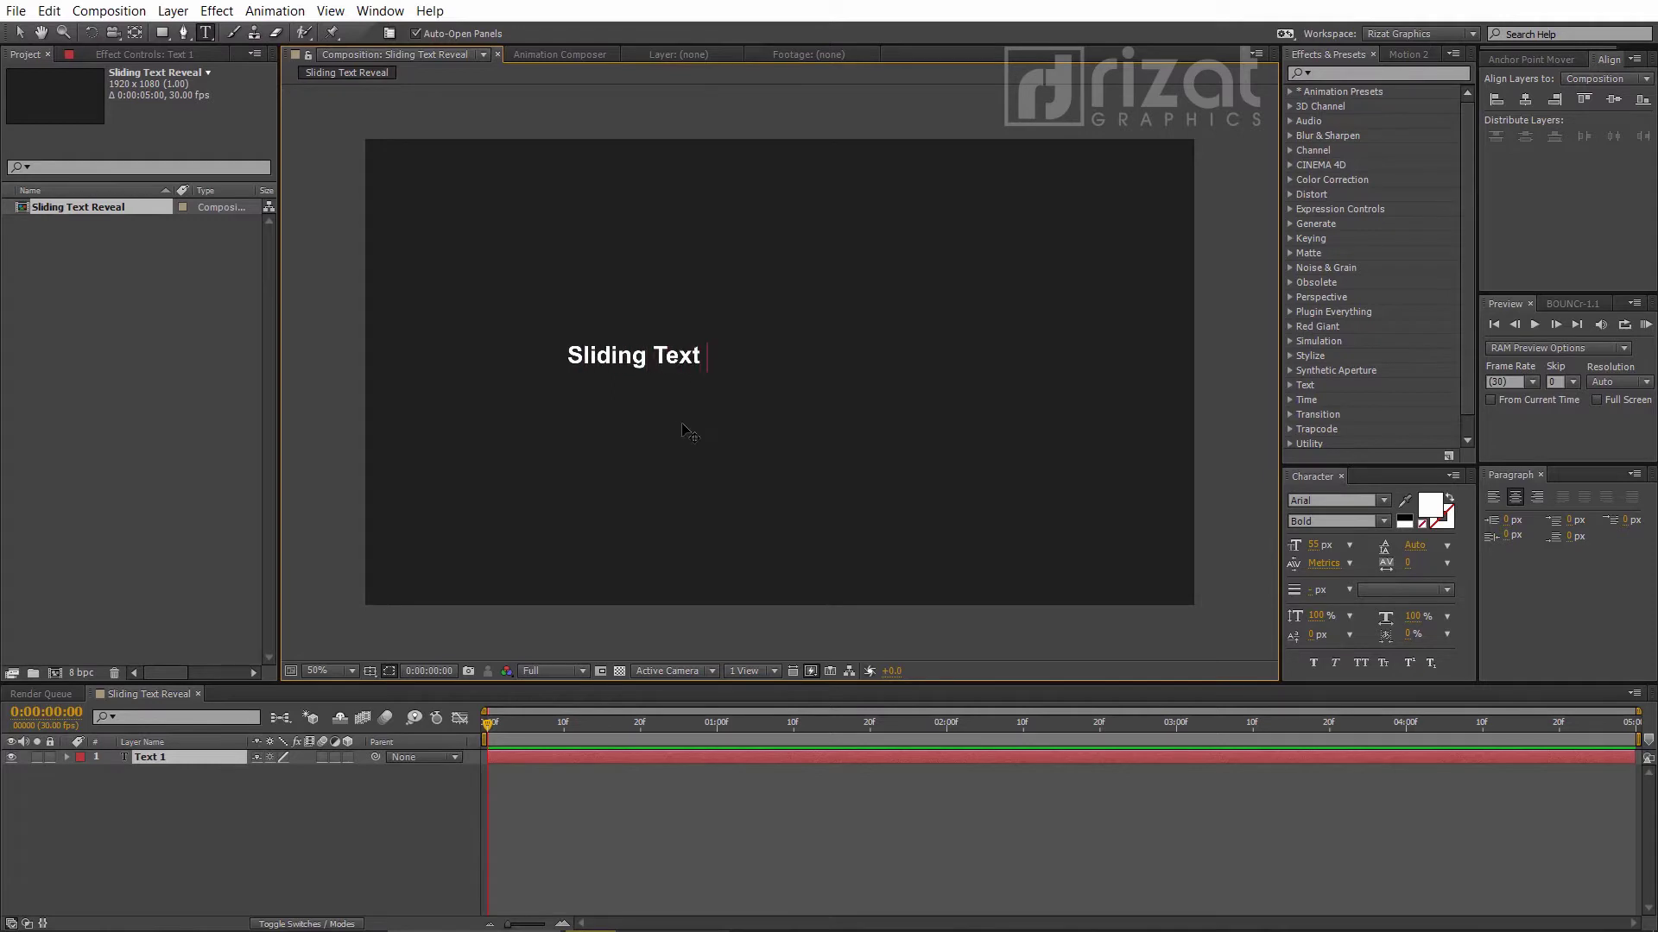
type("Reveal")
key("ctrl+a")
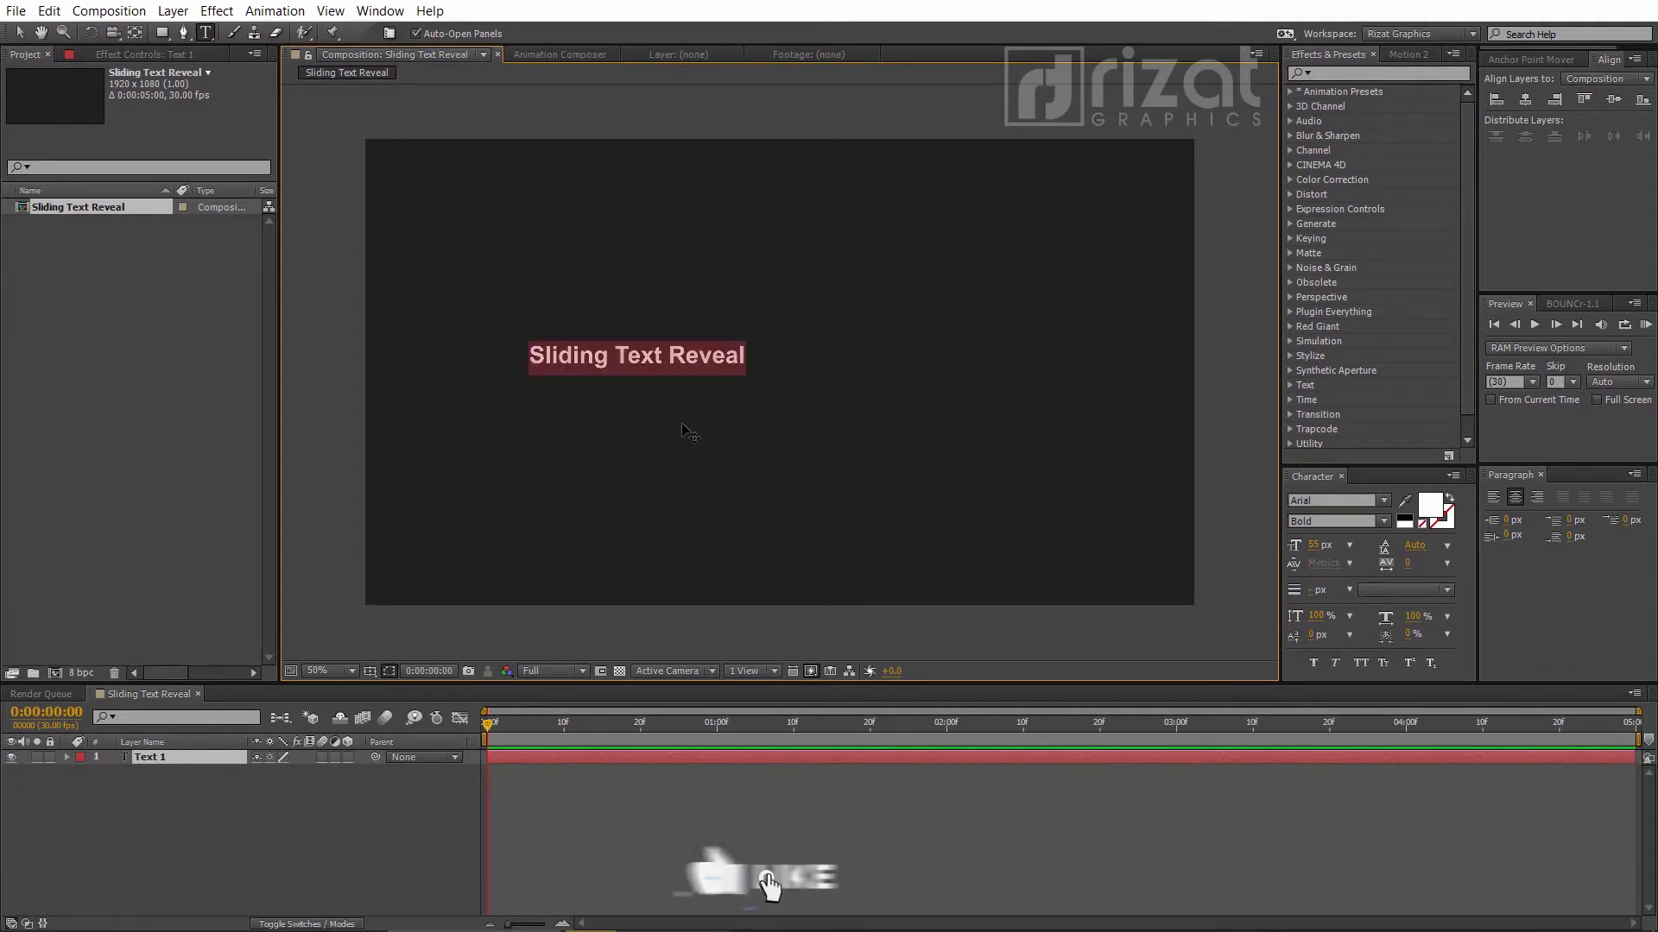
left_click(1314, 546)
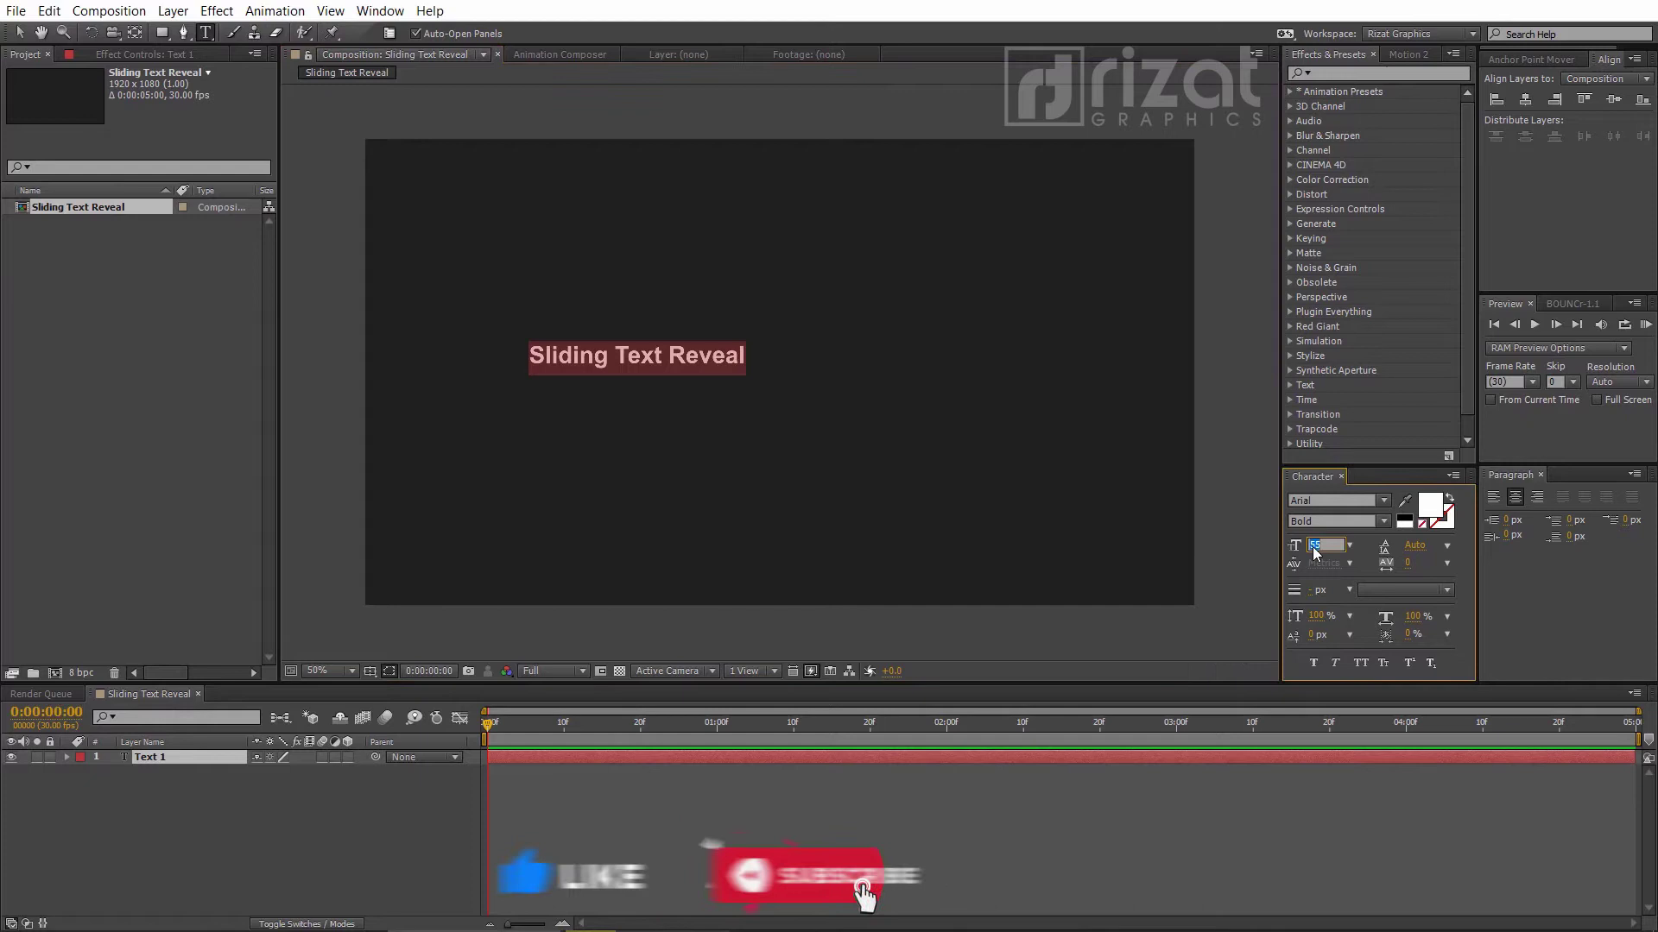
type("100")
key("Return")
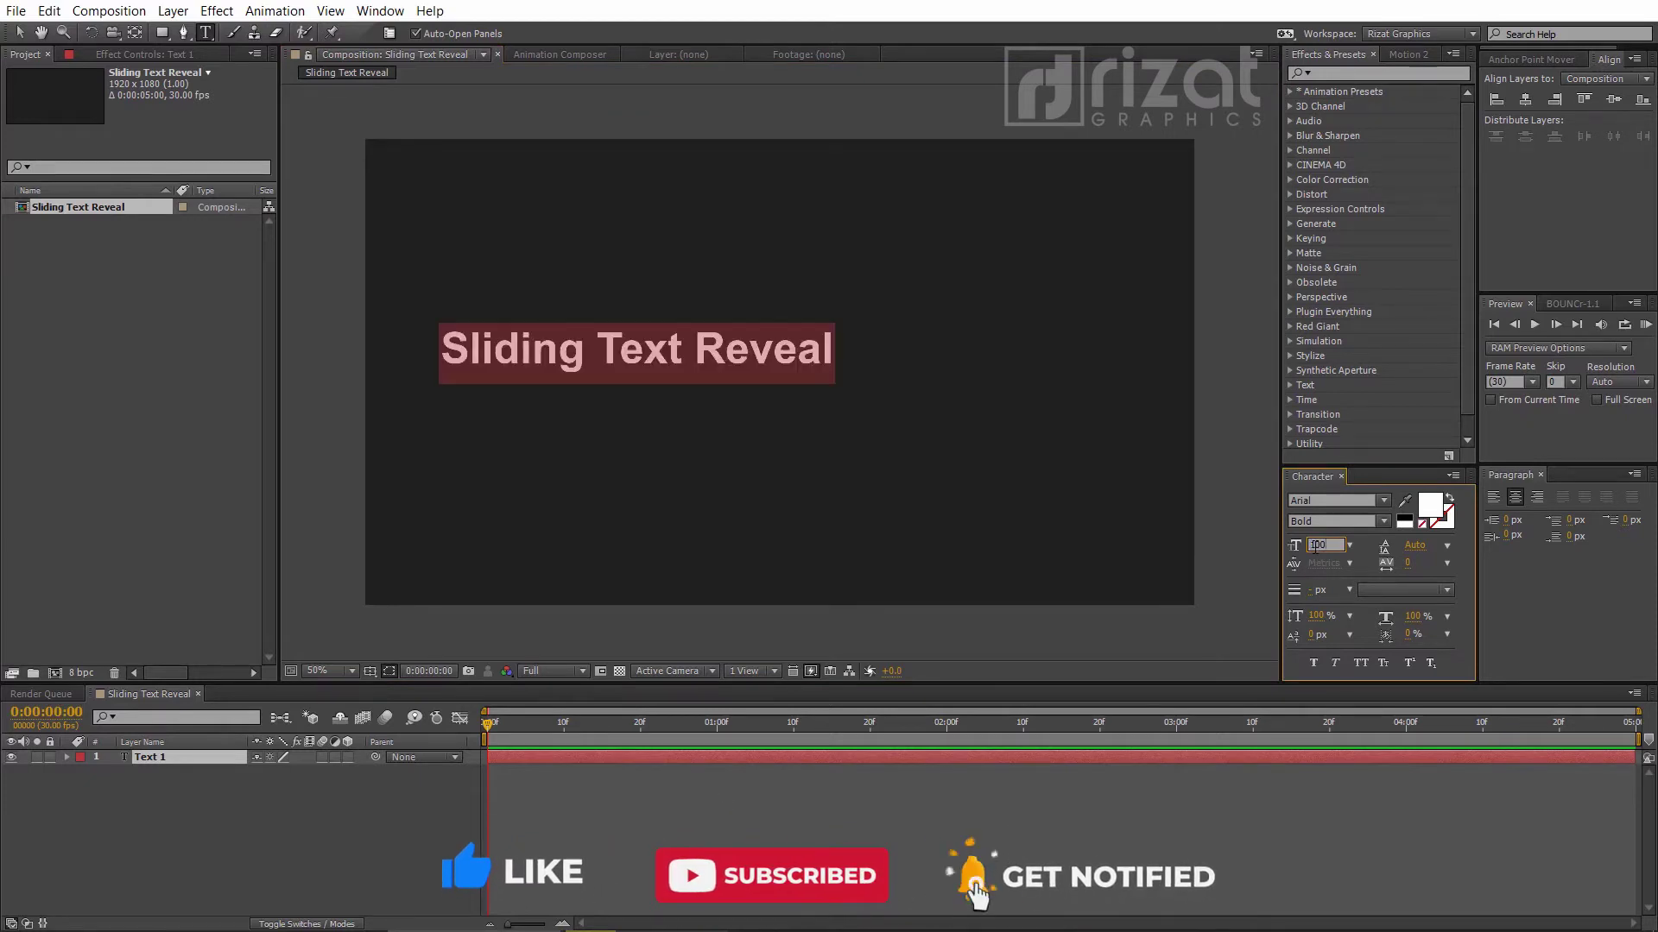
left_click(1363, 663)
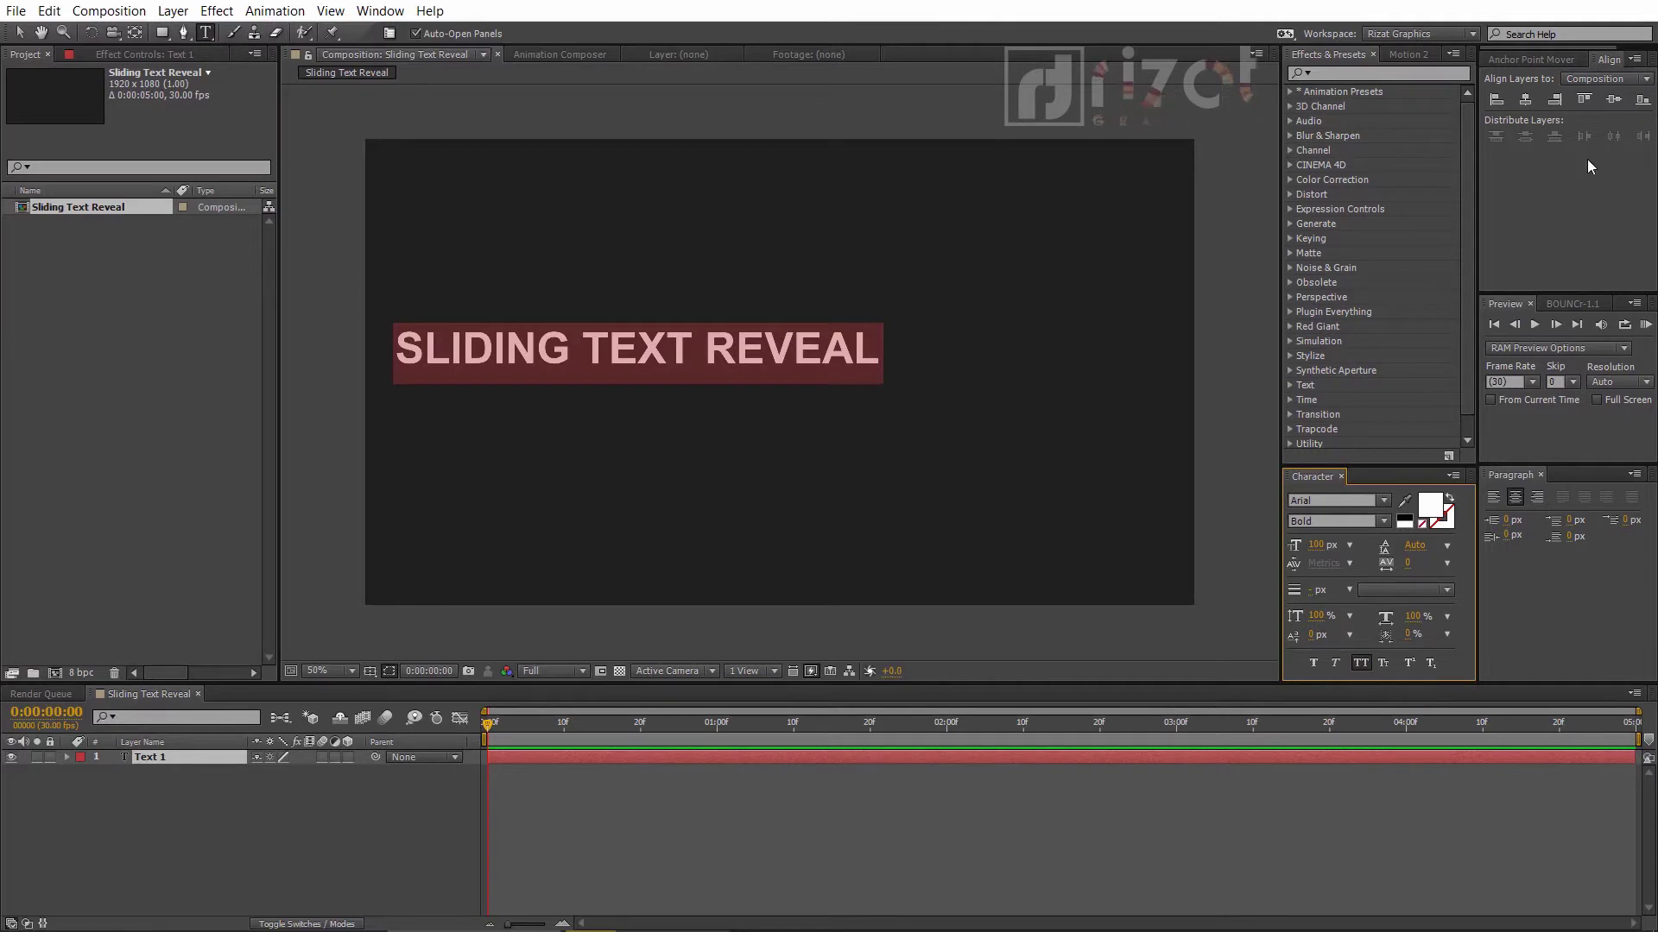
Step: Centre the title's anchor point and align it horizontally and vertically to the composition
left_click(1535, 60)
left_click(1526, 115)
left_click(1610, 60)
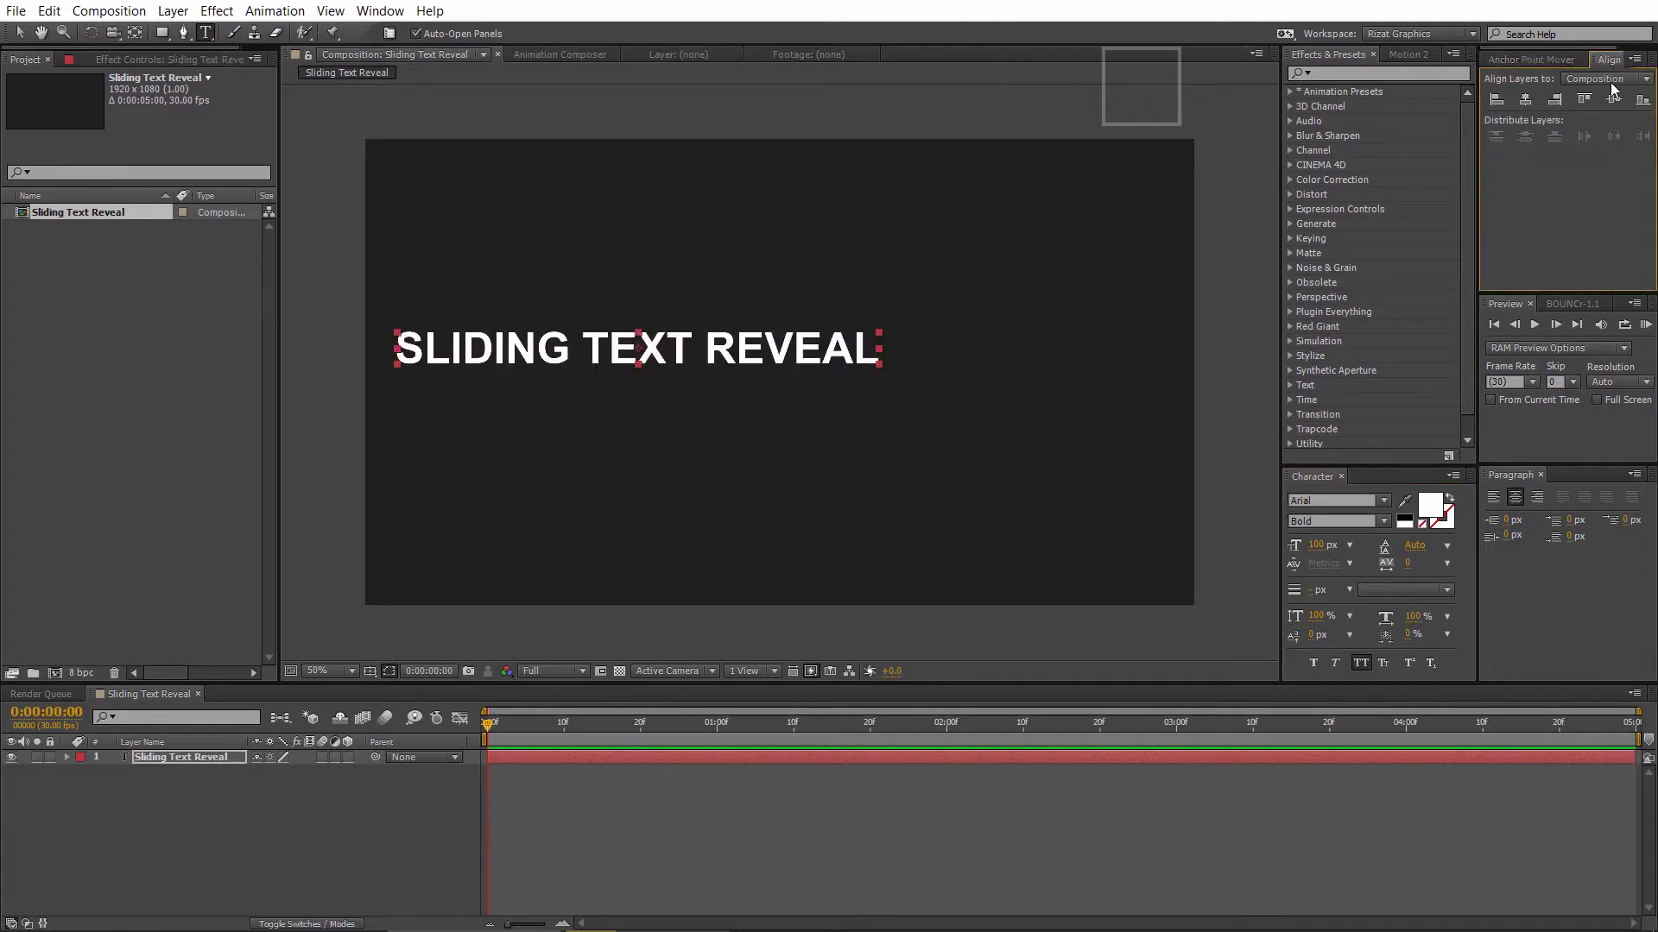
left_click(1614, 99)
left_click(1526, 99)
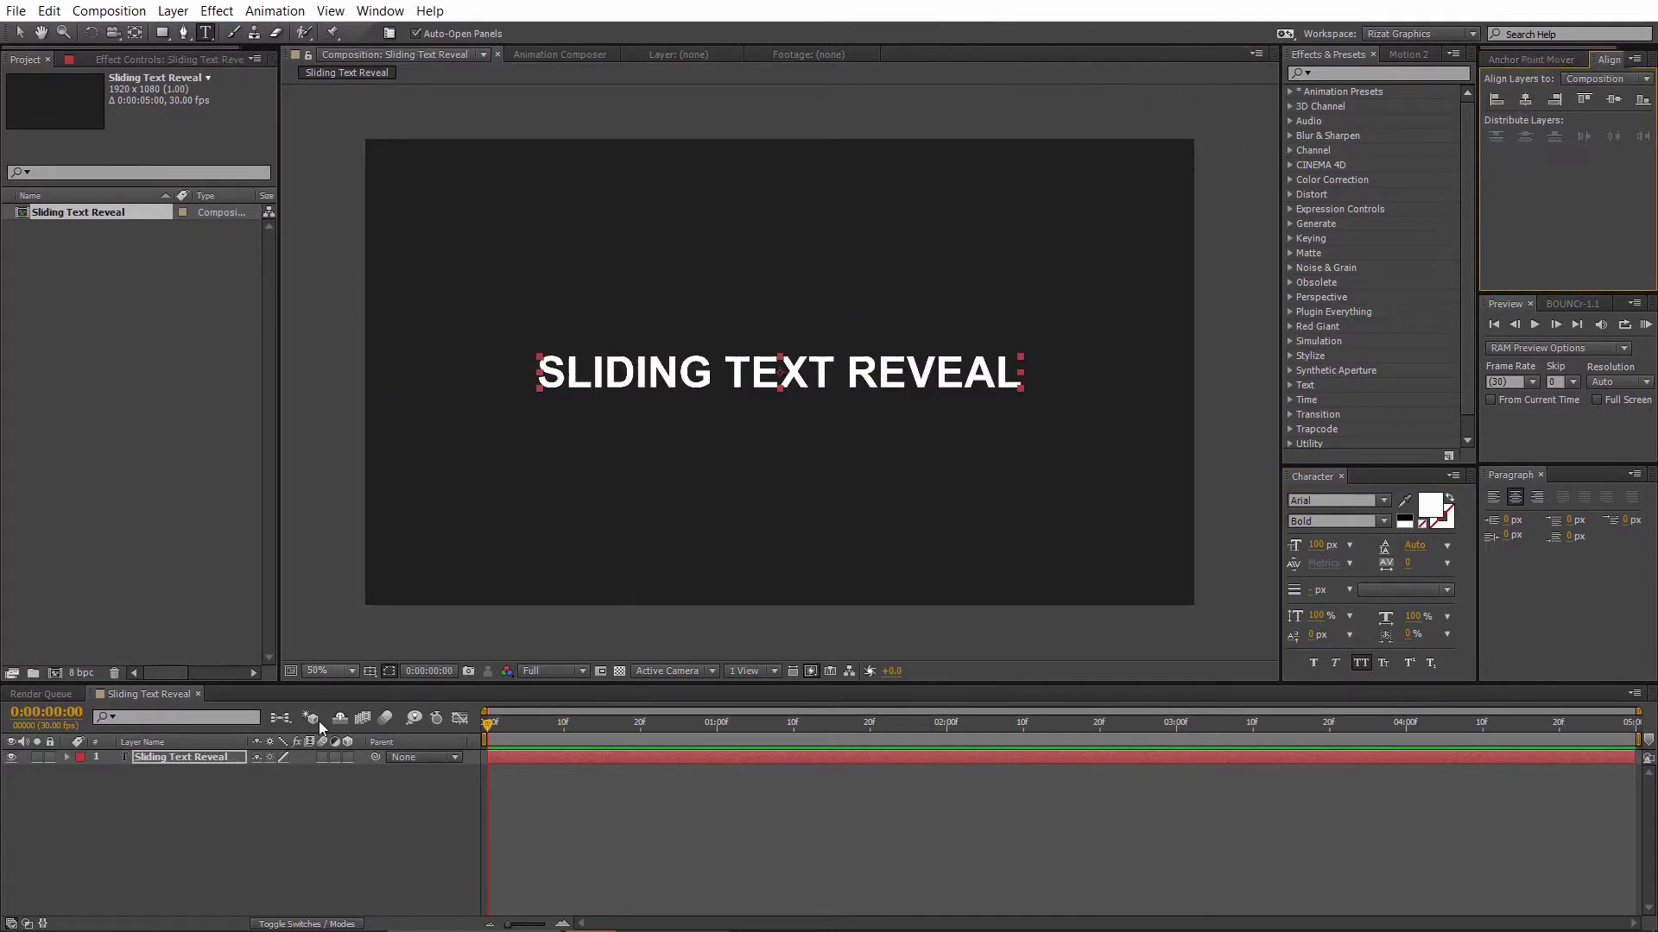
left_click(284, 778)
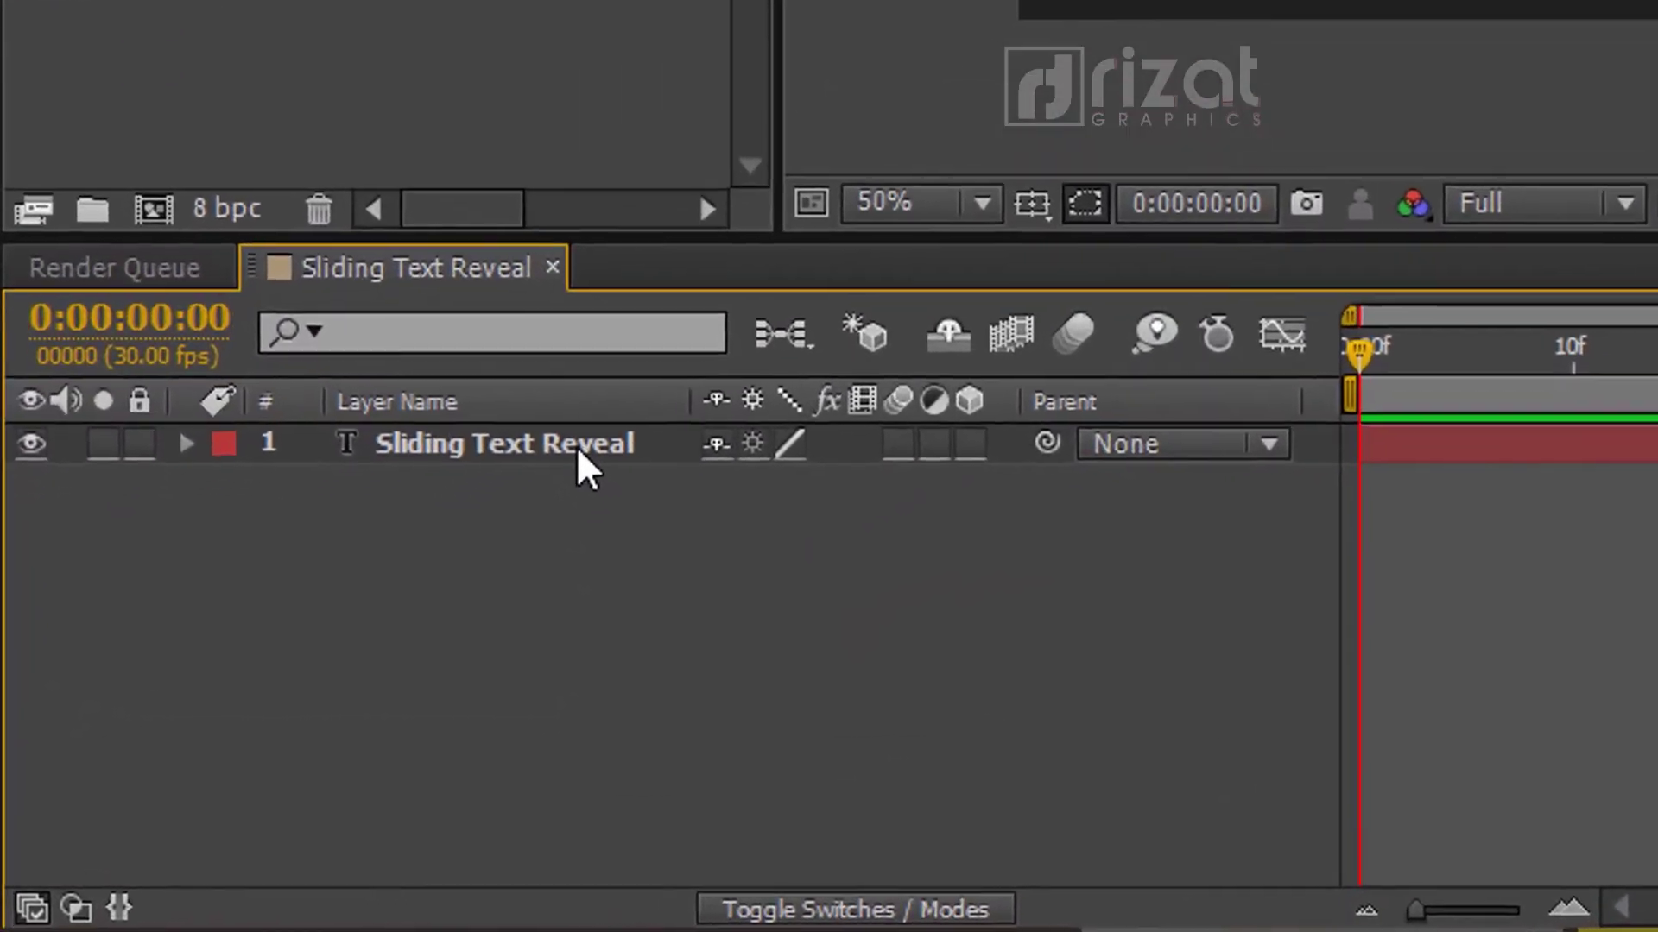
Step: Duplicate the title layer and move the copy just below the title
left_click(207, 759)
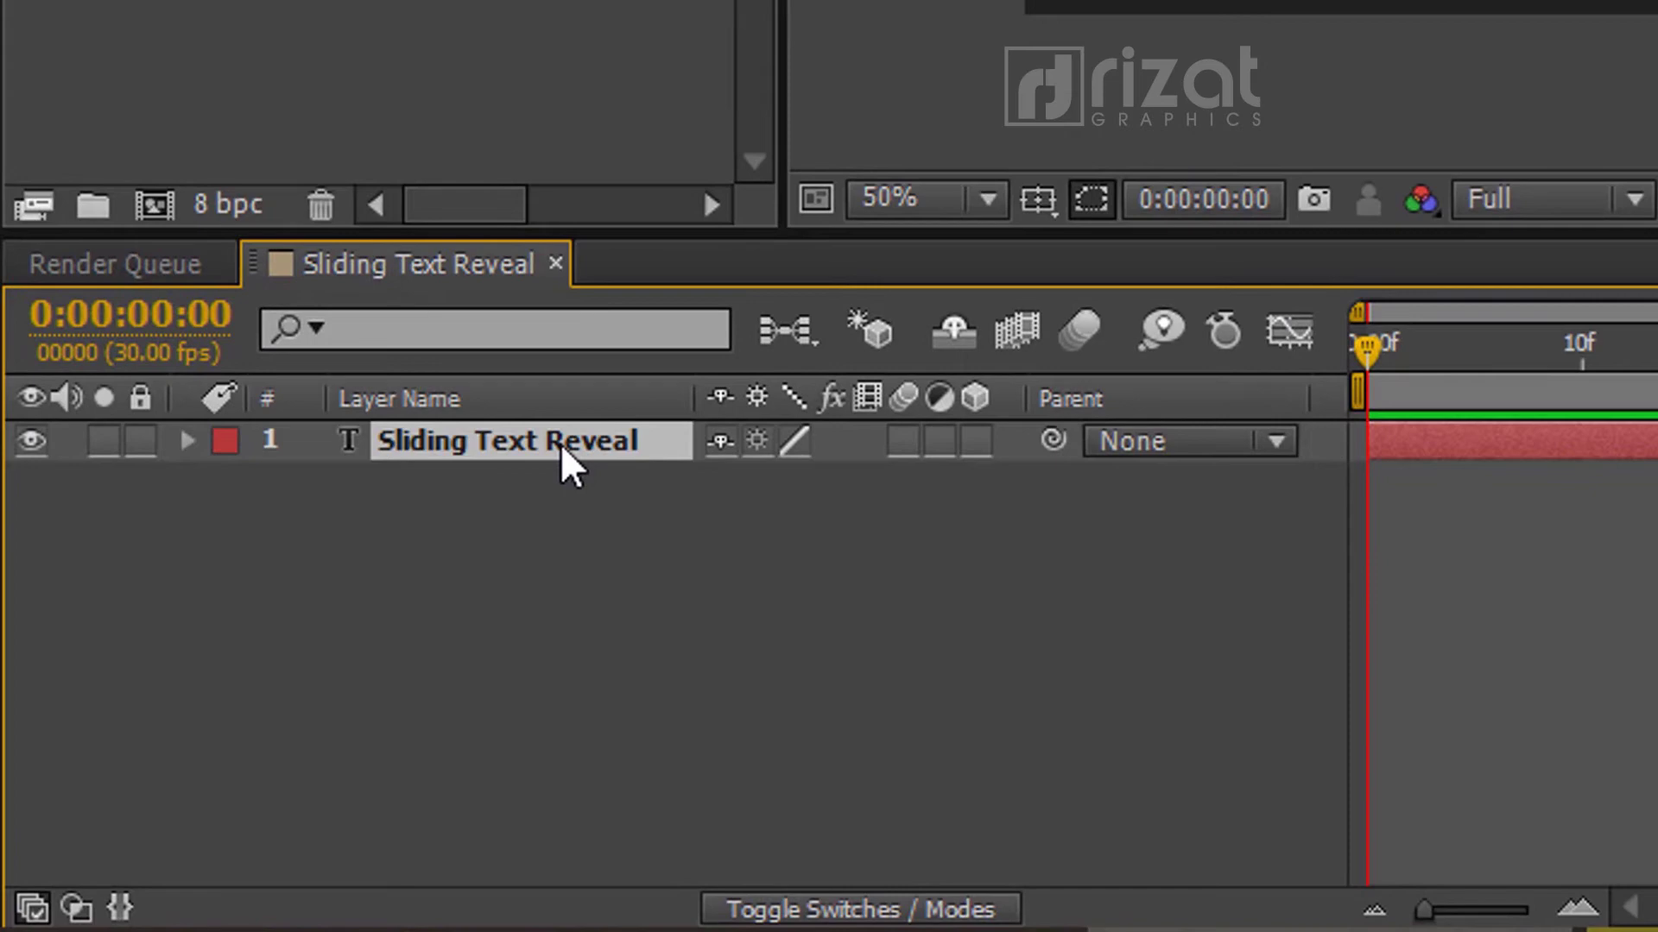
key("ctrl+d")
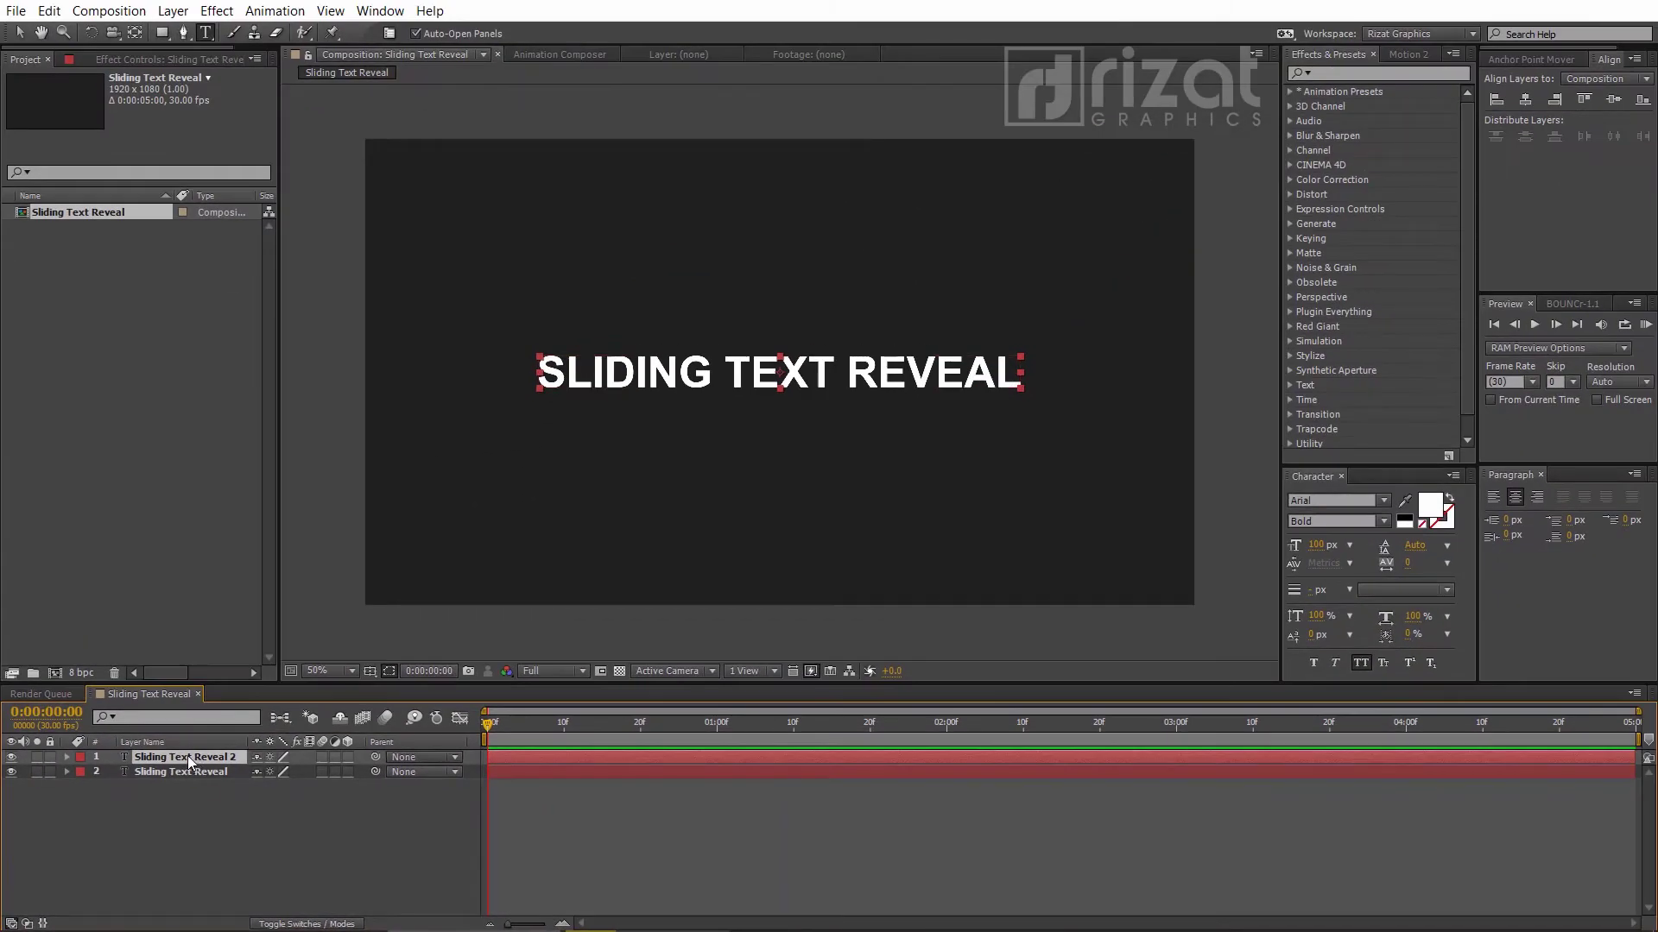
left_click_drag(189, 756, 185, 781)
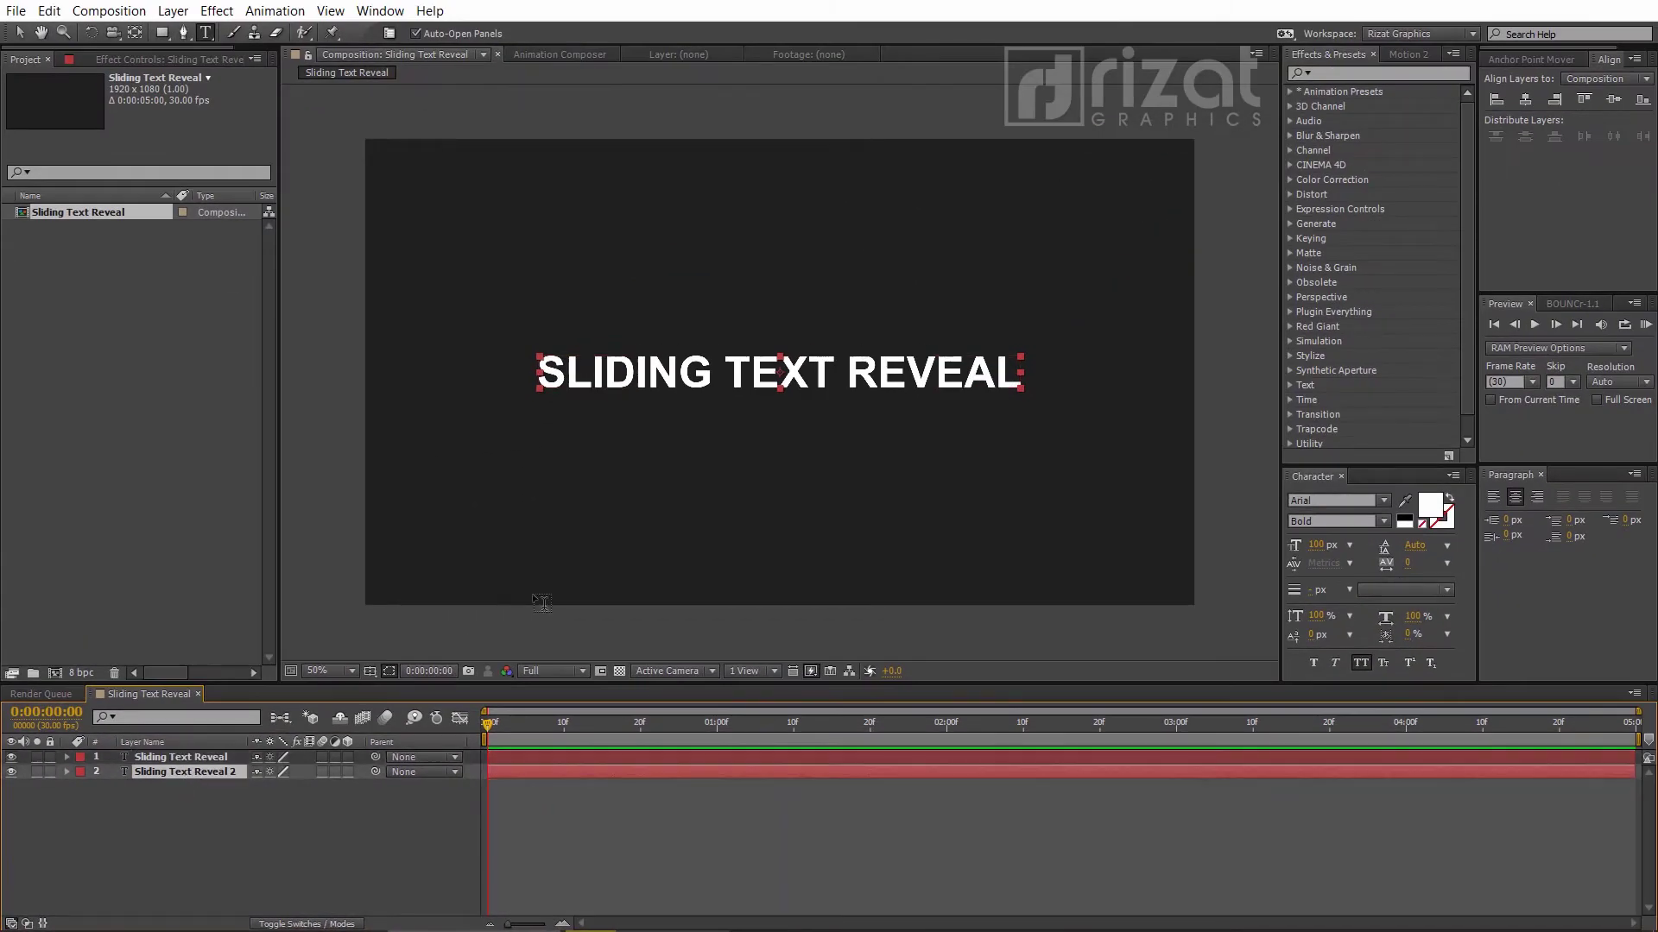
key("v")
left_click_drag(682, 380, 686, 418)
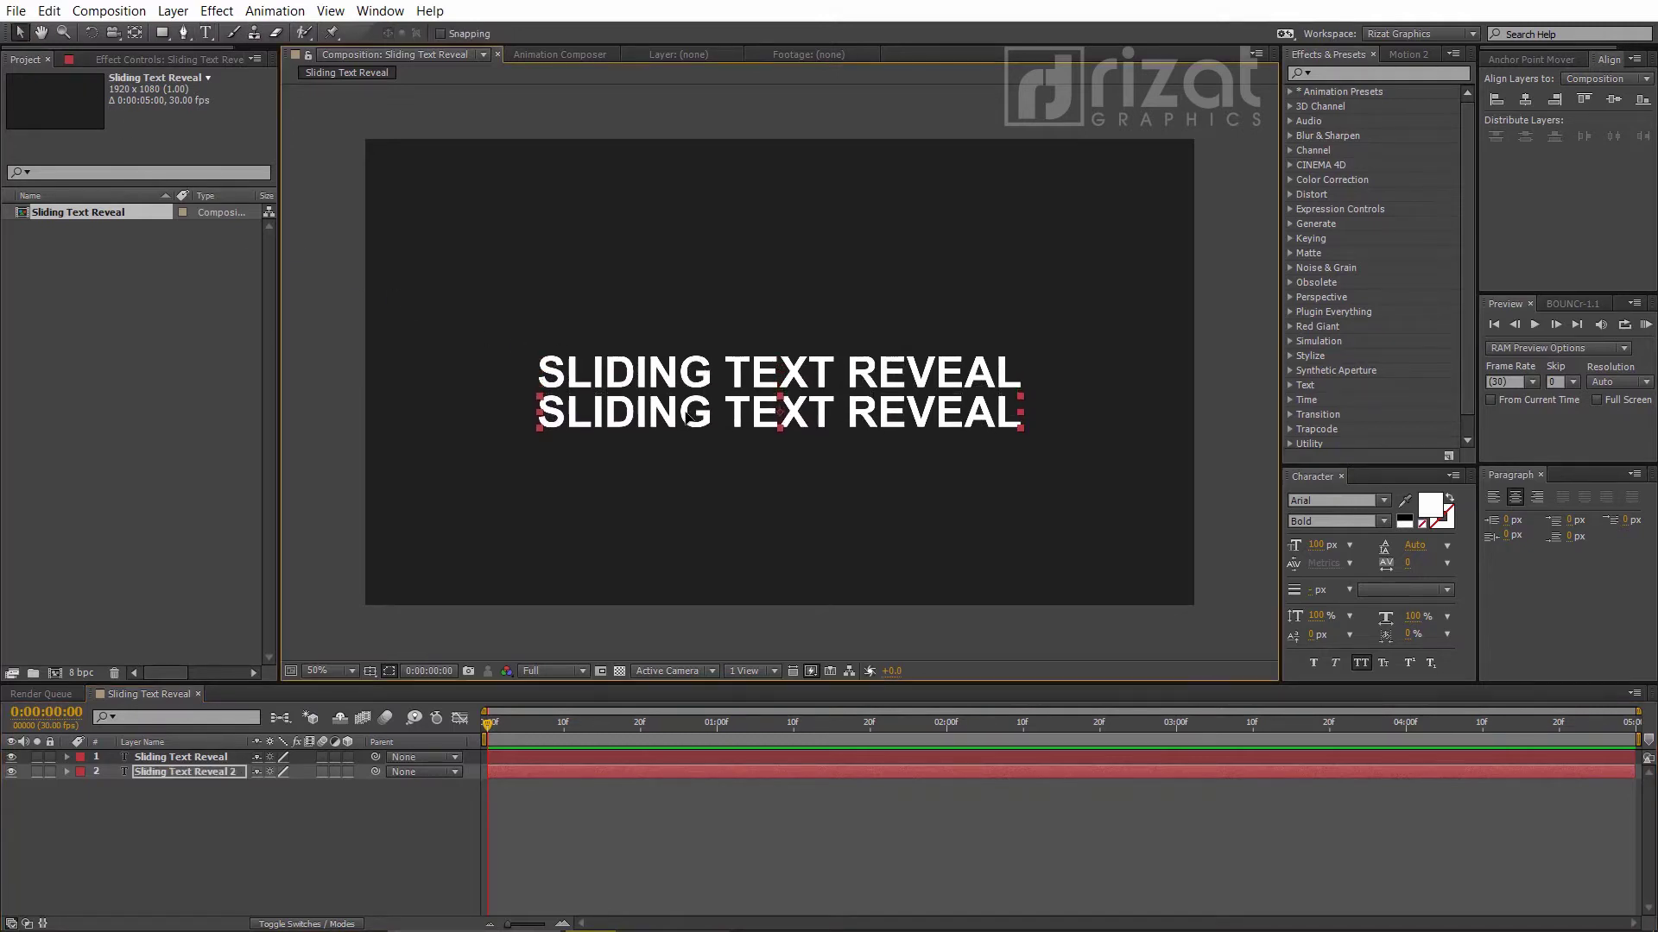
Step: Retype the copy as 'FAST & EASY TUTORIAL' and shrink its font size
double_click(687, 421)
type("FAST")
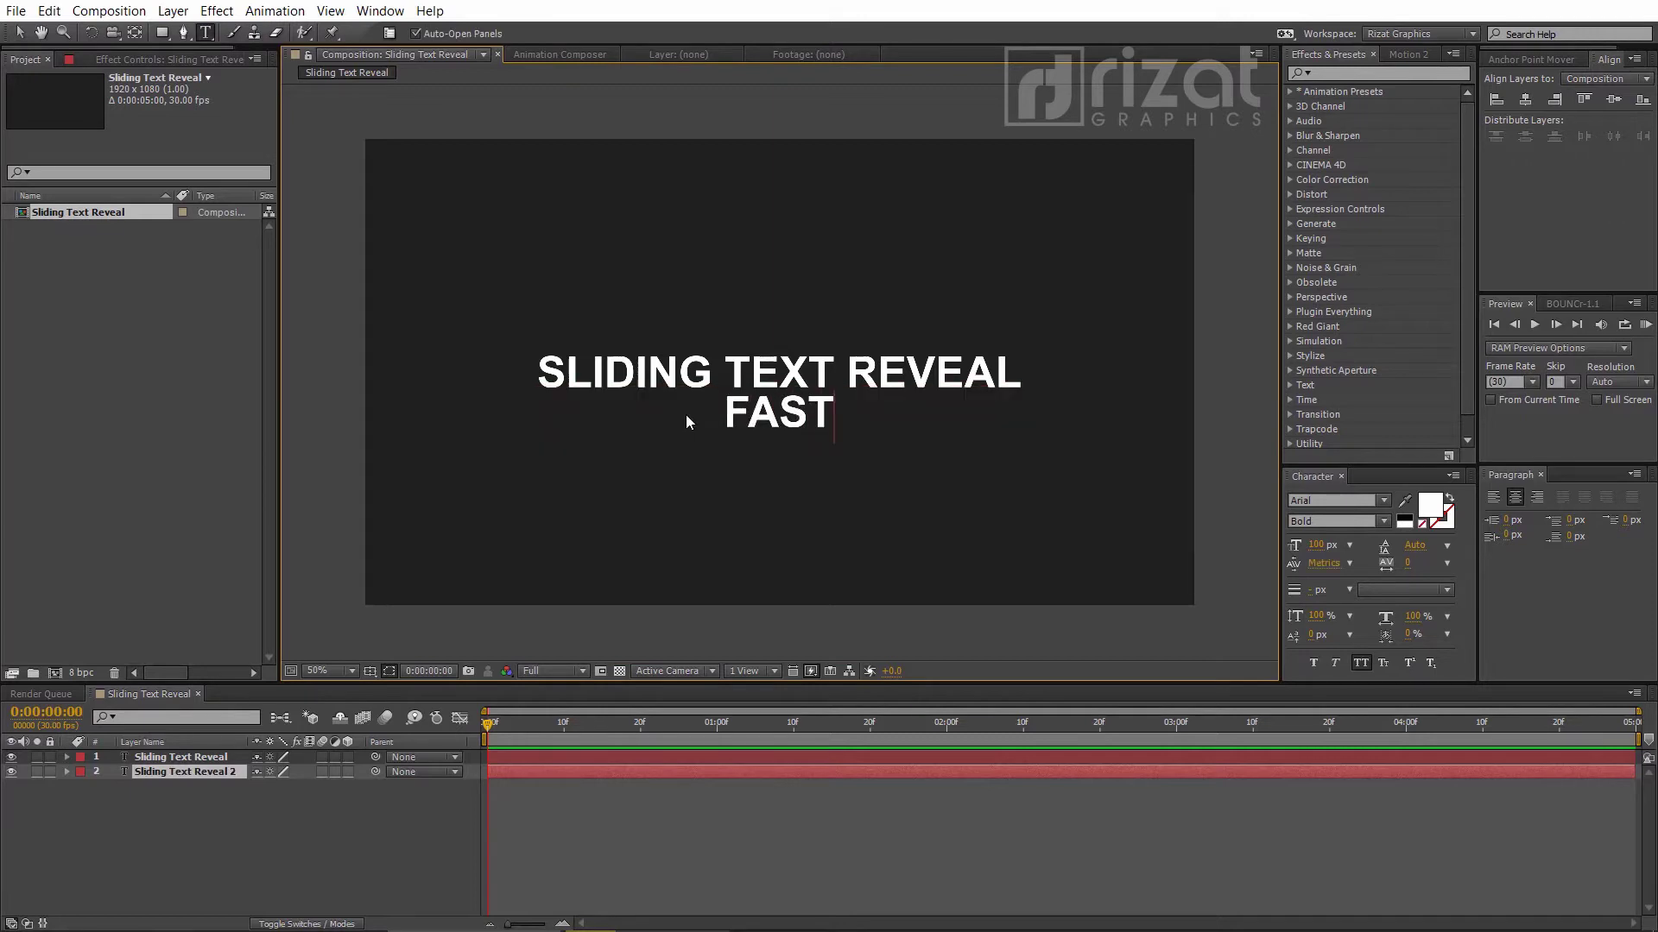
type(" & EASY")
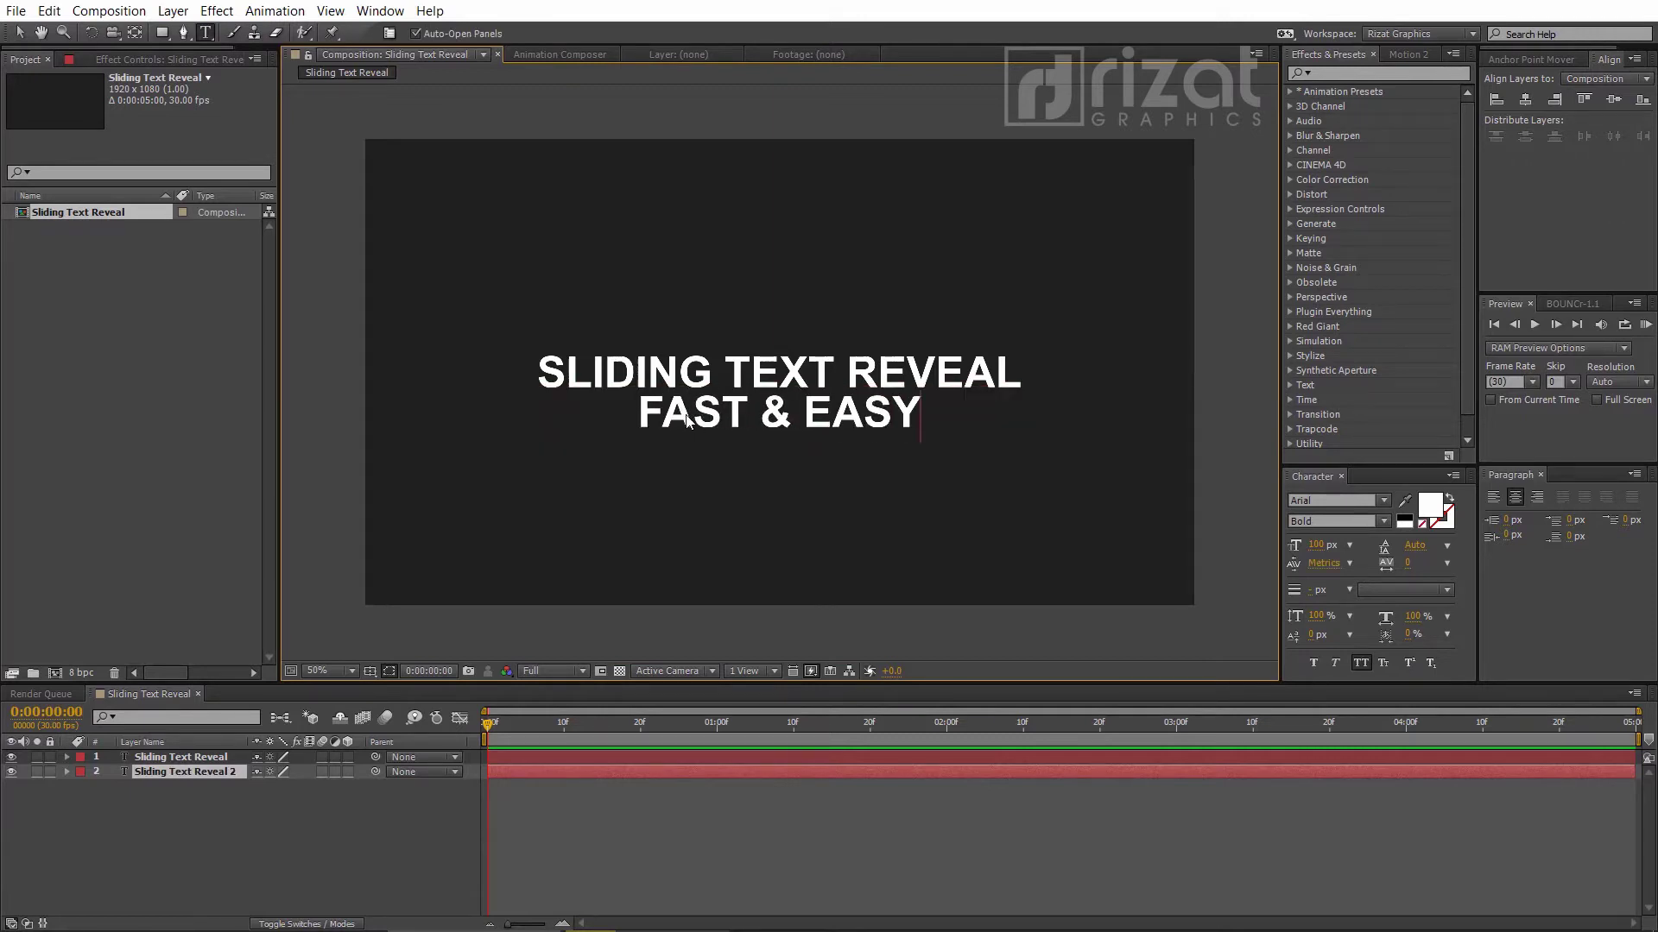
type(" TUTORIAL")
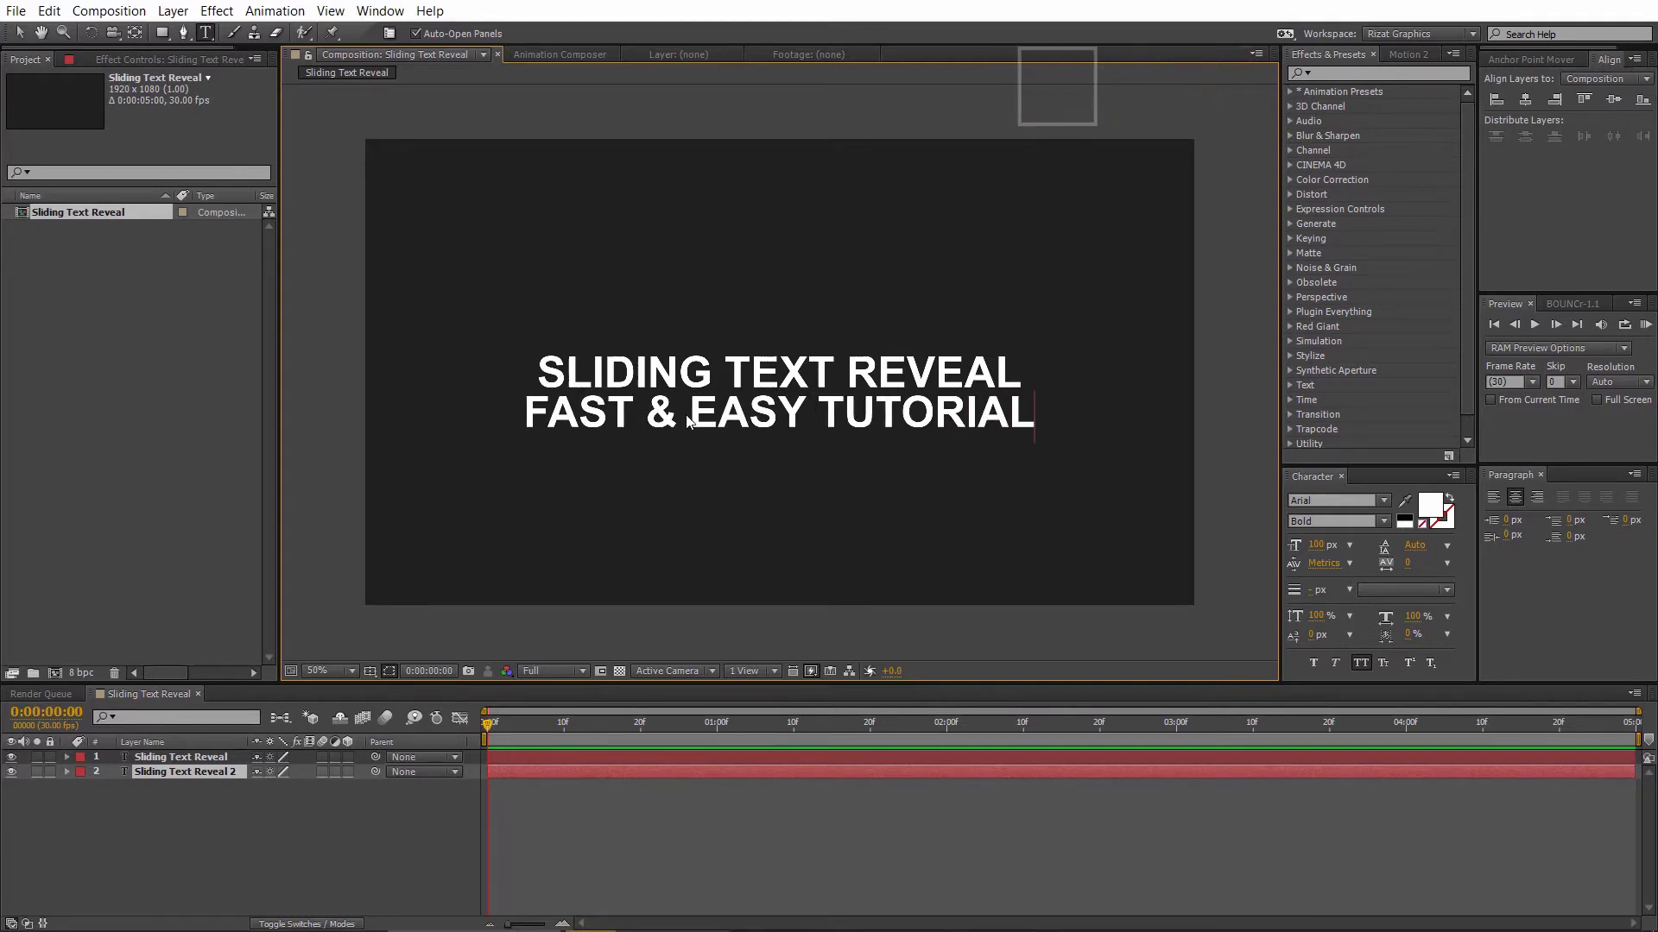
key("ctrl+a")
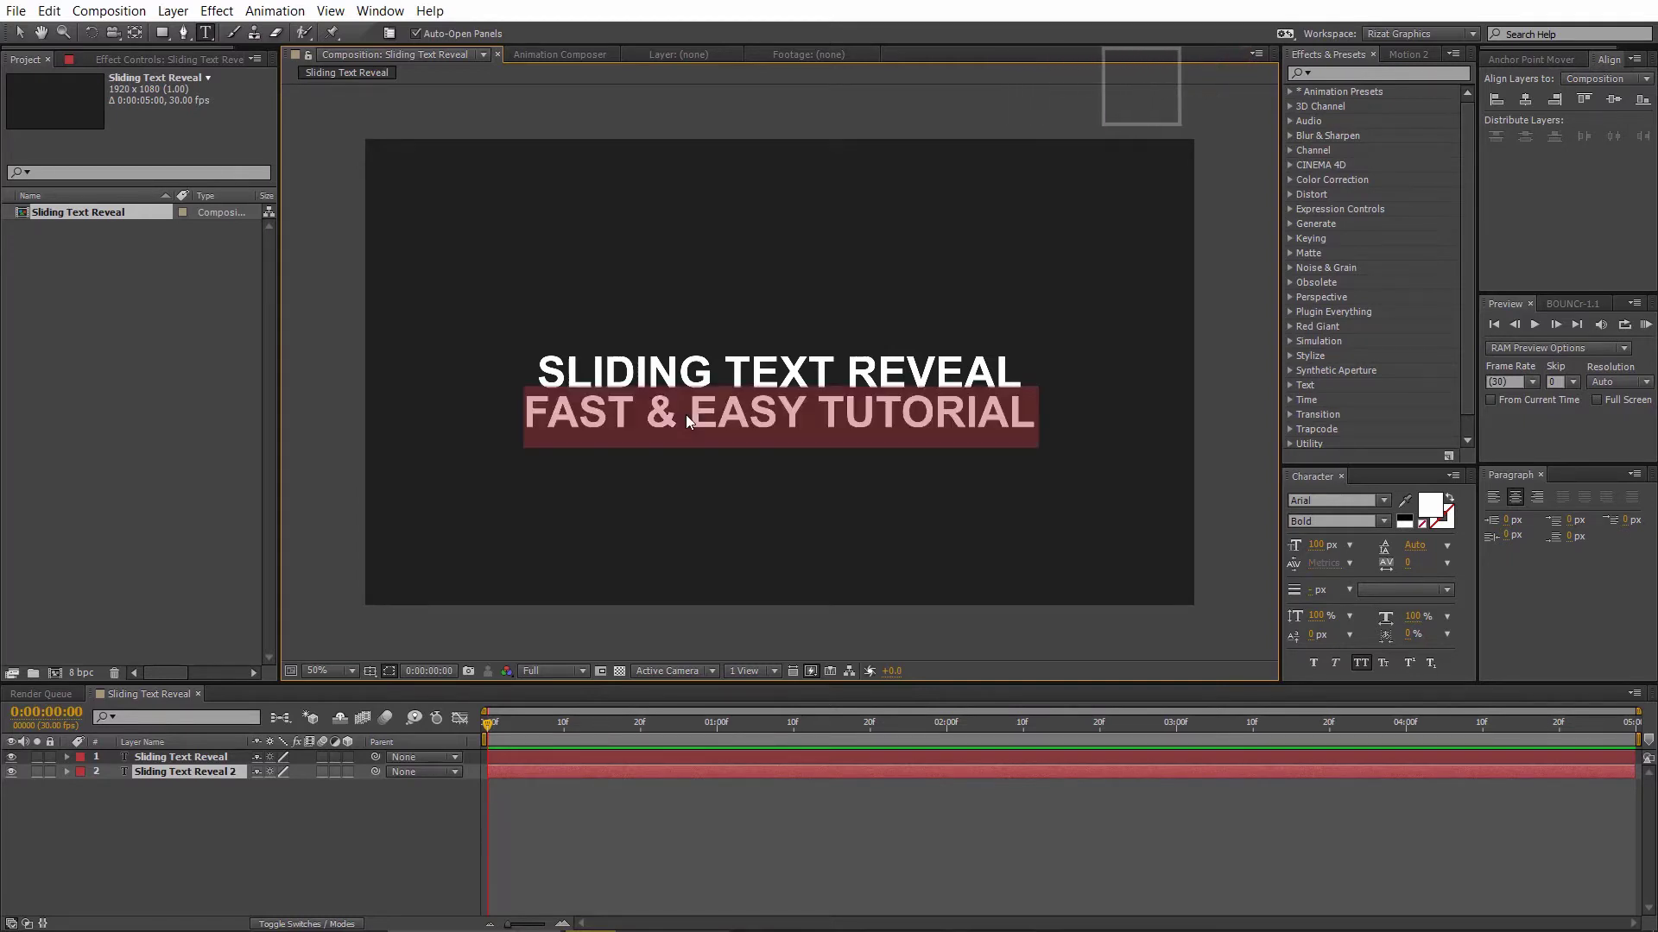
left_click_drag(1314, 545, 1549, 553)
left_click(1314, 545)
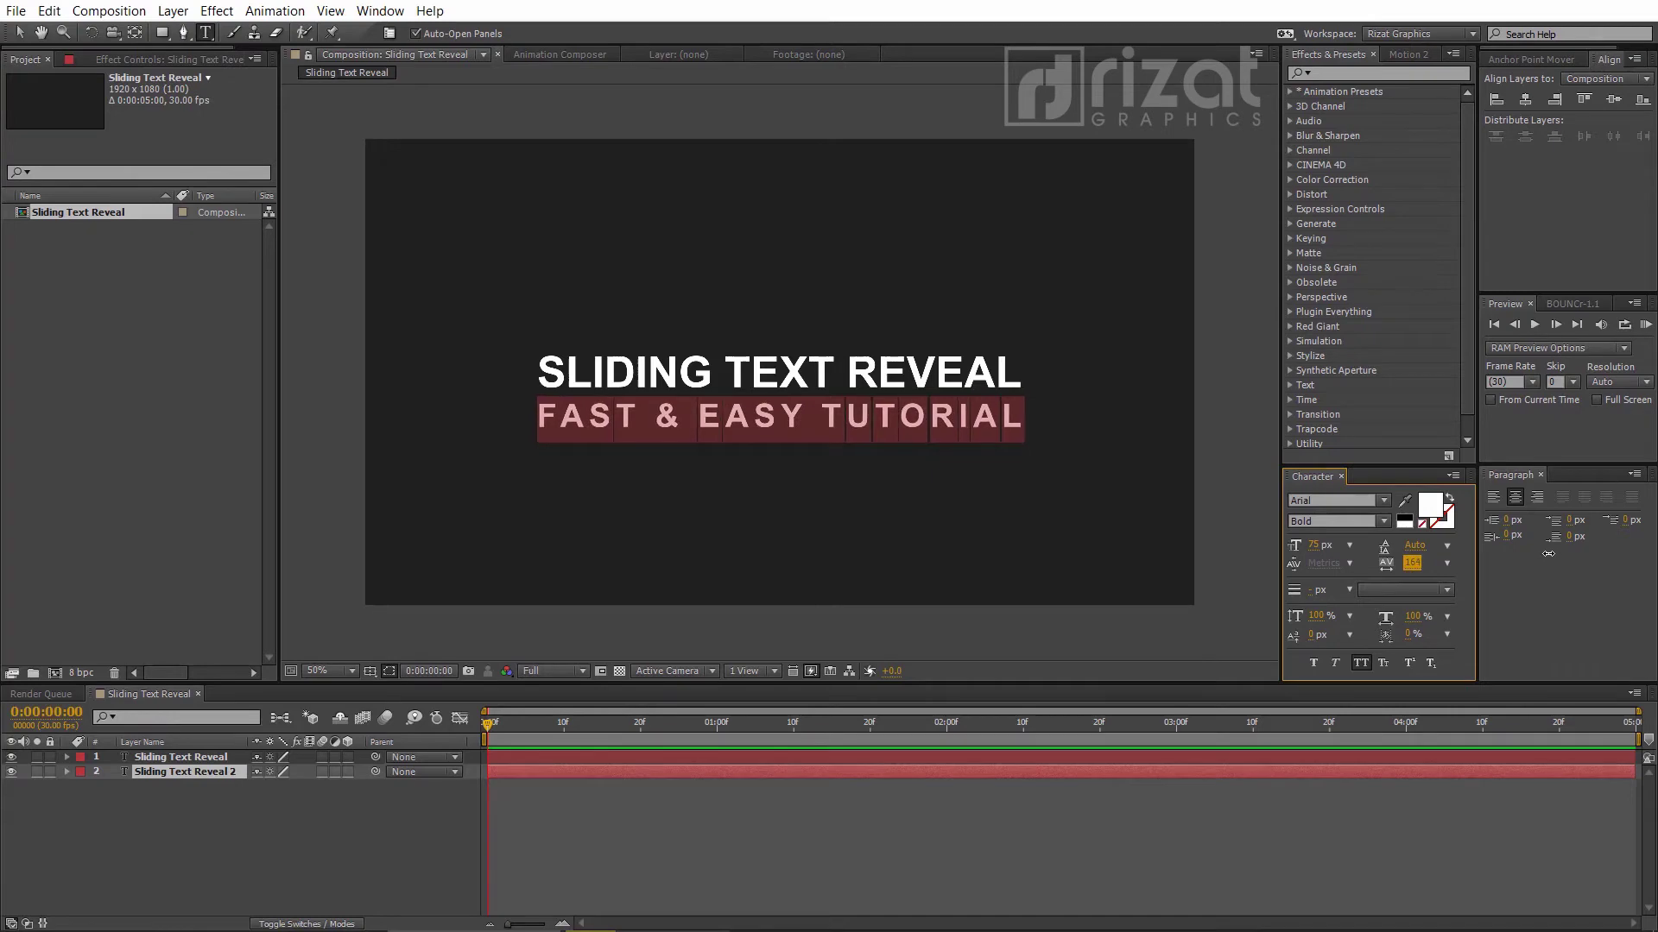
left_click(233, 802)
Step: Select both text layers and move the two lines up together
left_click(214, 773)
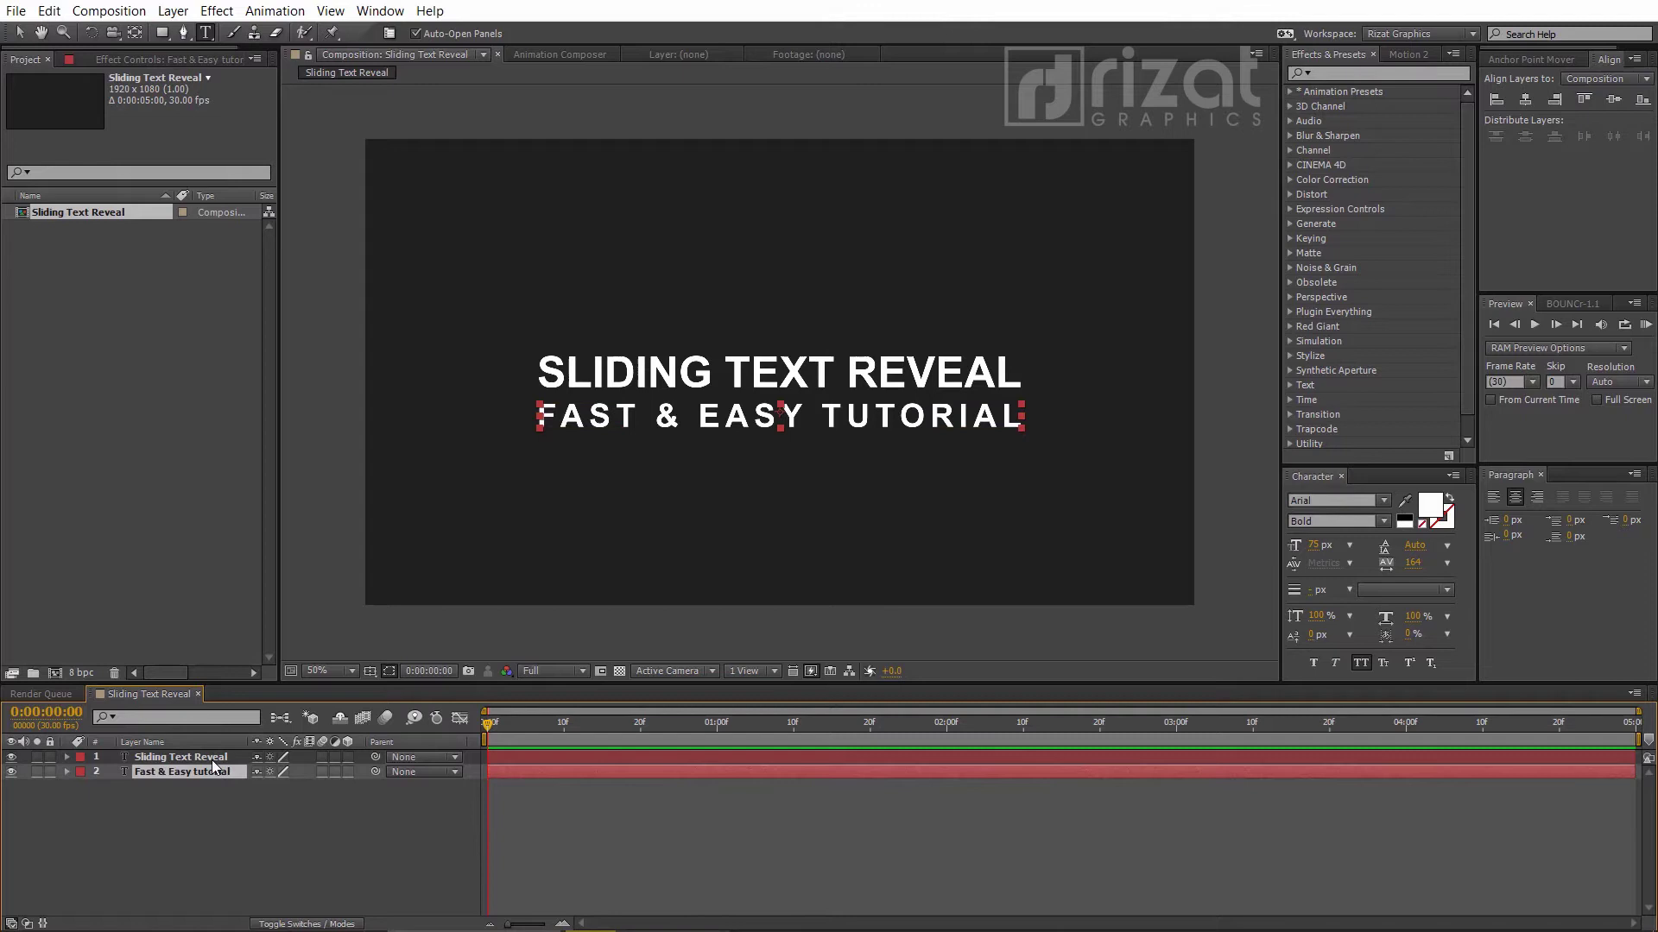
left_click(210, 758, "shift")
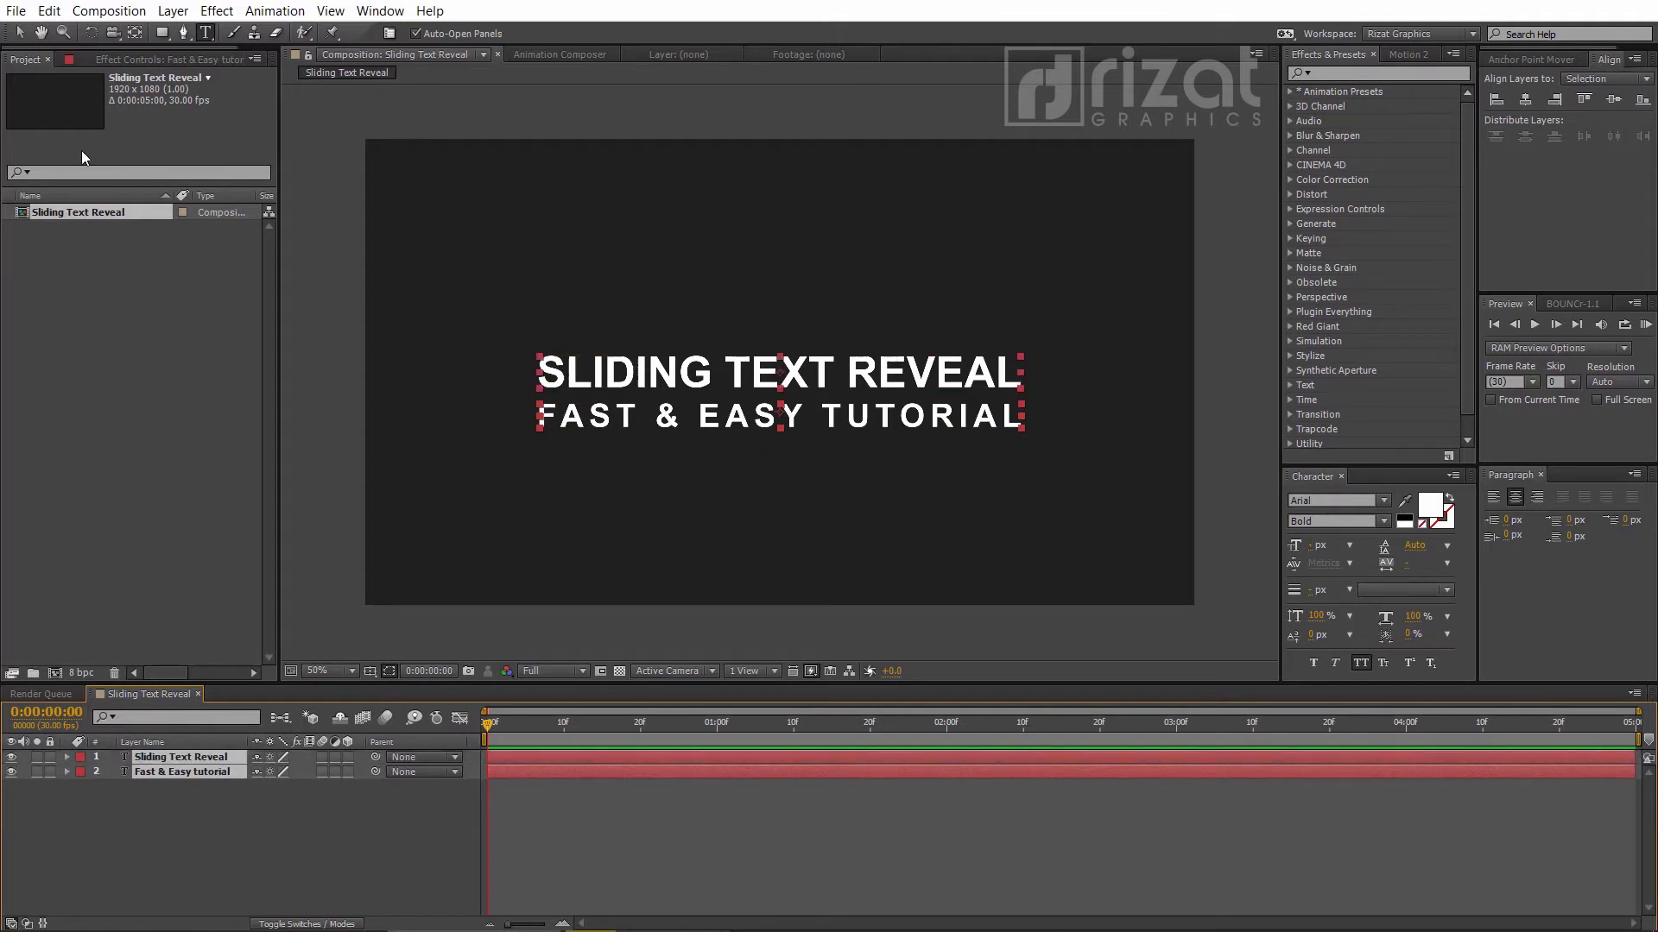
left_click(19, 34)
left_click_drag(766, 429, 760, 391)
left_click(216, 842)
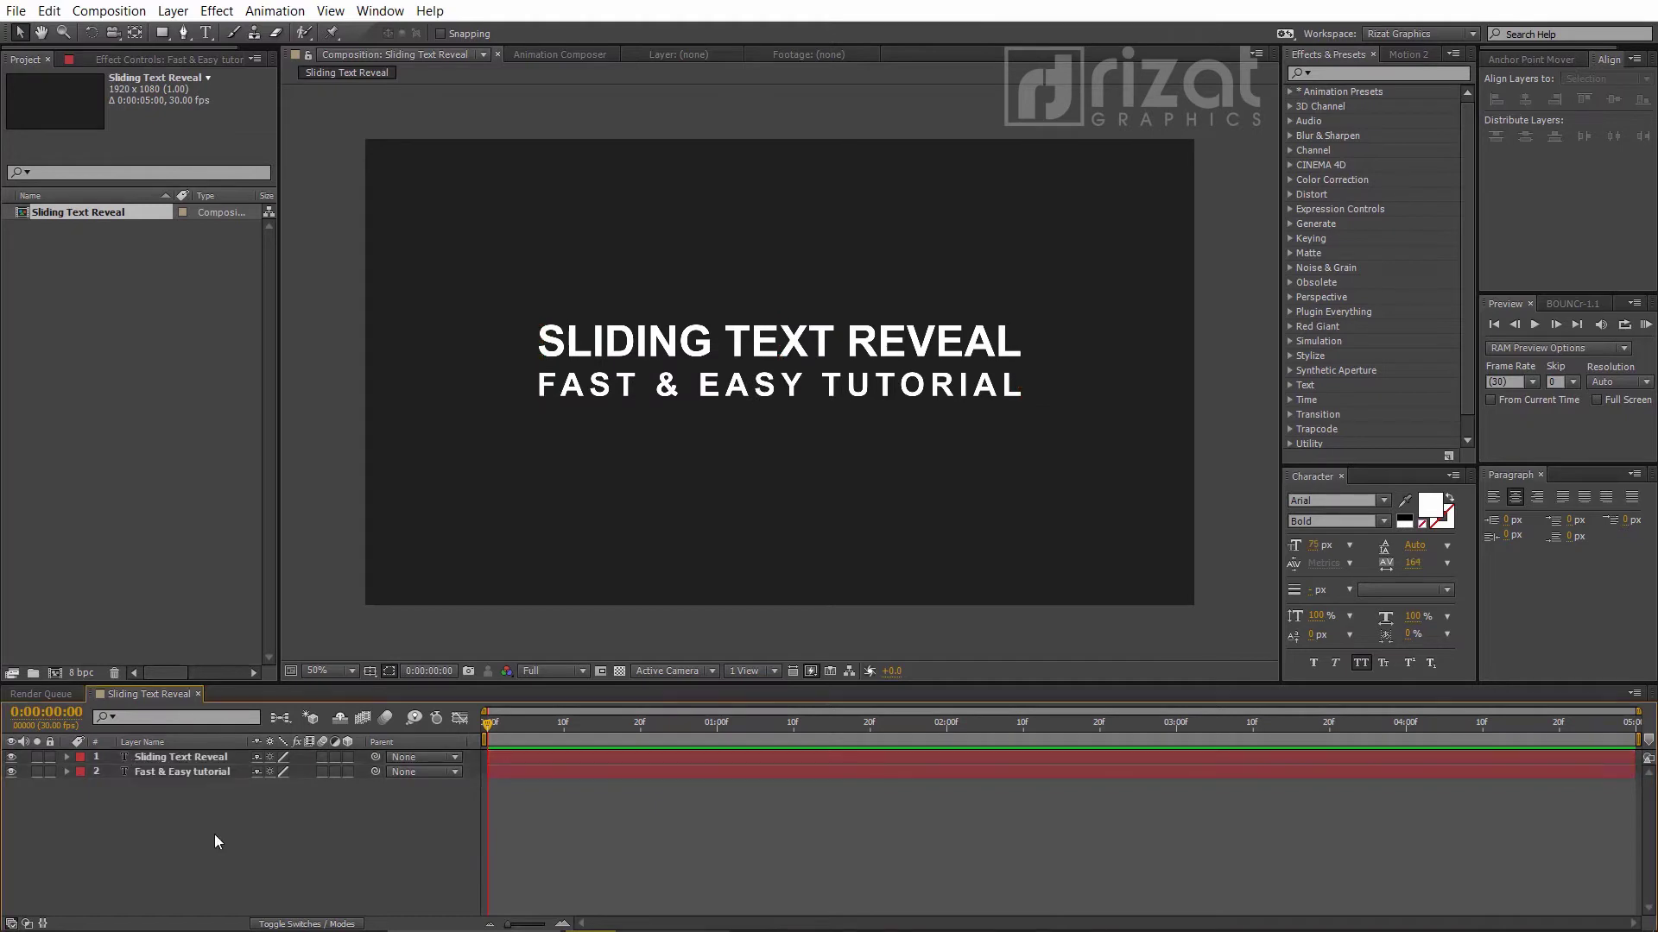
Step: Set the Rectangle tool to a solid colour fill with no stroke
left_click(164, 33)
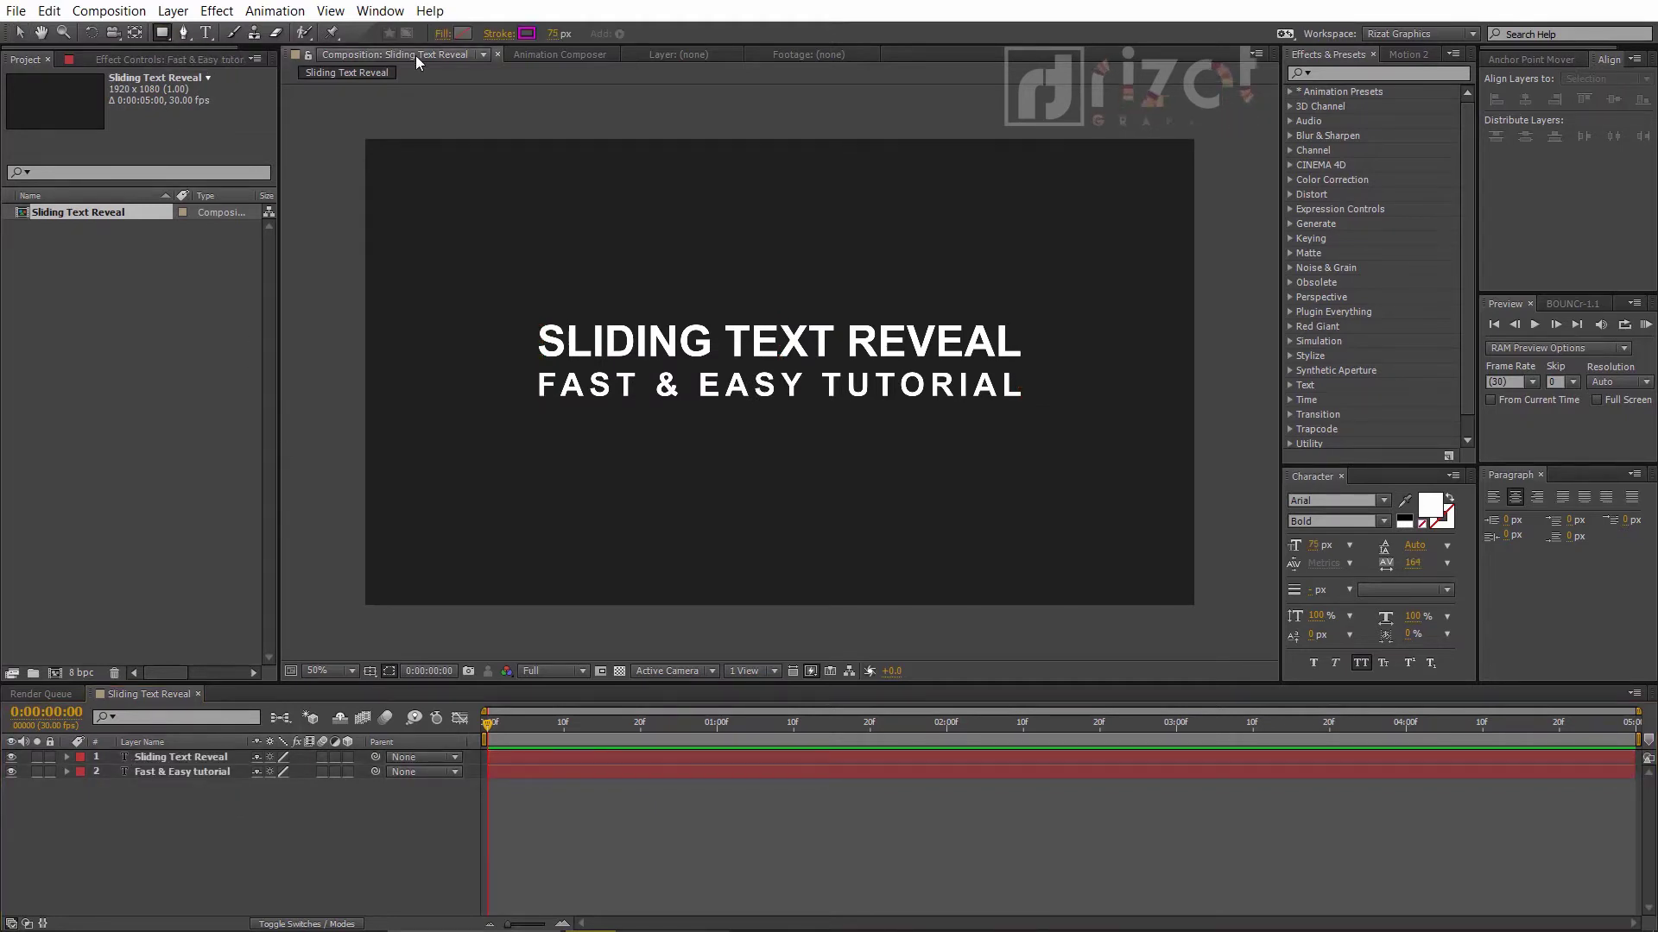
left_click(440, 34)
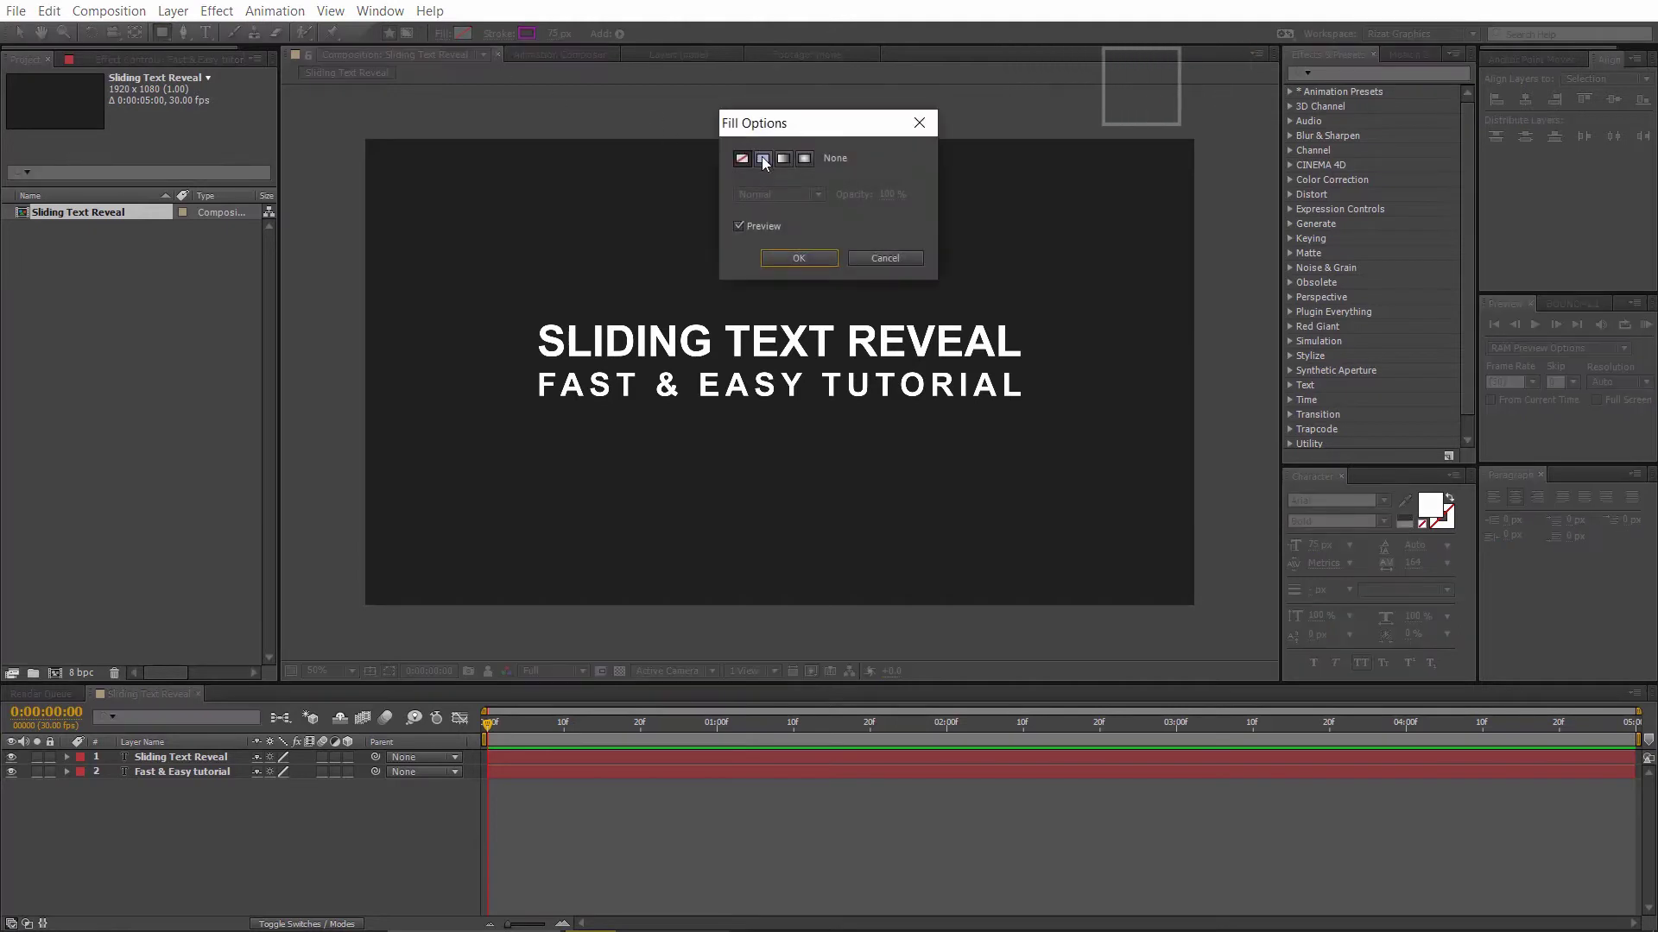
left_click(762, 159)
left_click(799, 259)
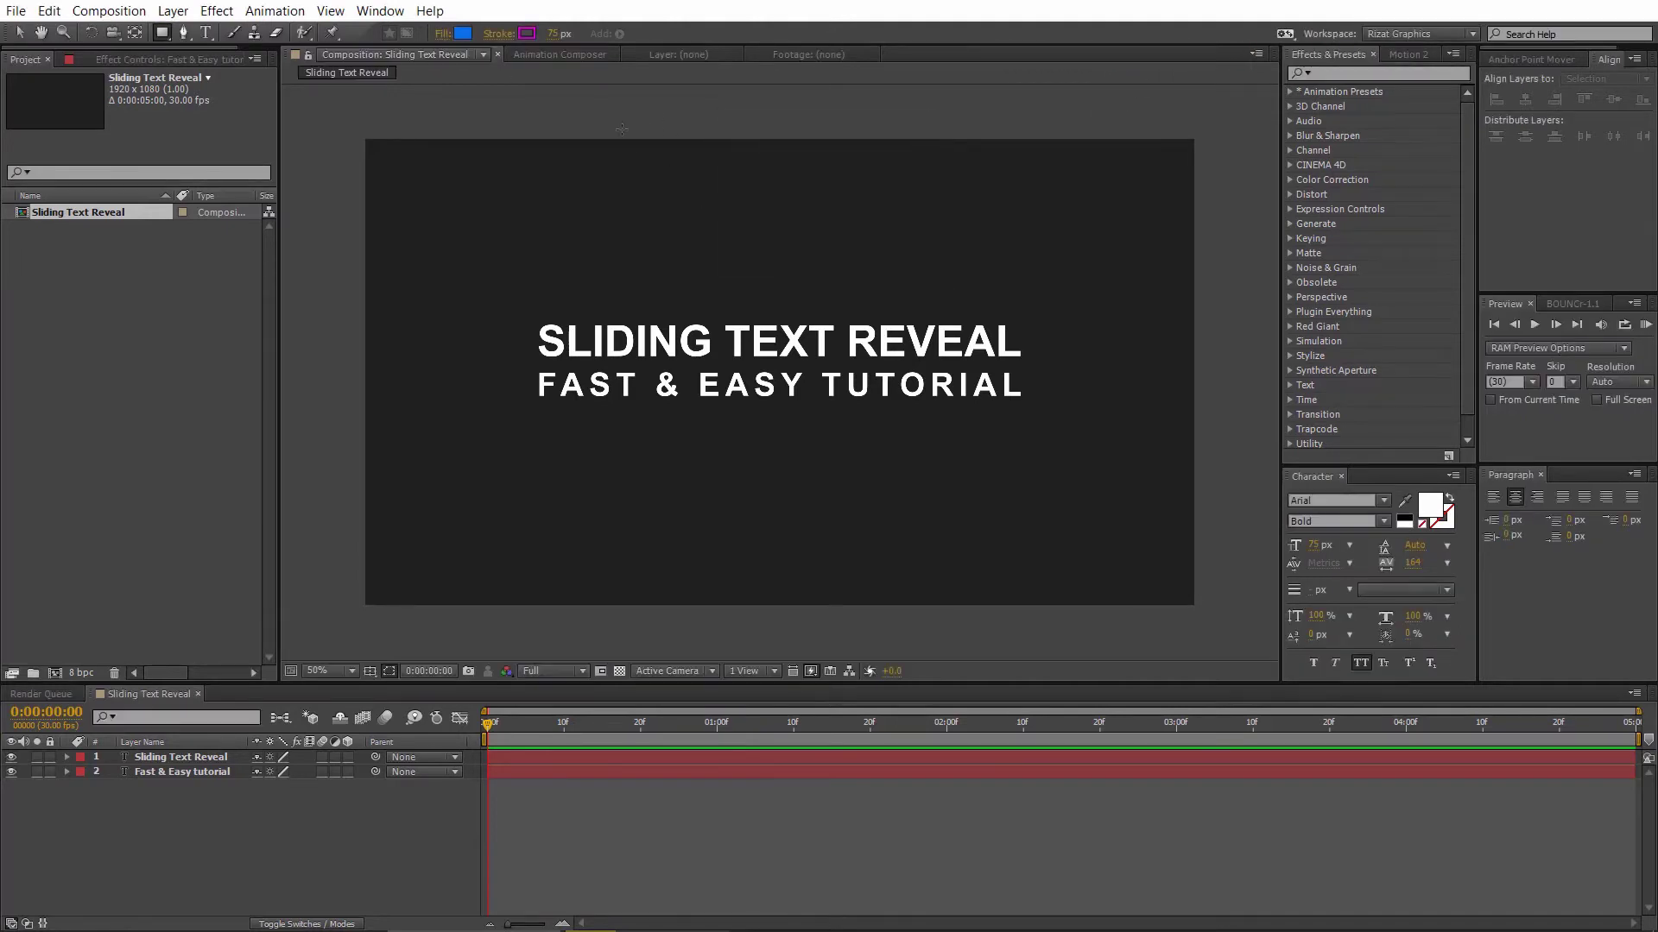
left_click(499, 34)
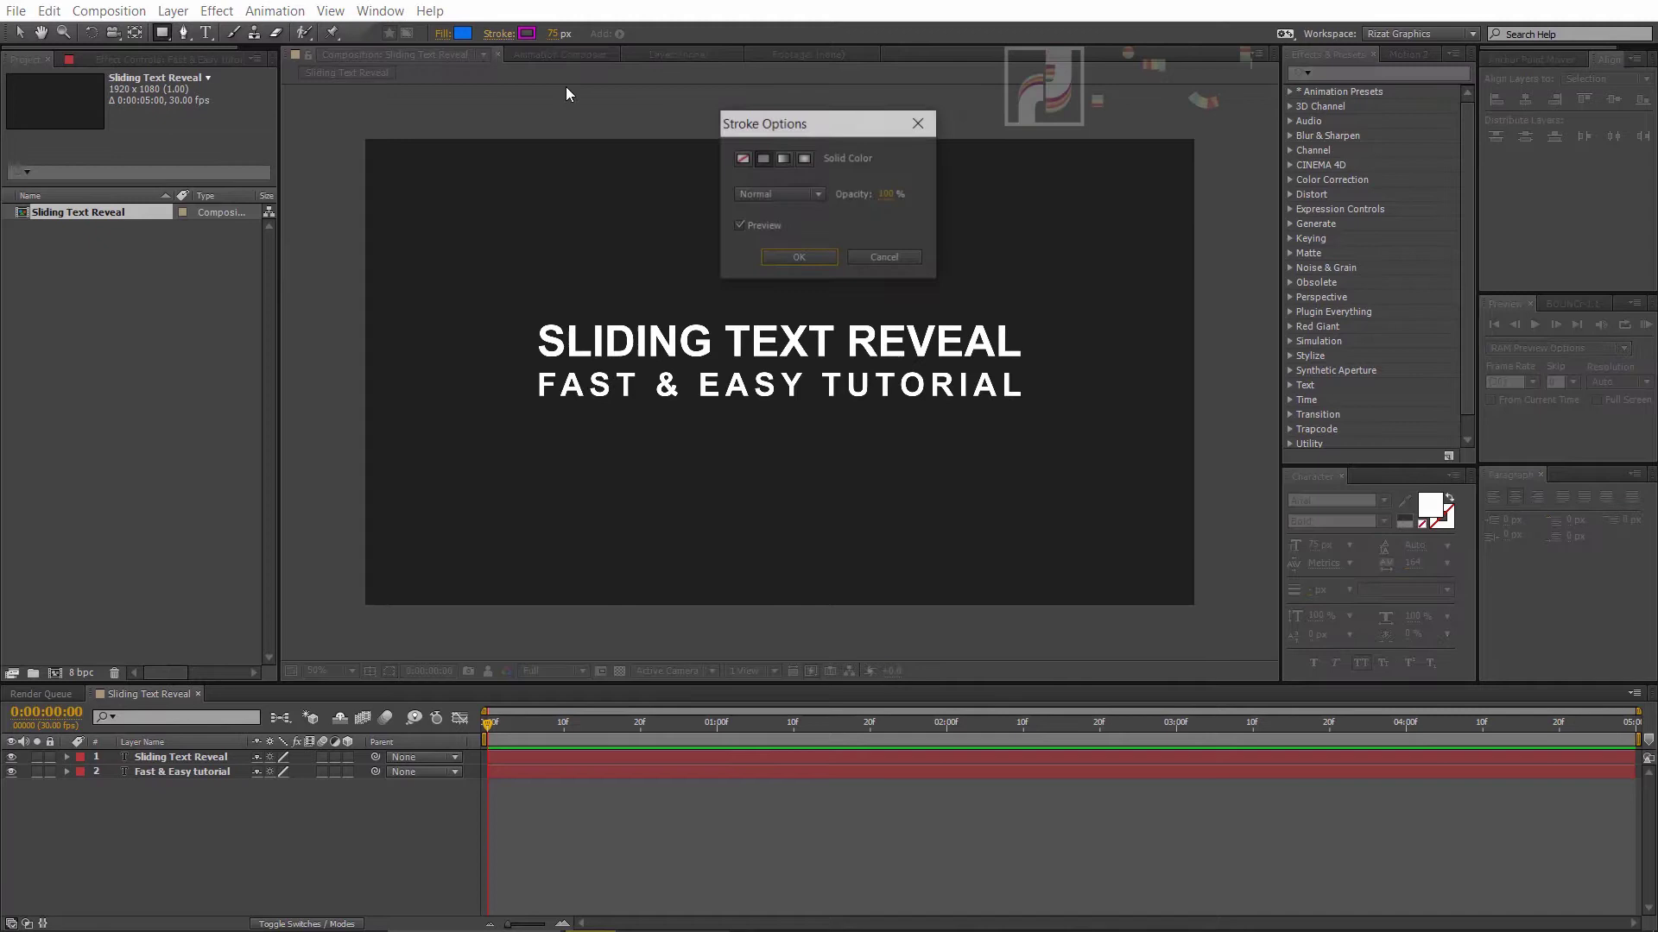
left_click(744, 160)
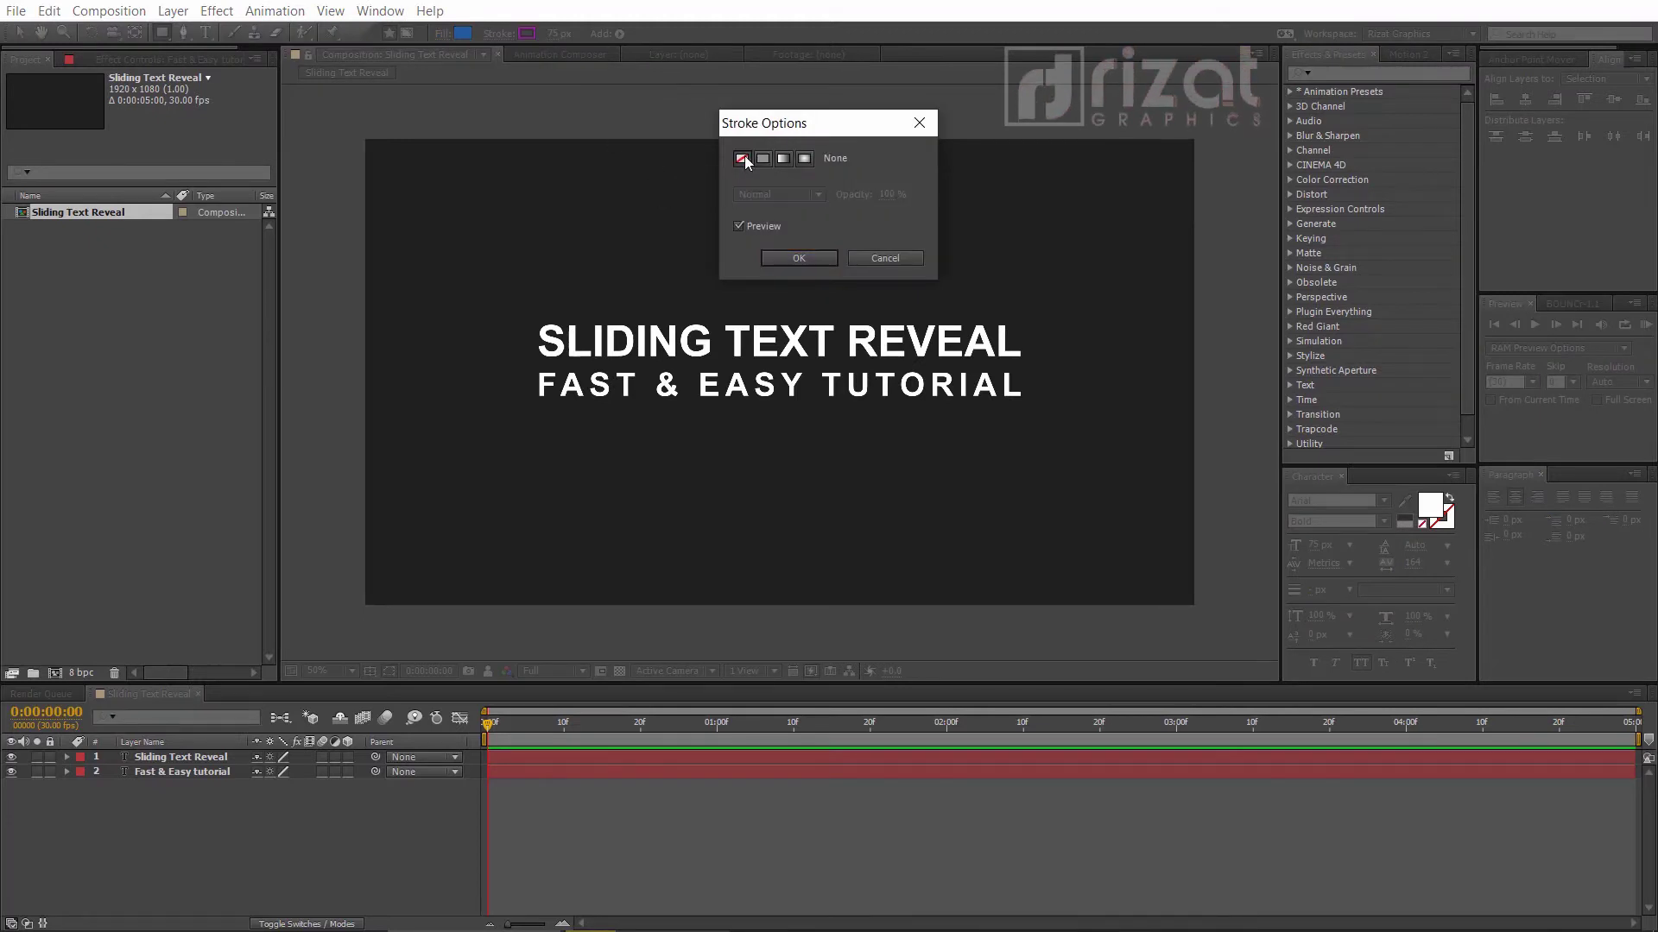
left_click(782, 251)
Step: Draw a blue rectangle over the title and stack its layer beneath the title layer
mouse_move(522, 317)
left_mouse_down()
mouse_move(665, 351)
mouse_move(1028, 365)
left_mouse_up()
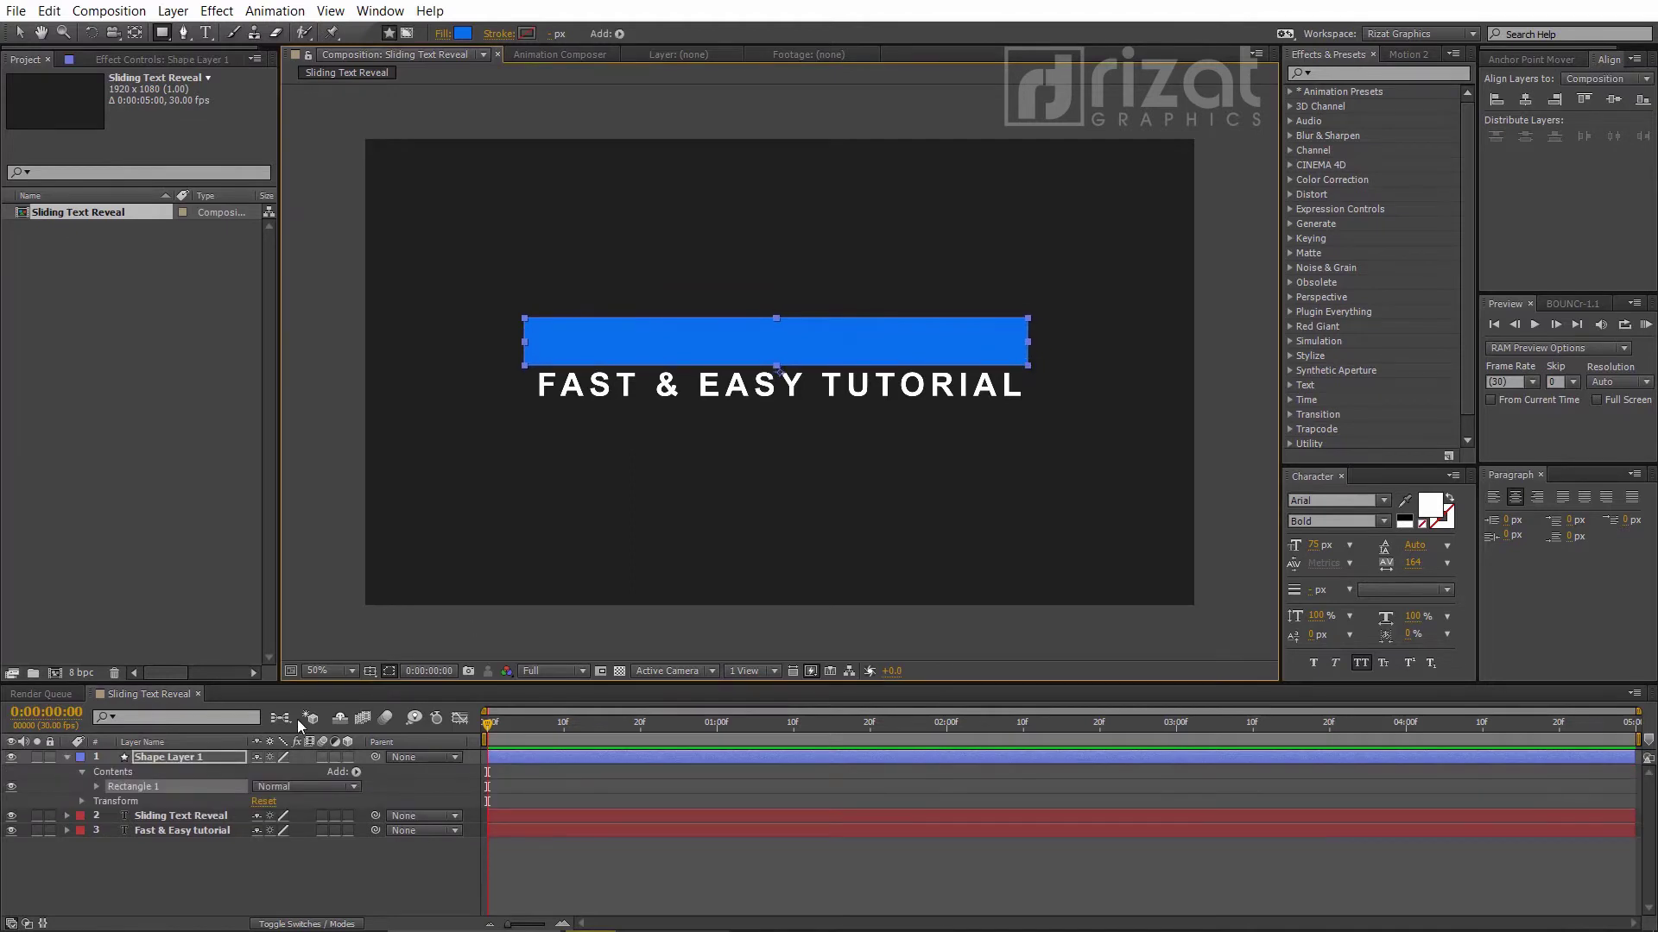
left_click(67, 757)
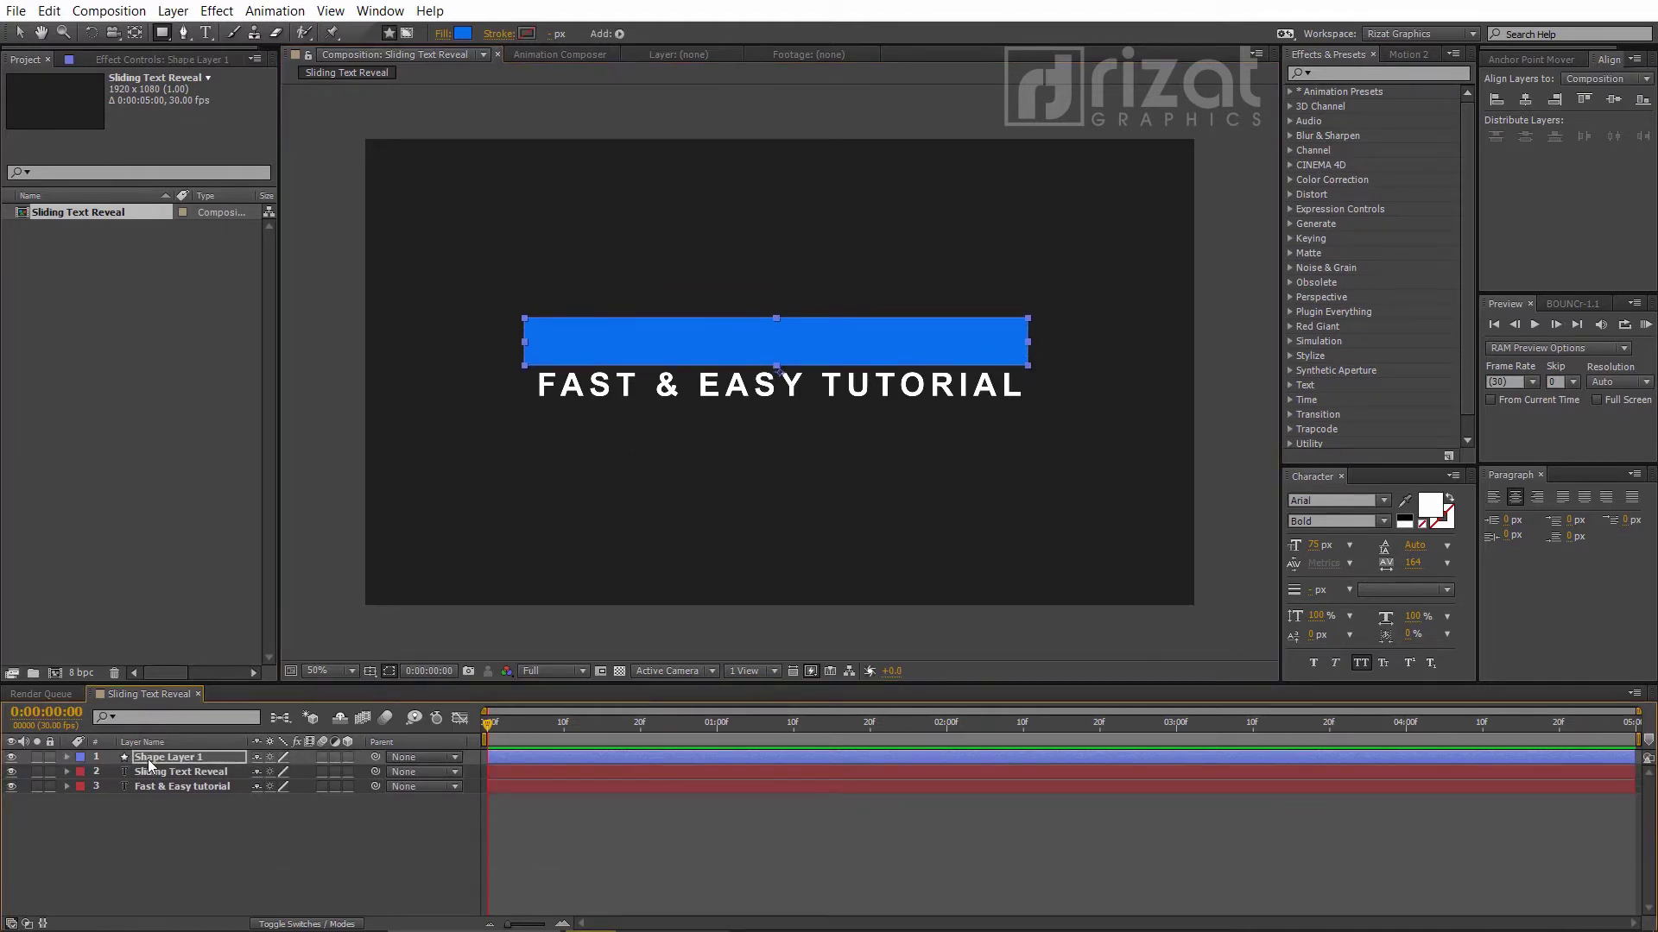
left_click(181, 758)
left_click_drag(197, 758, 195, 779)
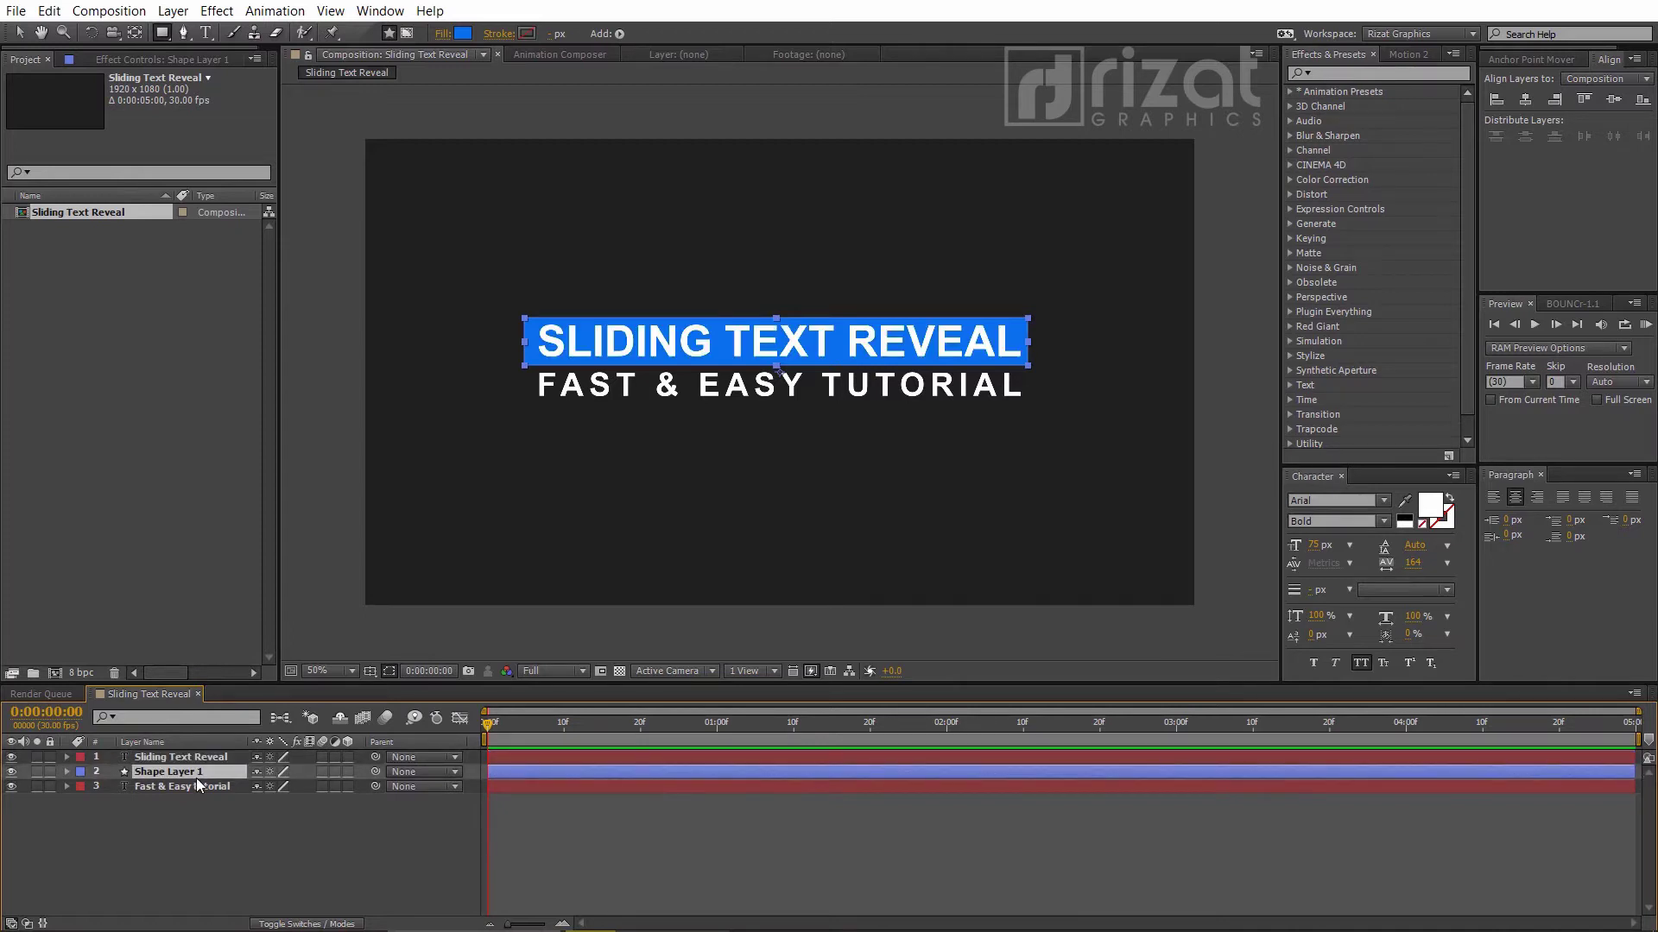
left_click(18, 34)
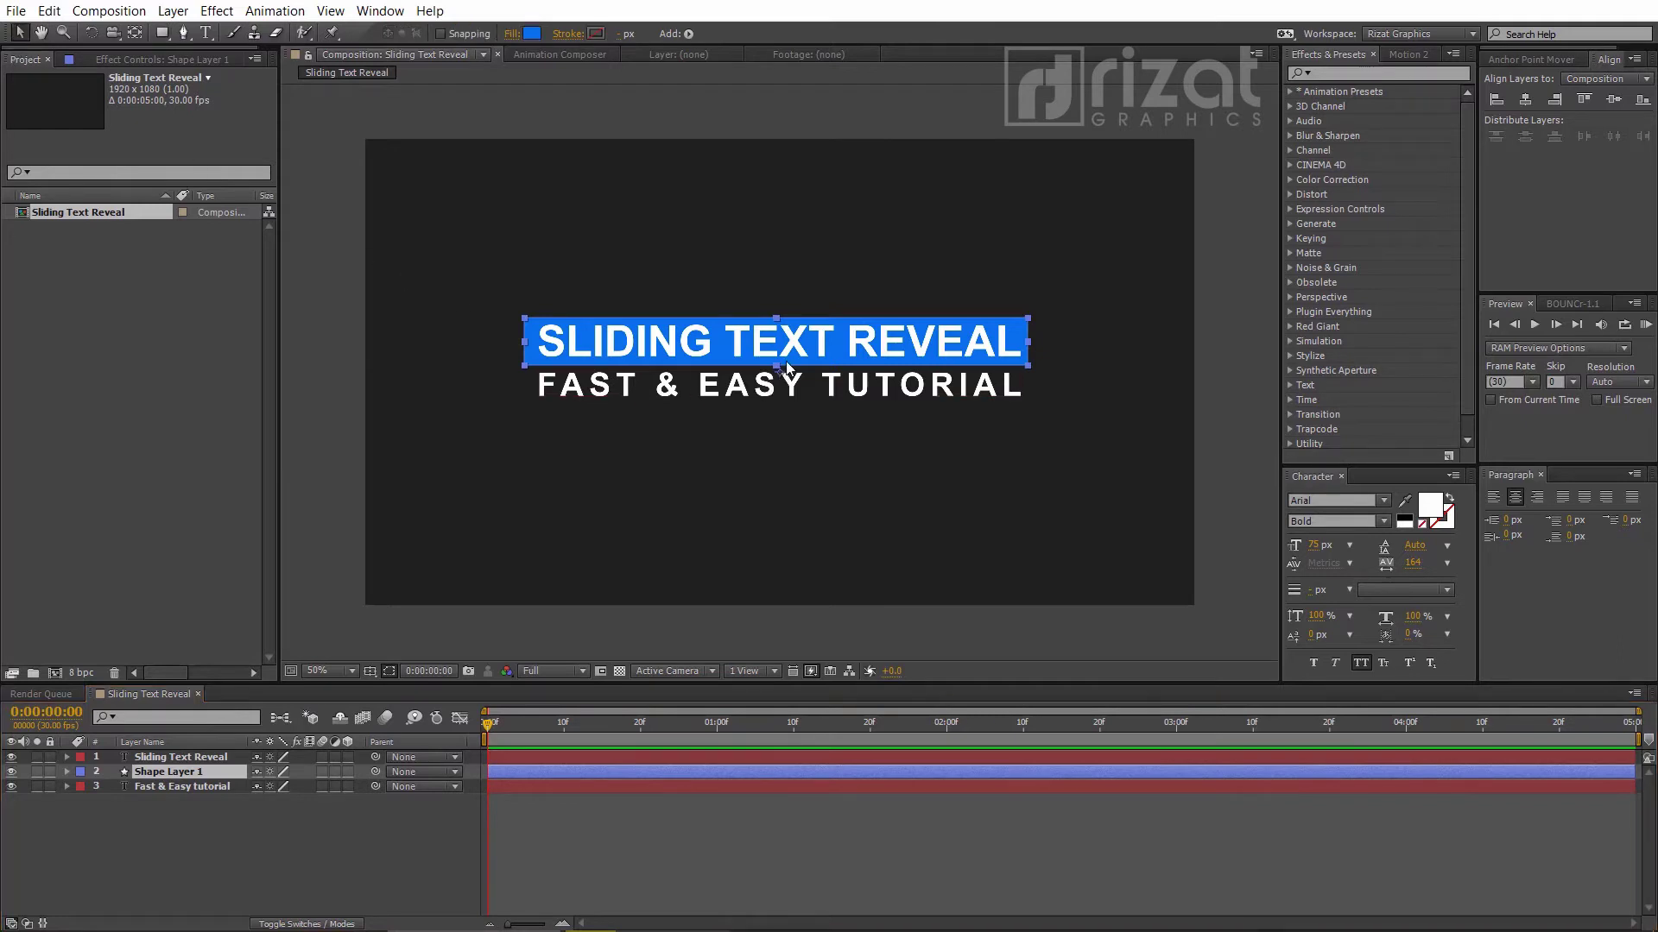
left_click_drag(795, 361, 796, 364)
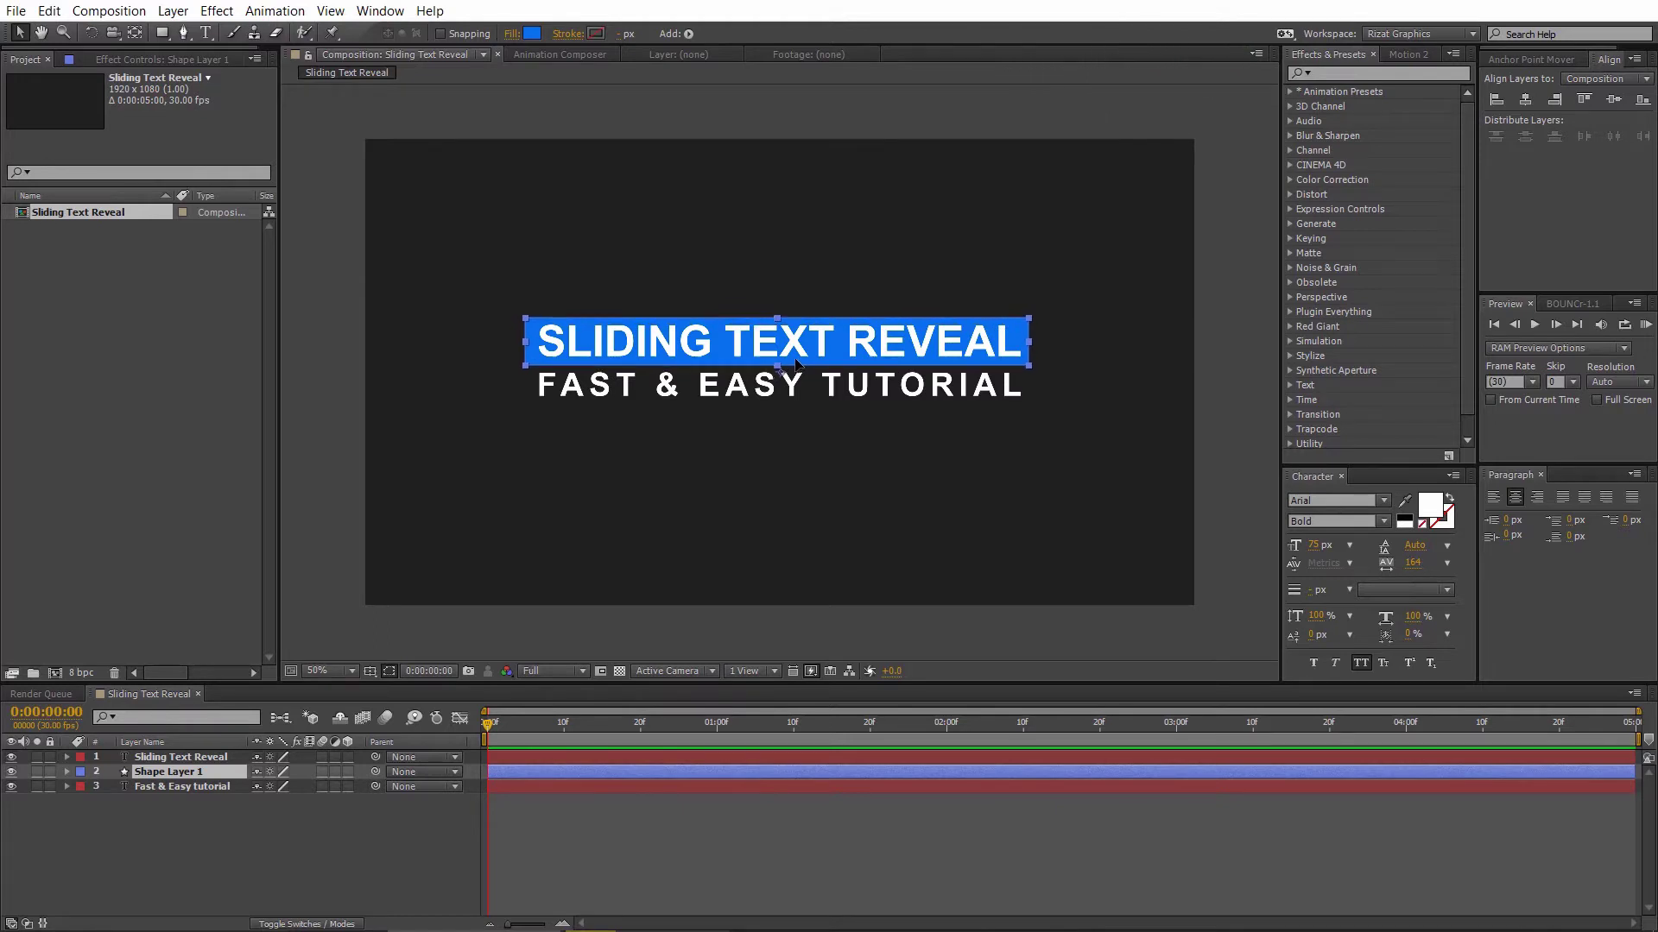
Step: Rename Shape Layer 1 to 'Sliding Text Mask' and turn off its visibility
left_click(290, 812)
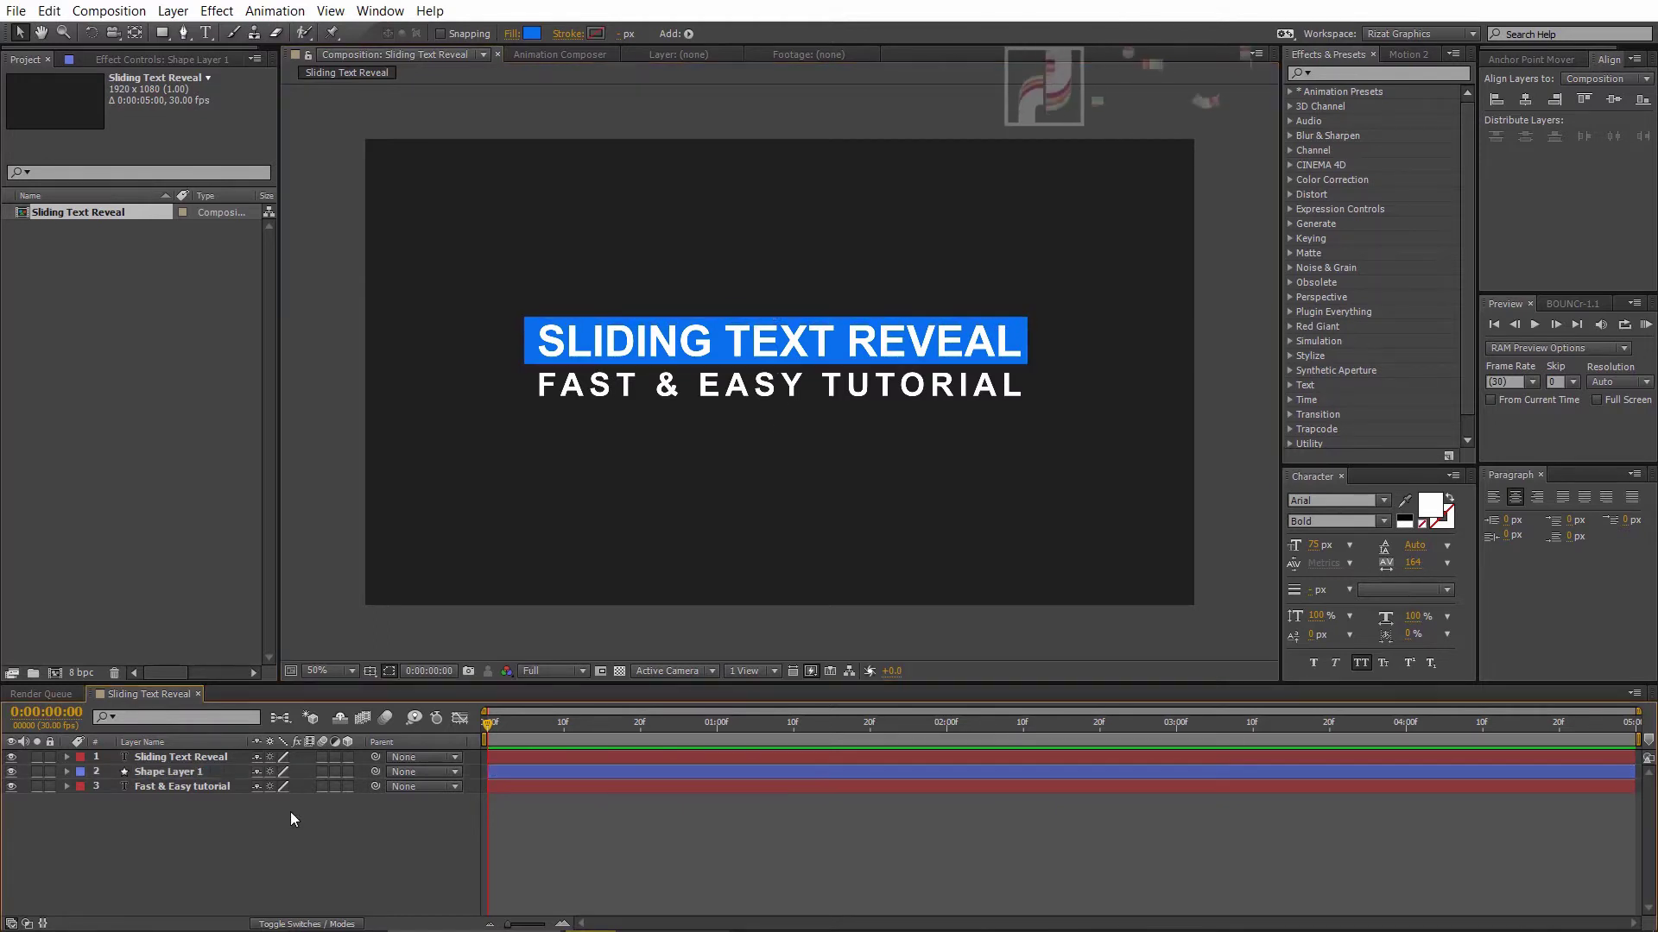
left_click(157, 777)
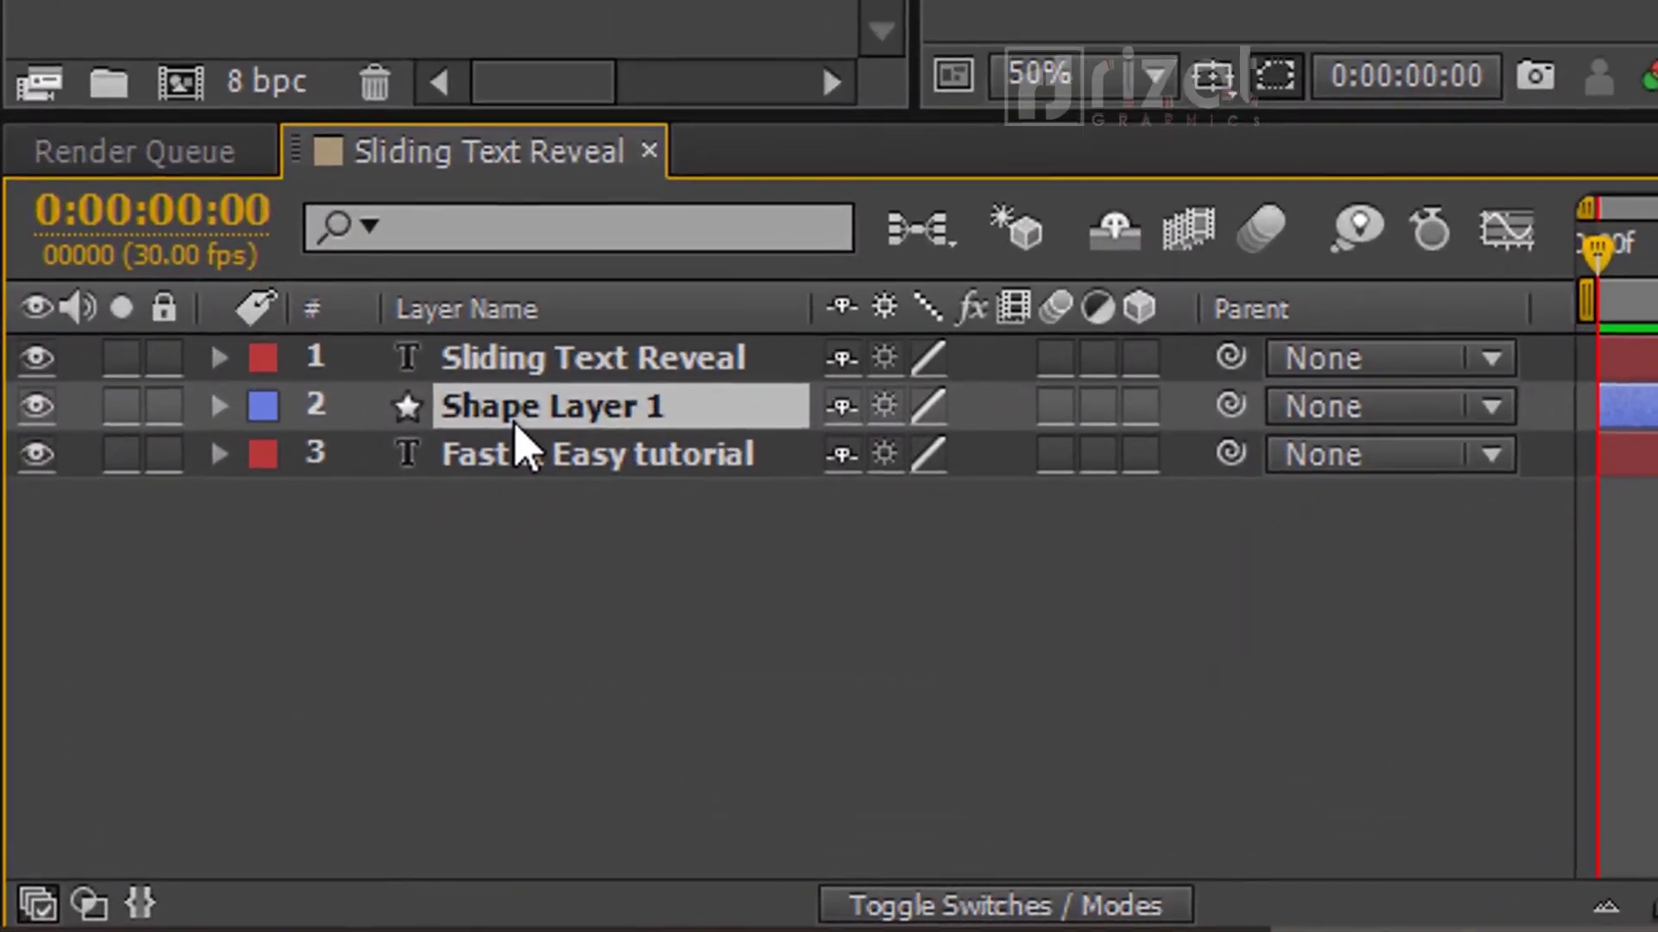
key("Return")
type("S")
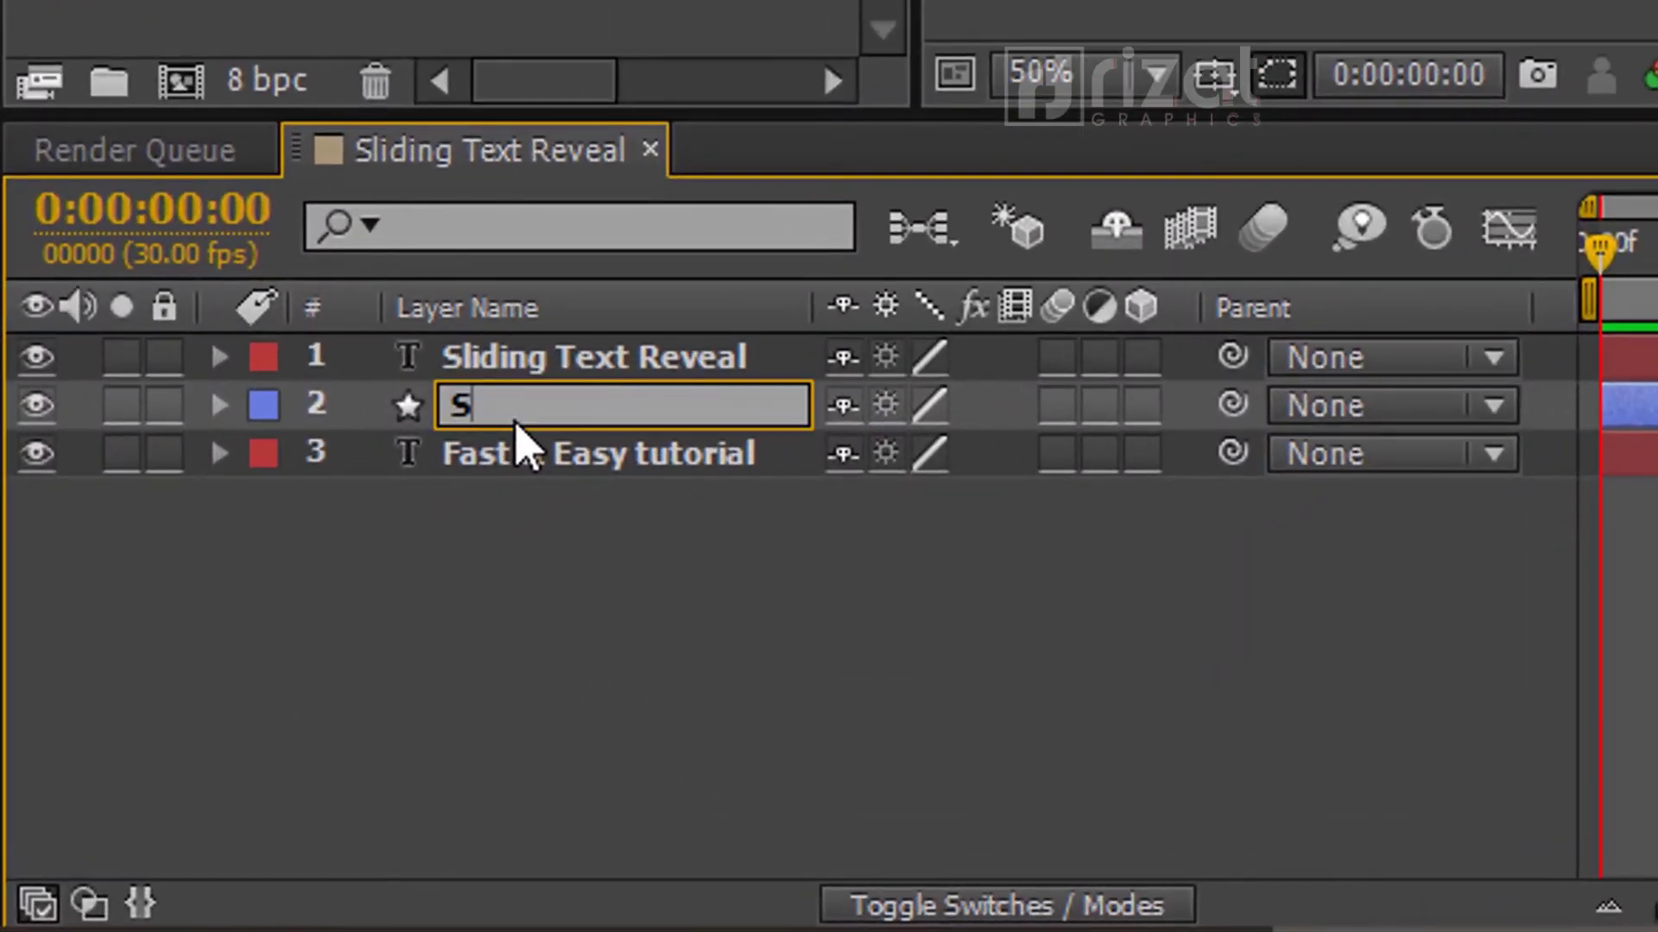
type("liding Text ")
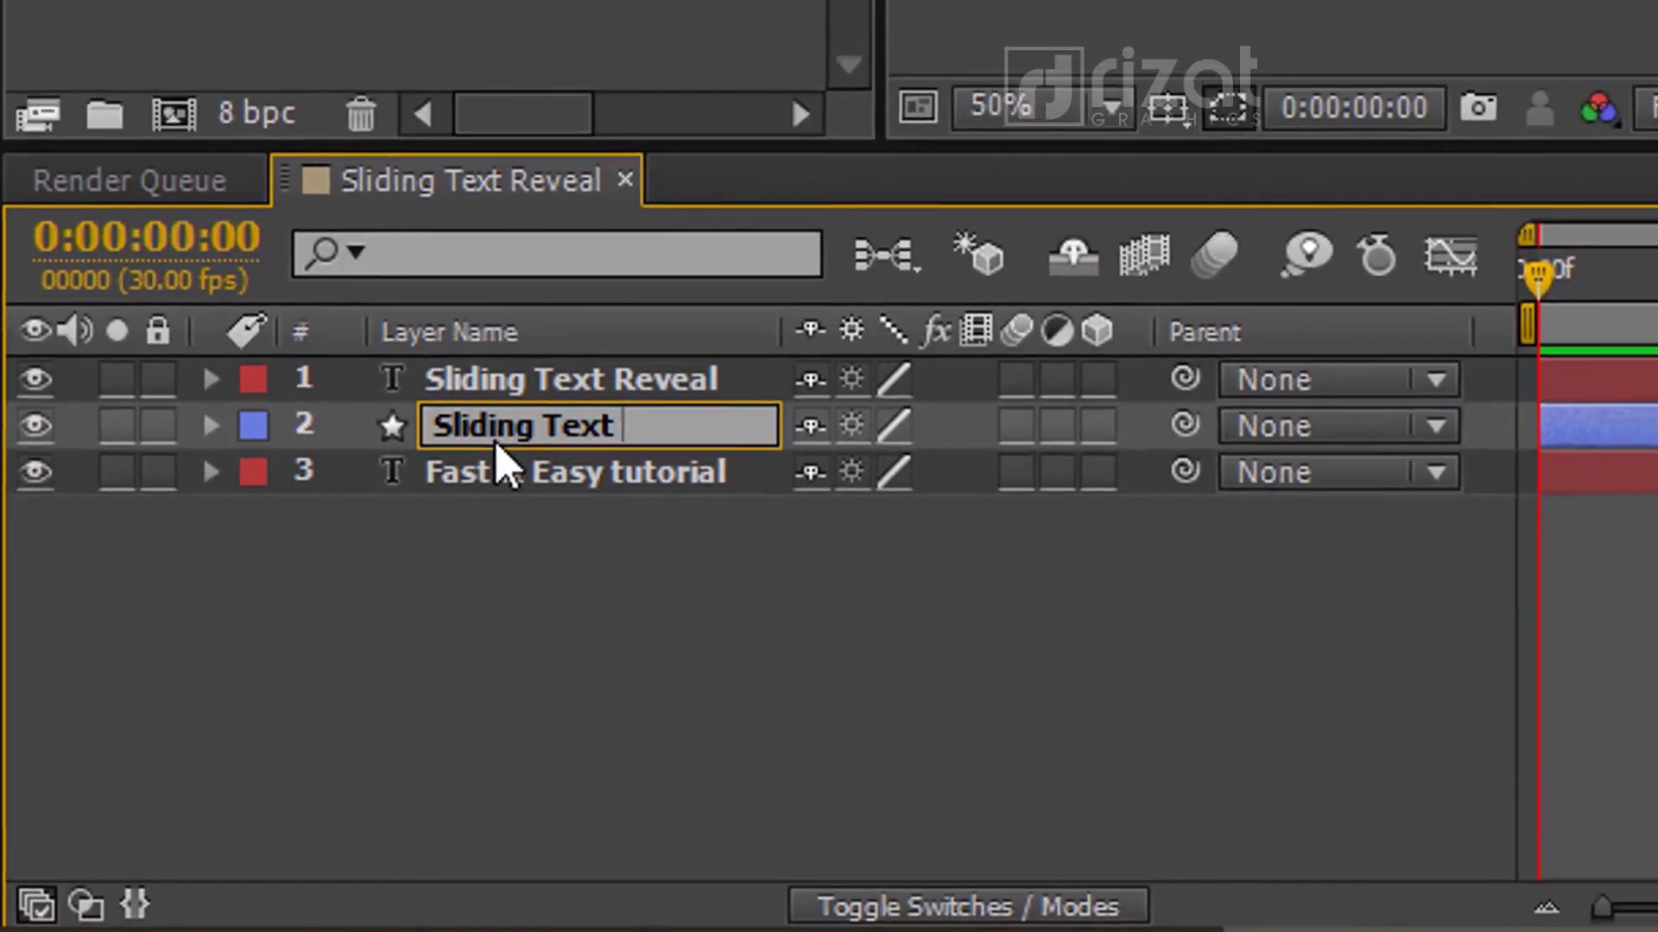
type("Mask")
key("Return")
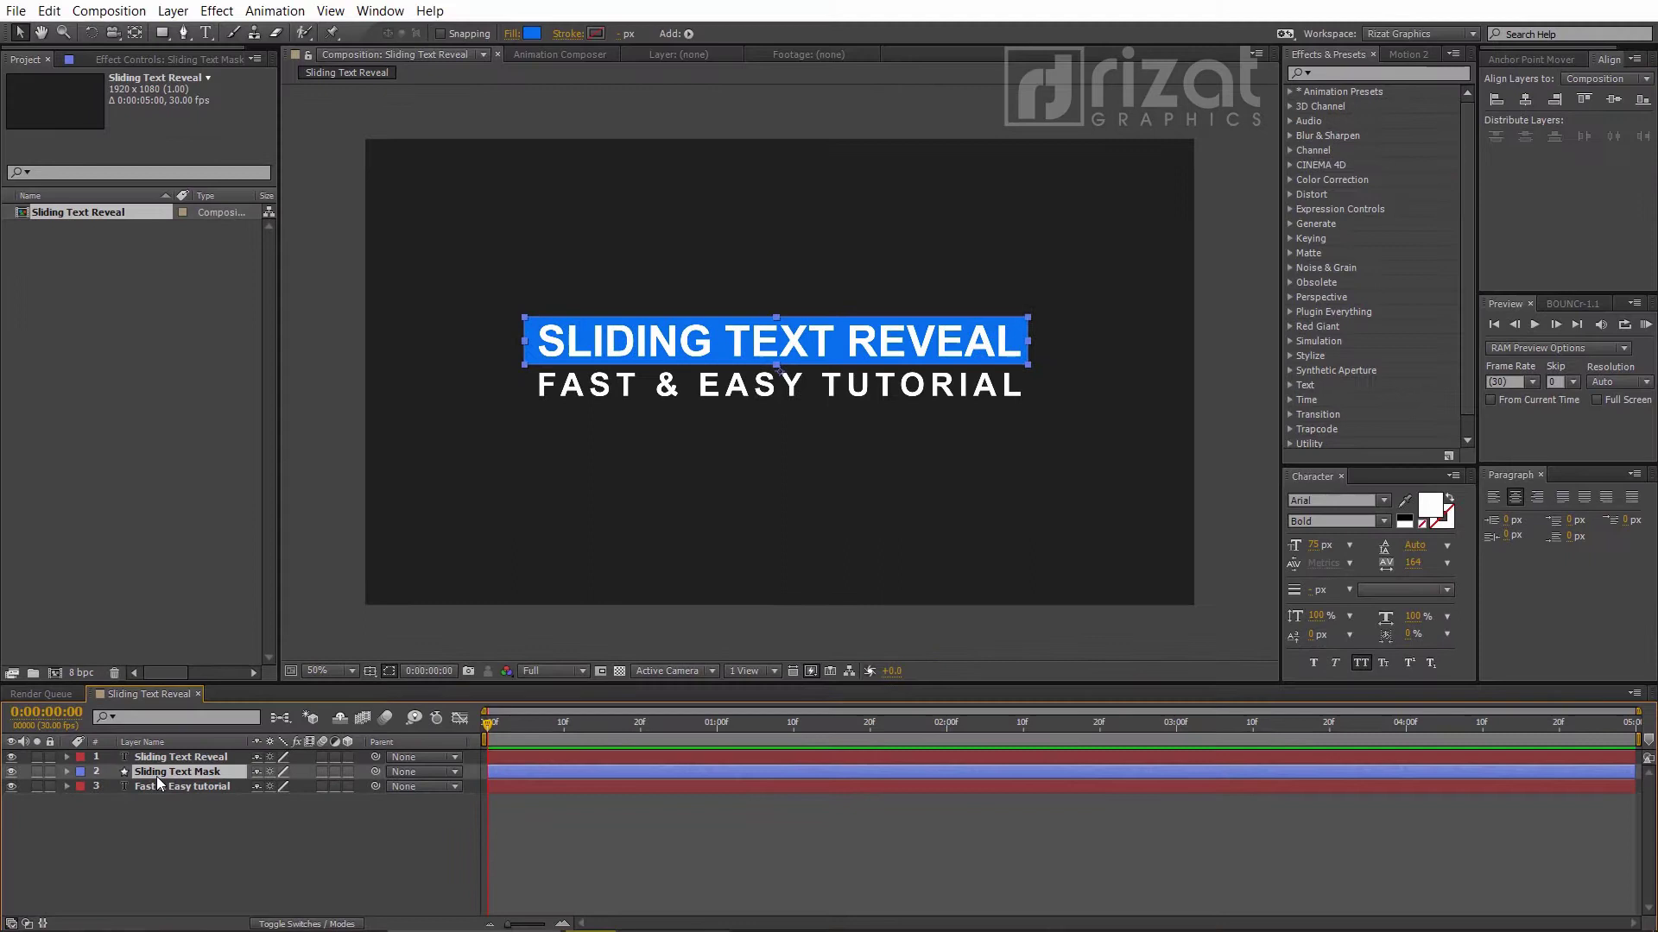
left_click(11, 773)
left_click(118, 814)
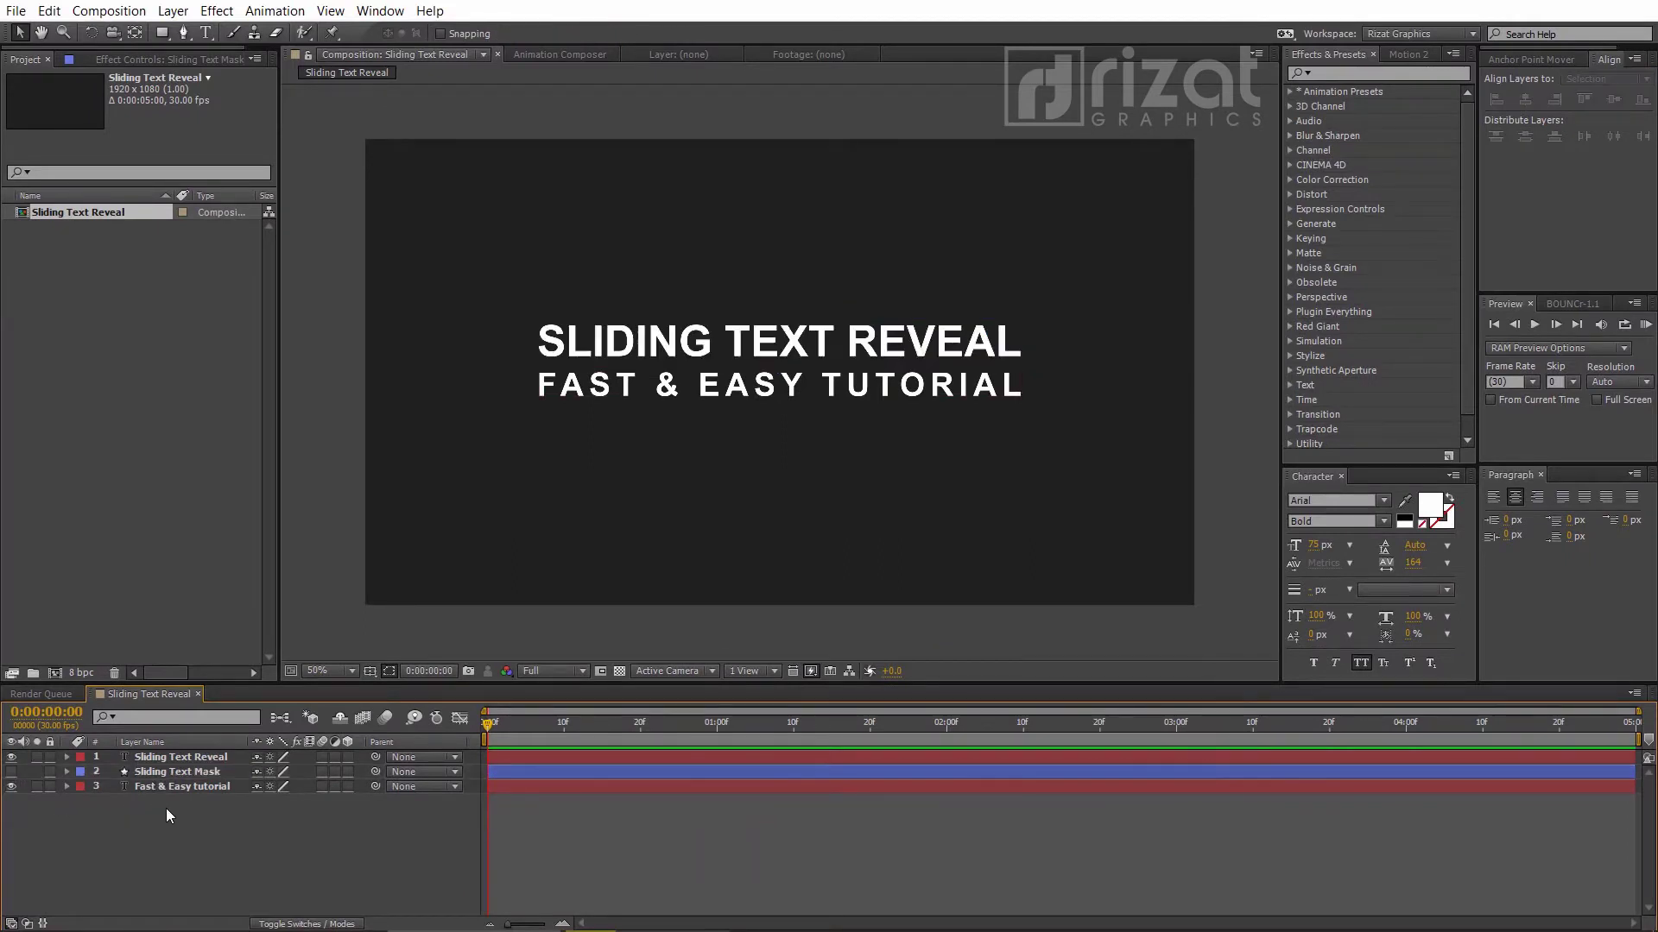
Step: Set the Pen tool to no fill and a solid 20 px stroke
left_click(180, 40)
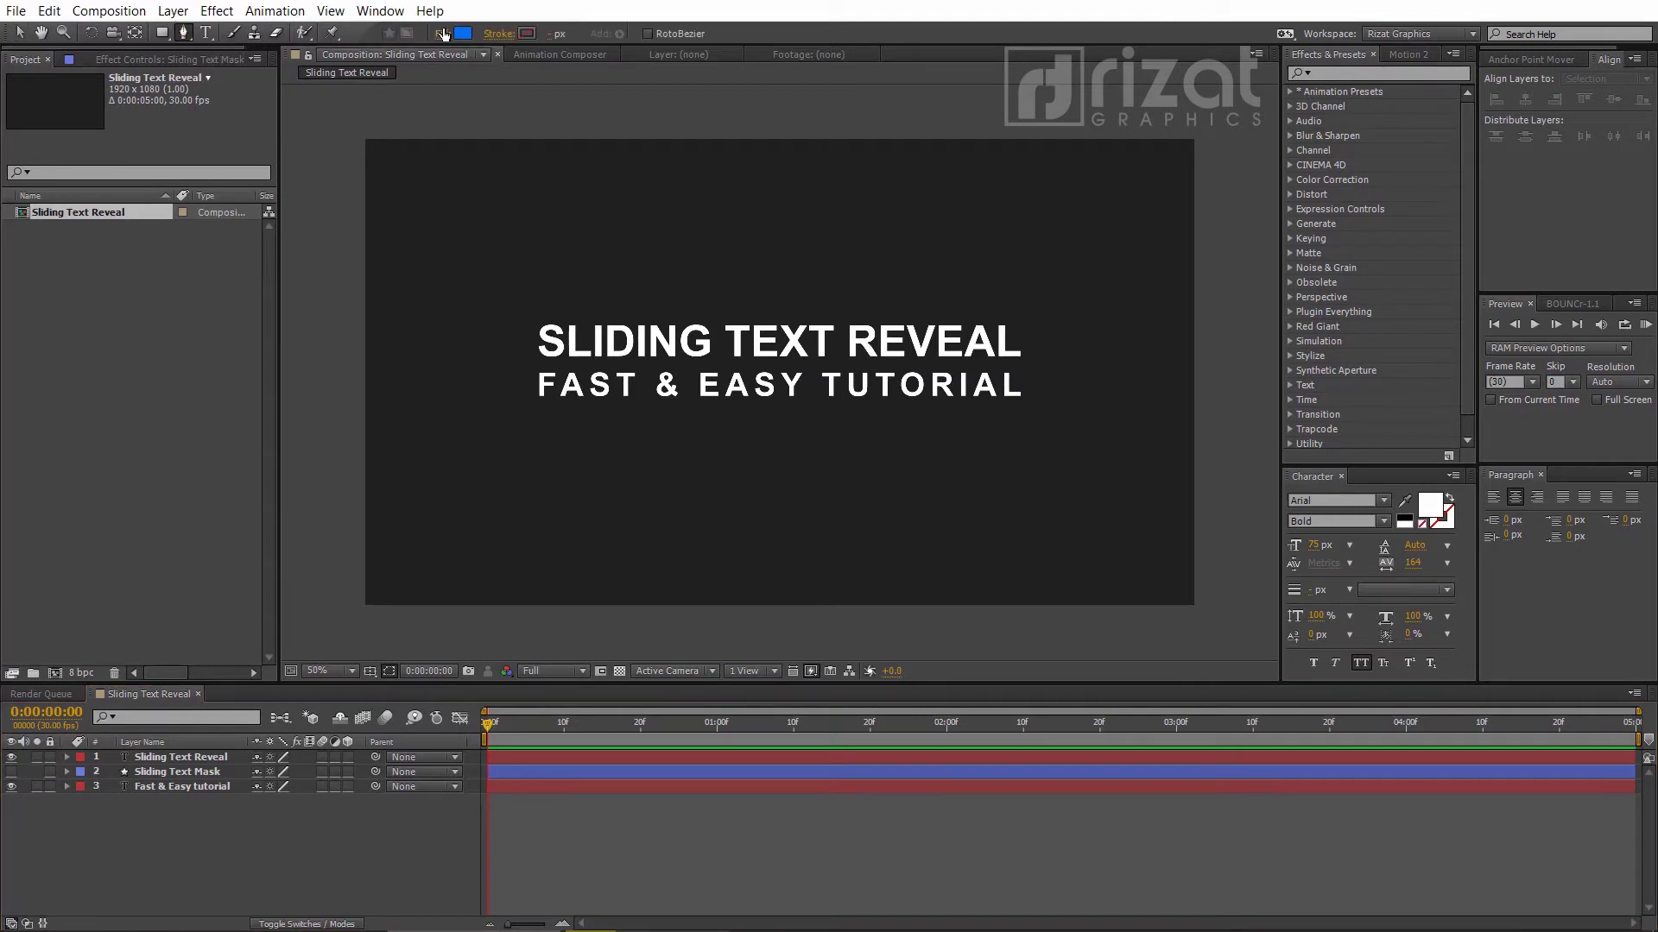
left_click(443, 34)
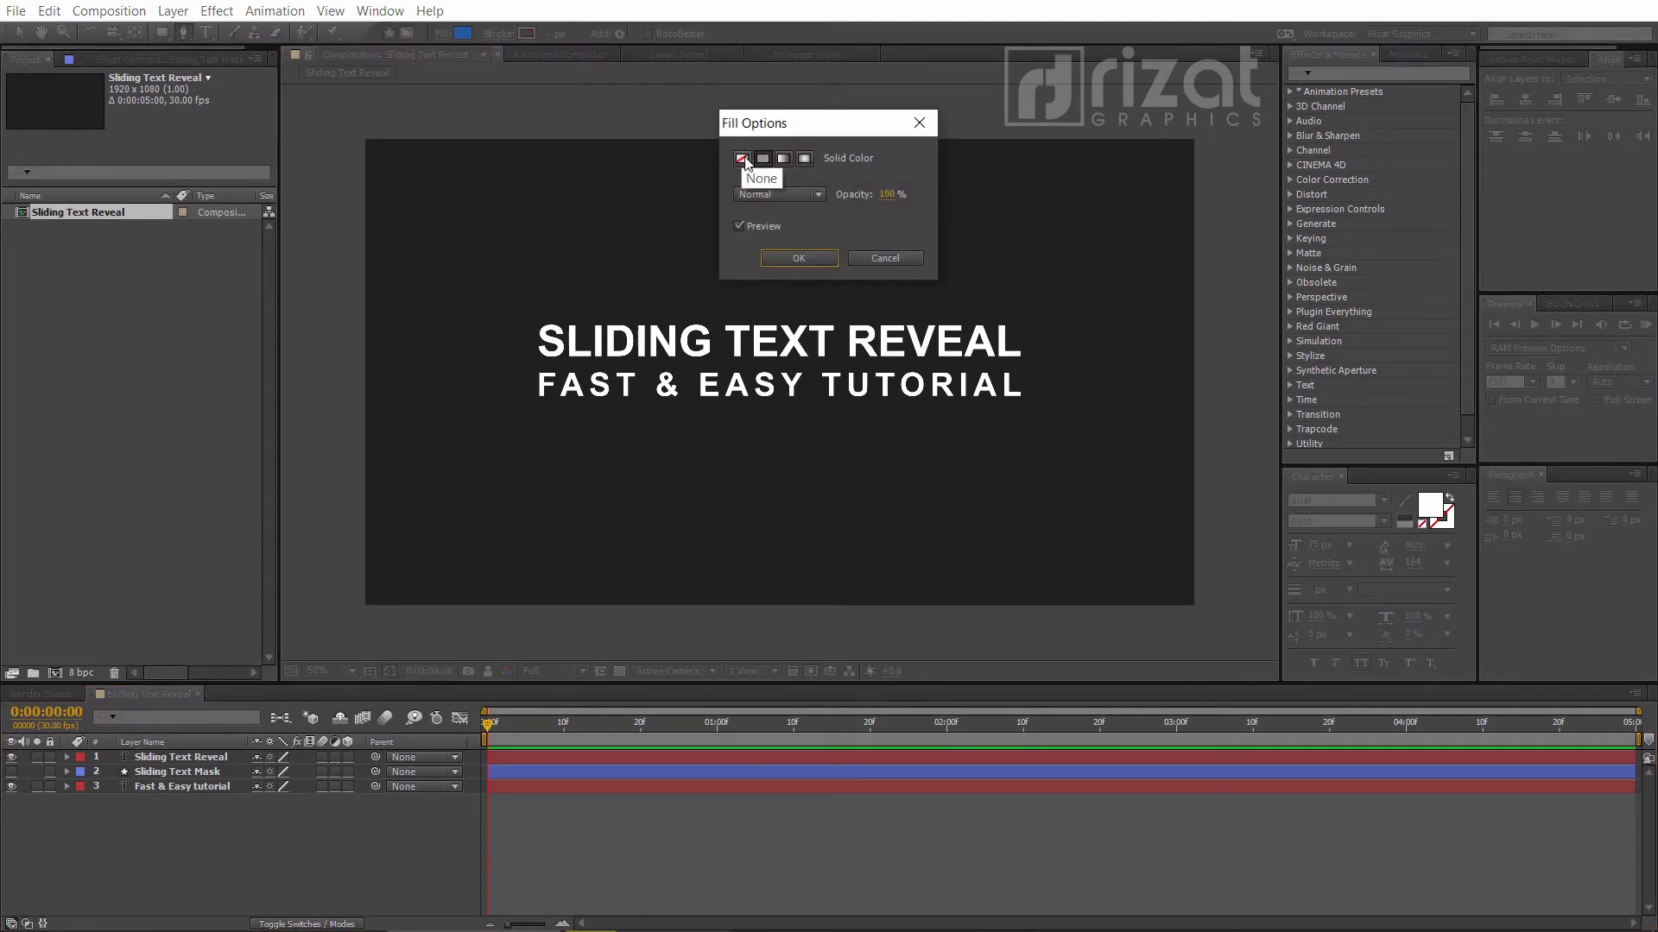
left_click(743, 159)
left_click(785, 259)
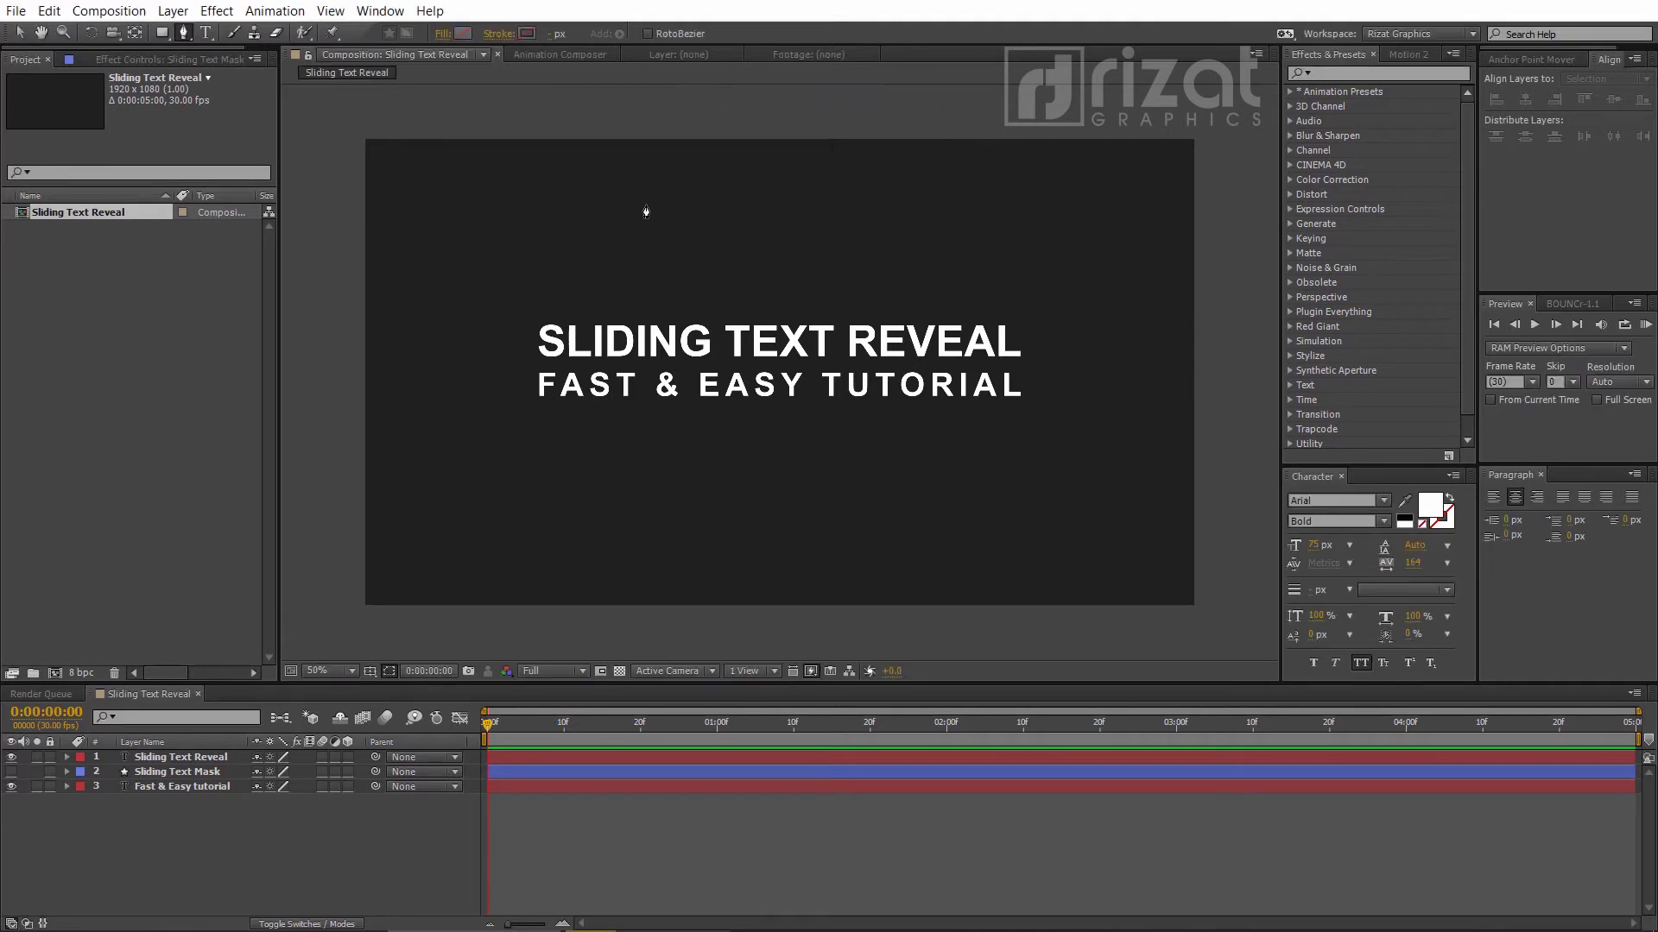
left_click(500, 36)
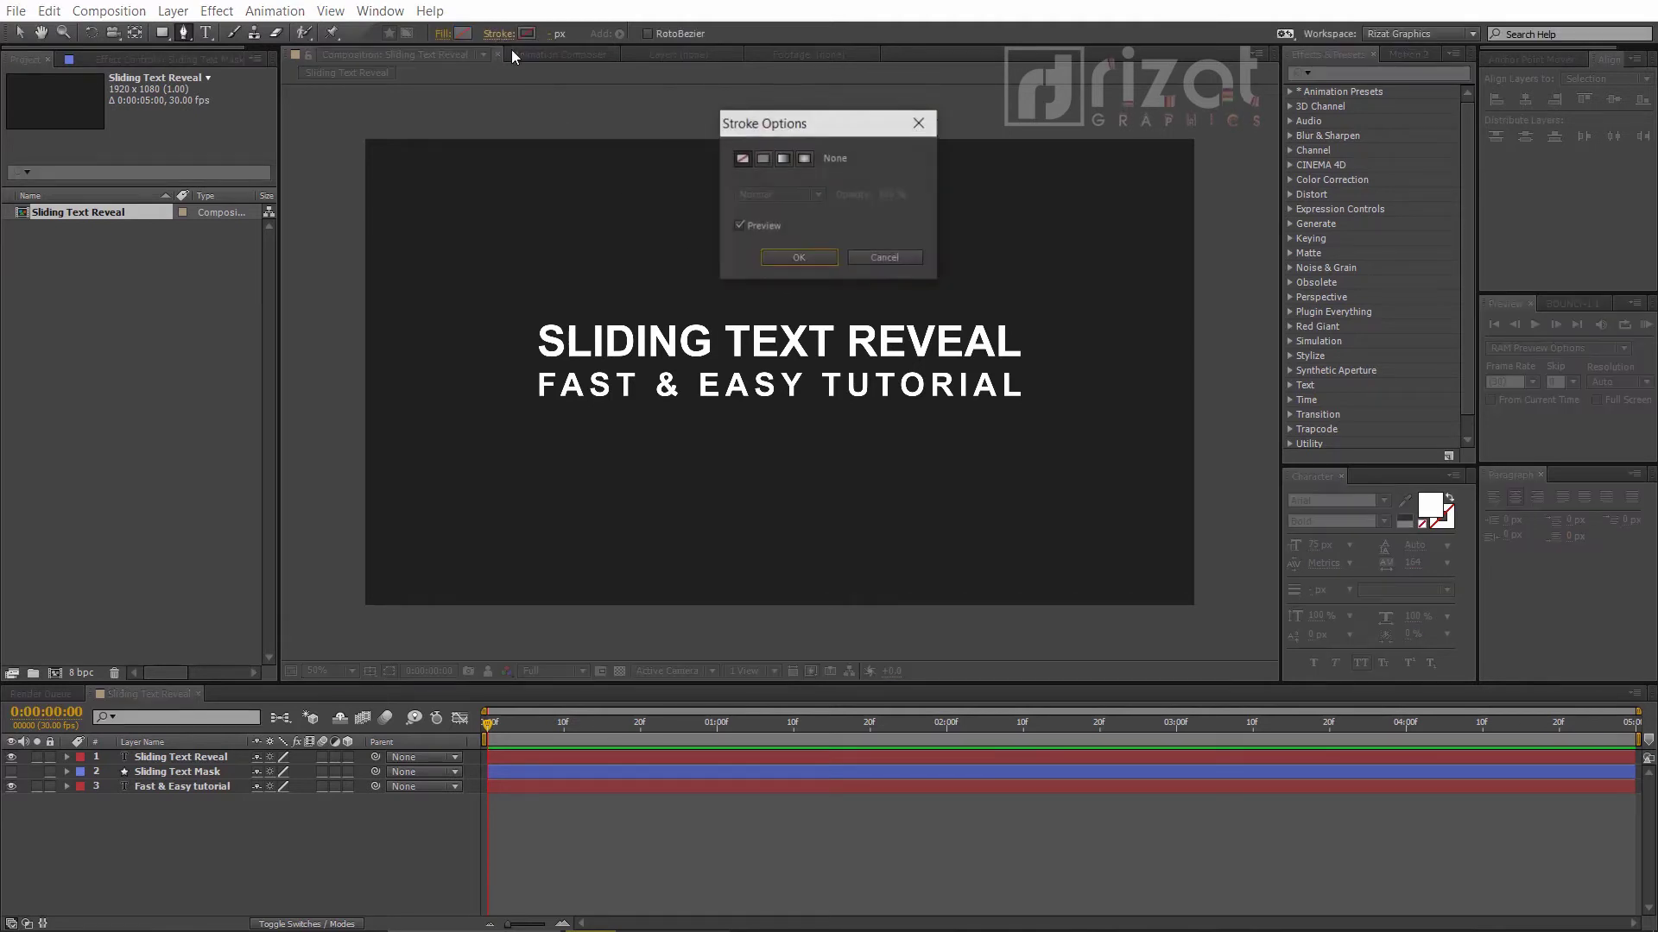
left_click(763, 161)
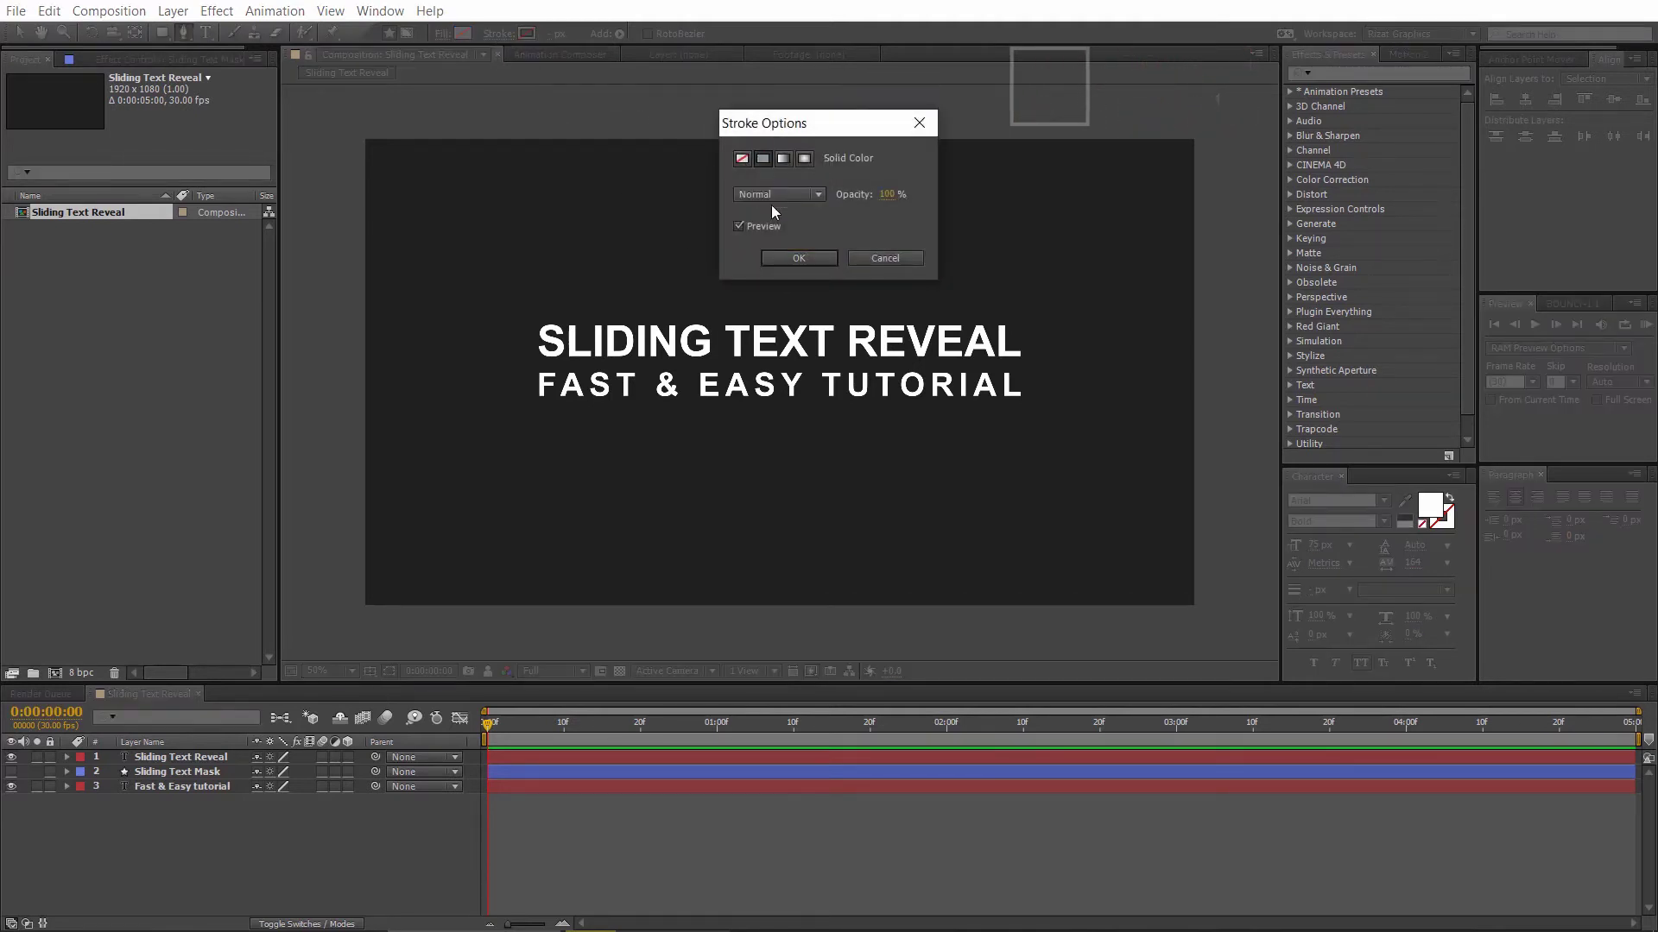
left_click(799, 258)
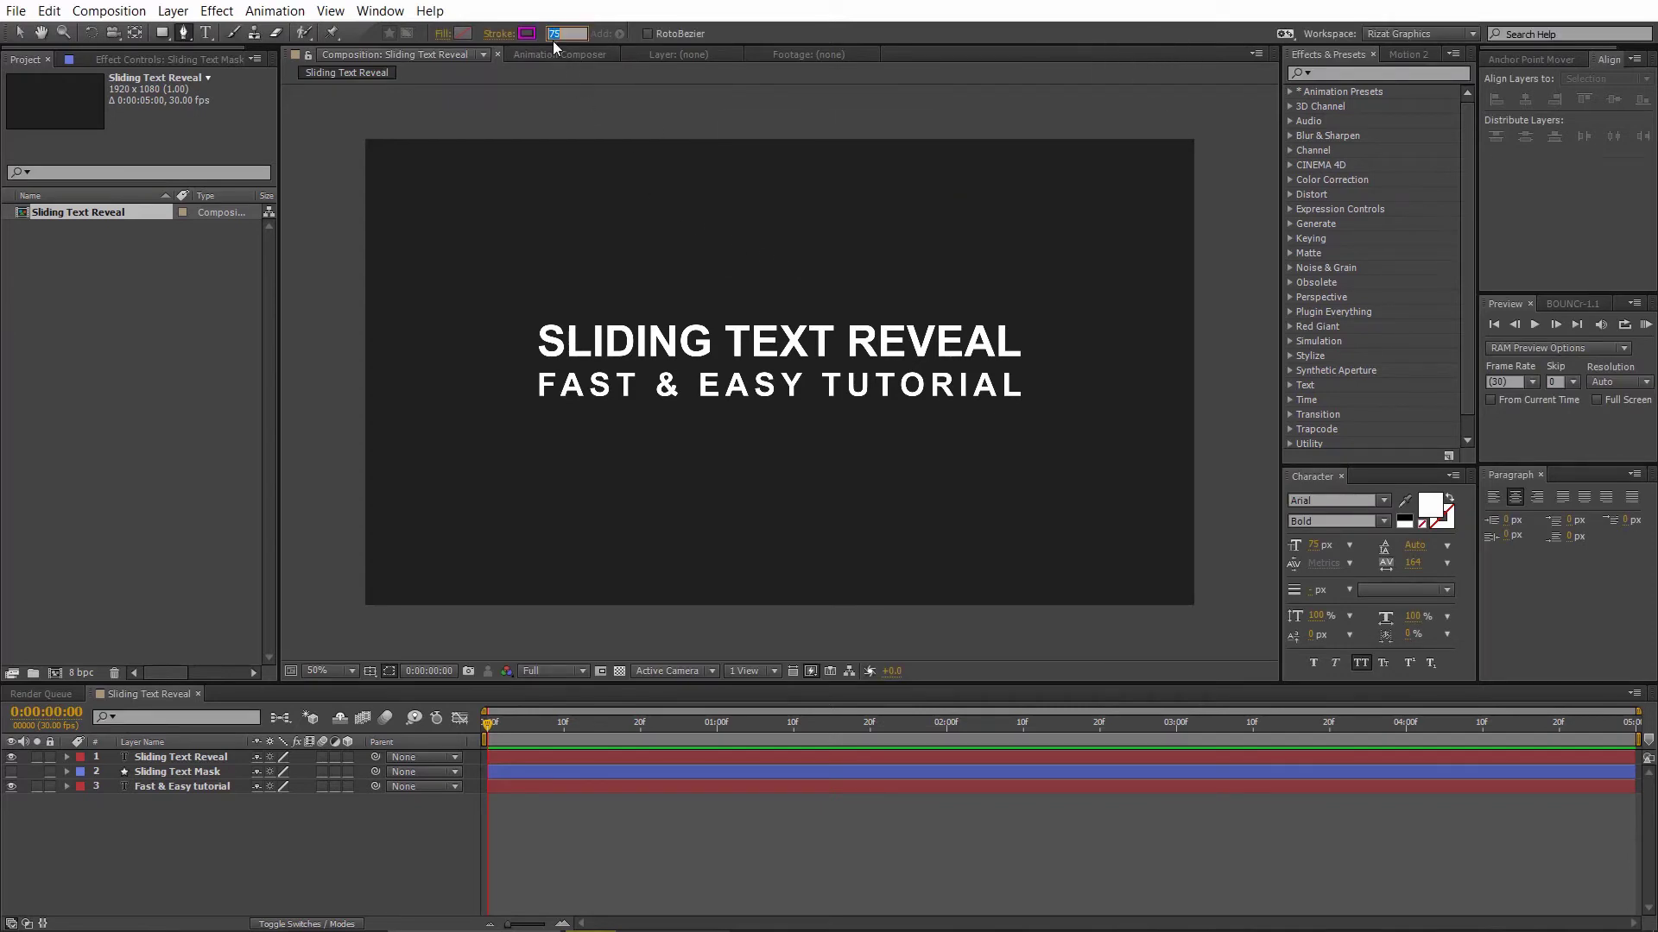
type("20")
key("Return")
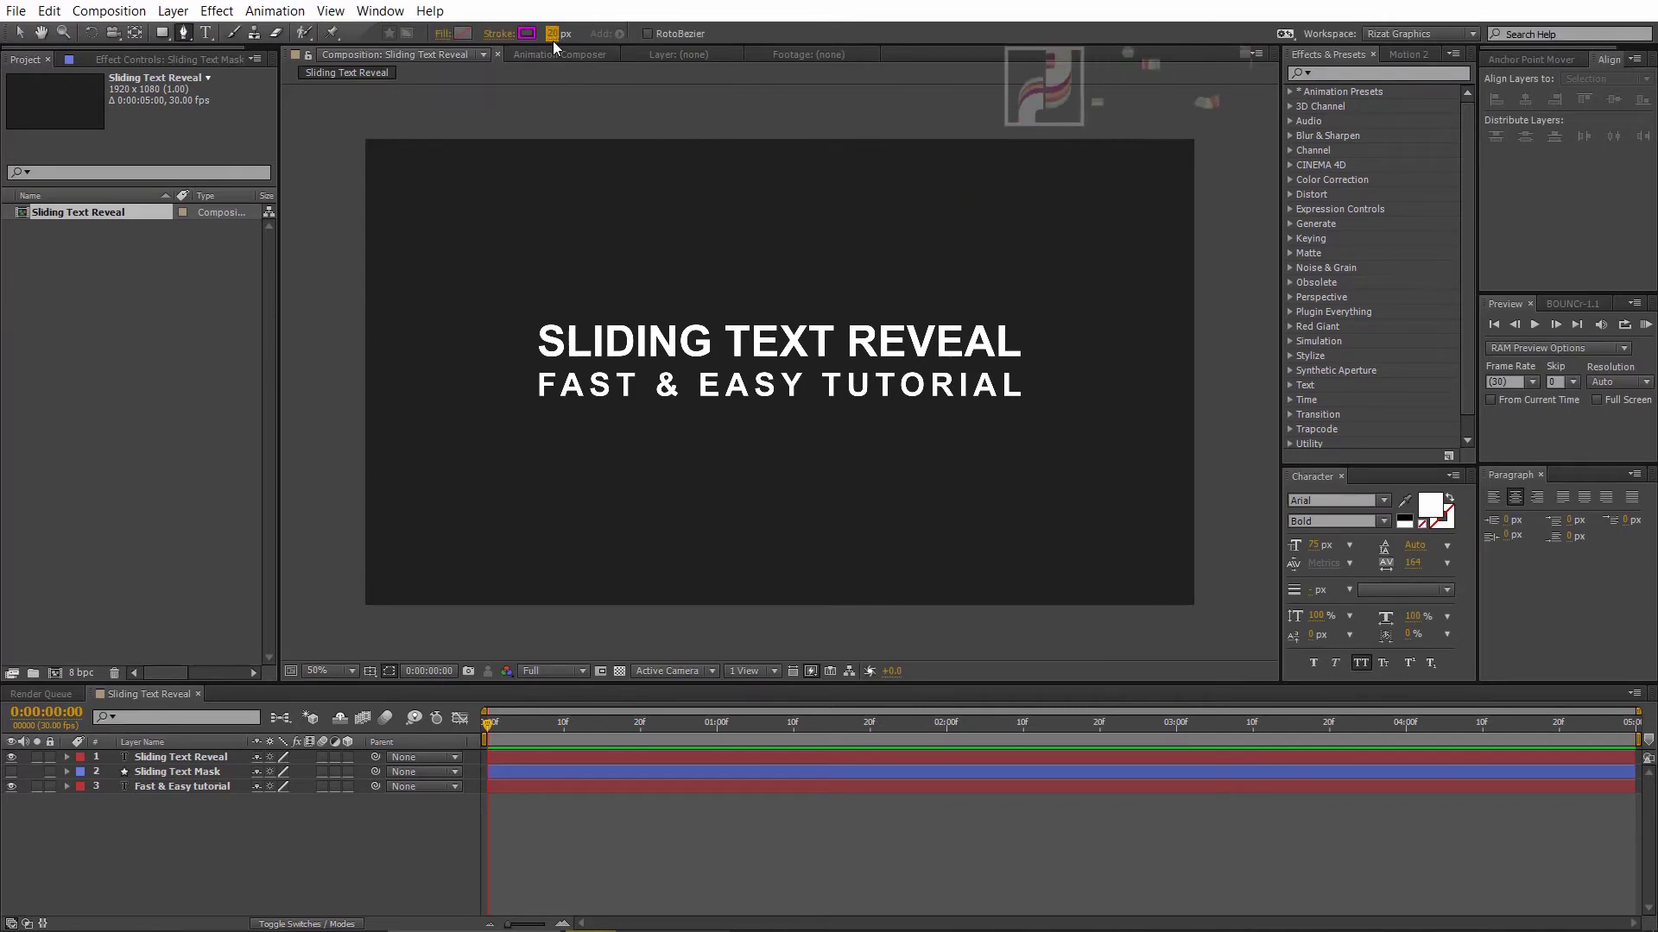
Step: Draw a magenta line across the subtitle, move its layer to the bottom, and thicken it
left_click(517, 384)
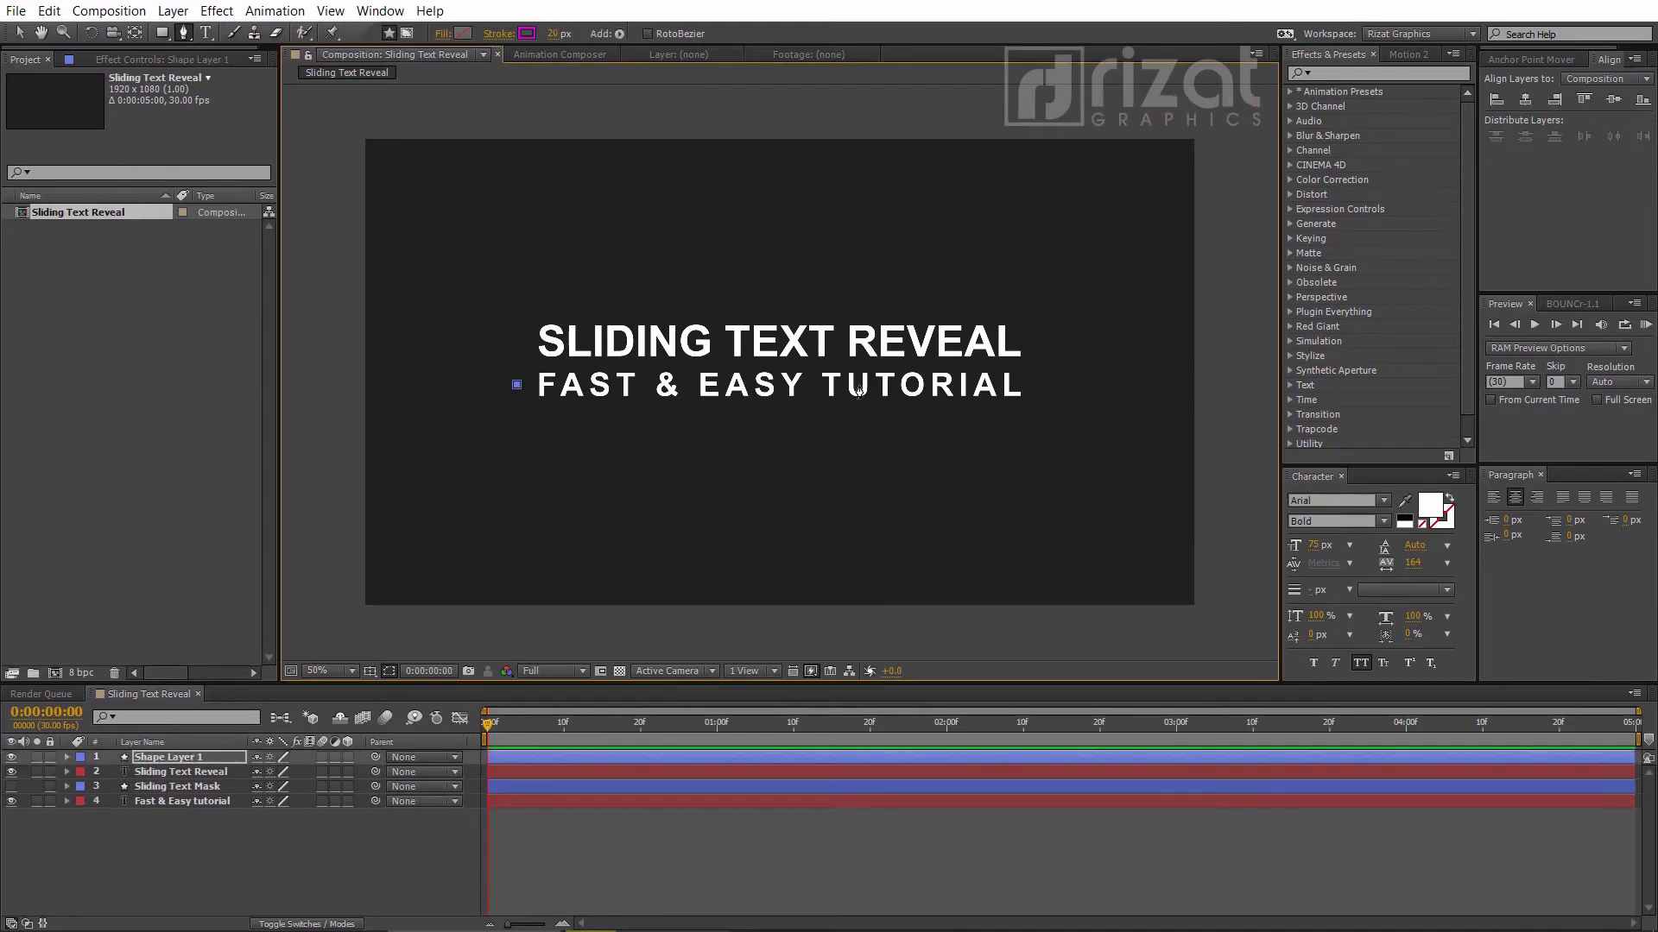
left_click(1046, 385)
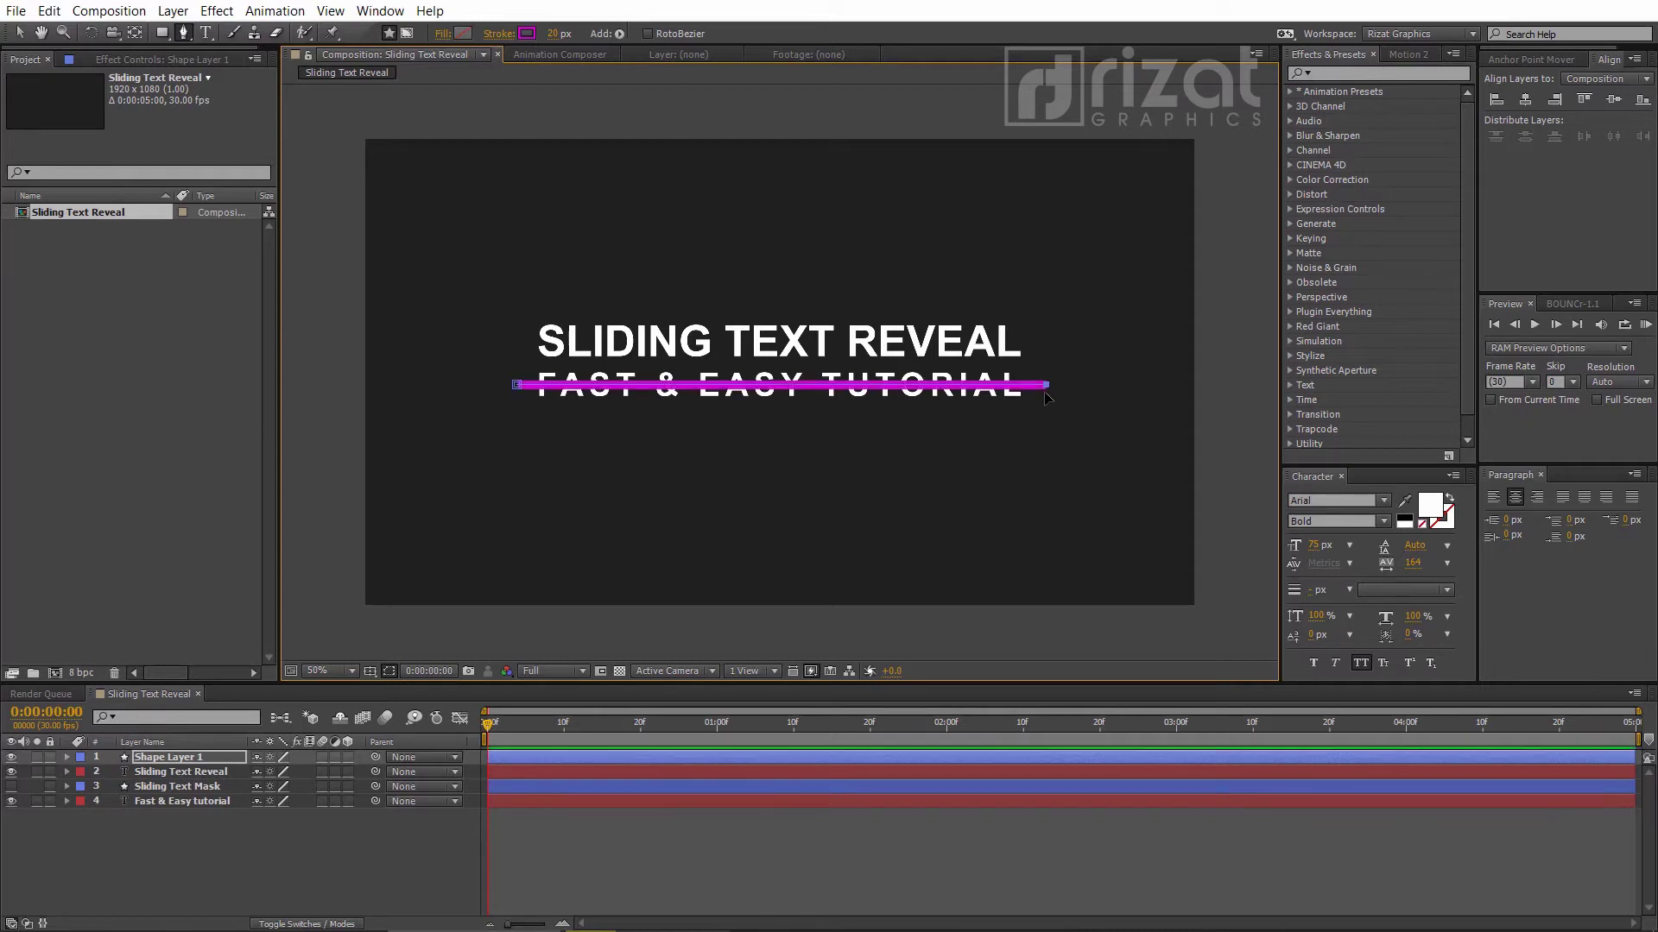
left_click_drag(198, 757, 193, 805)
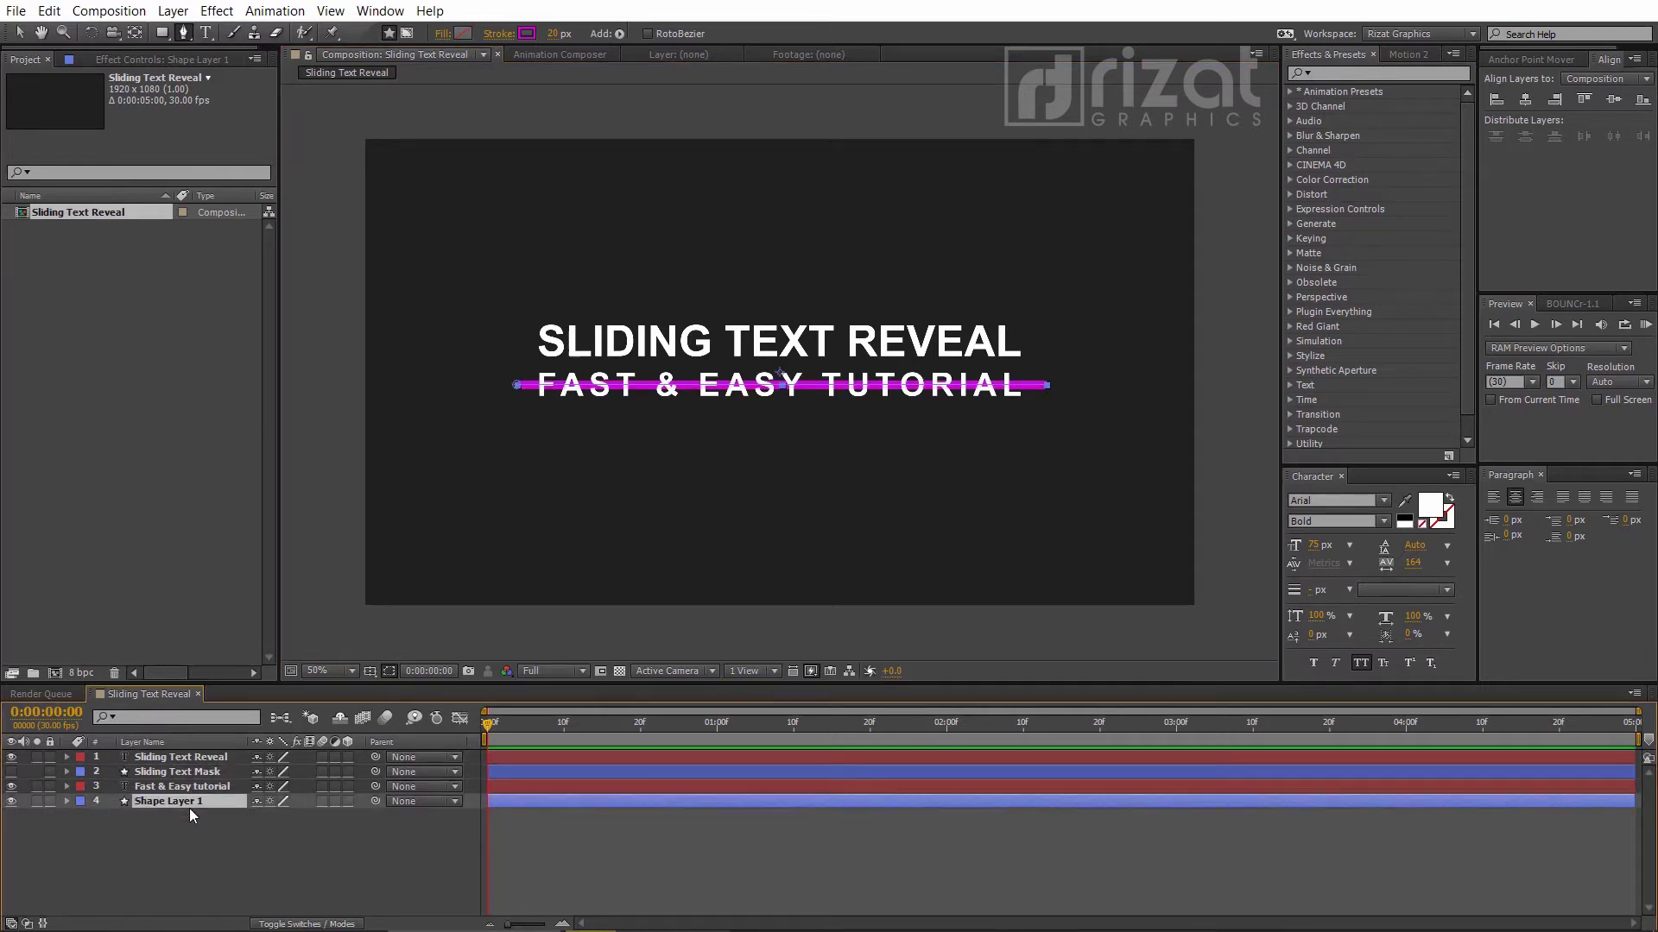
left_click(557, 34)
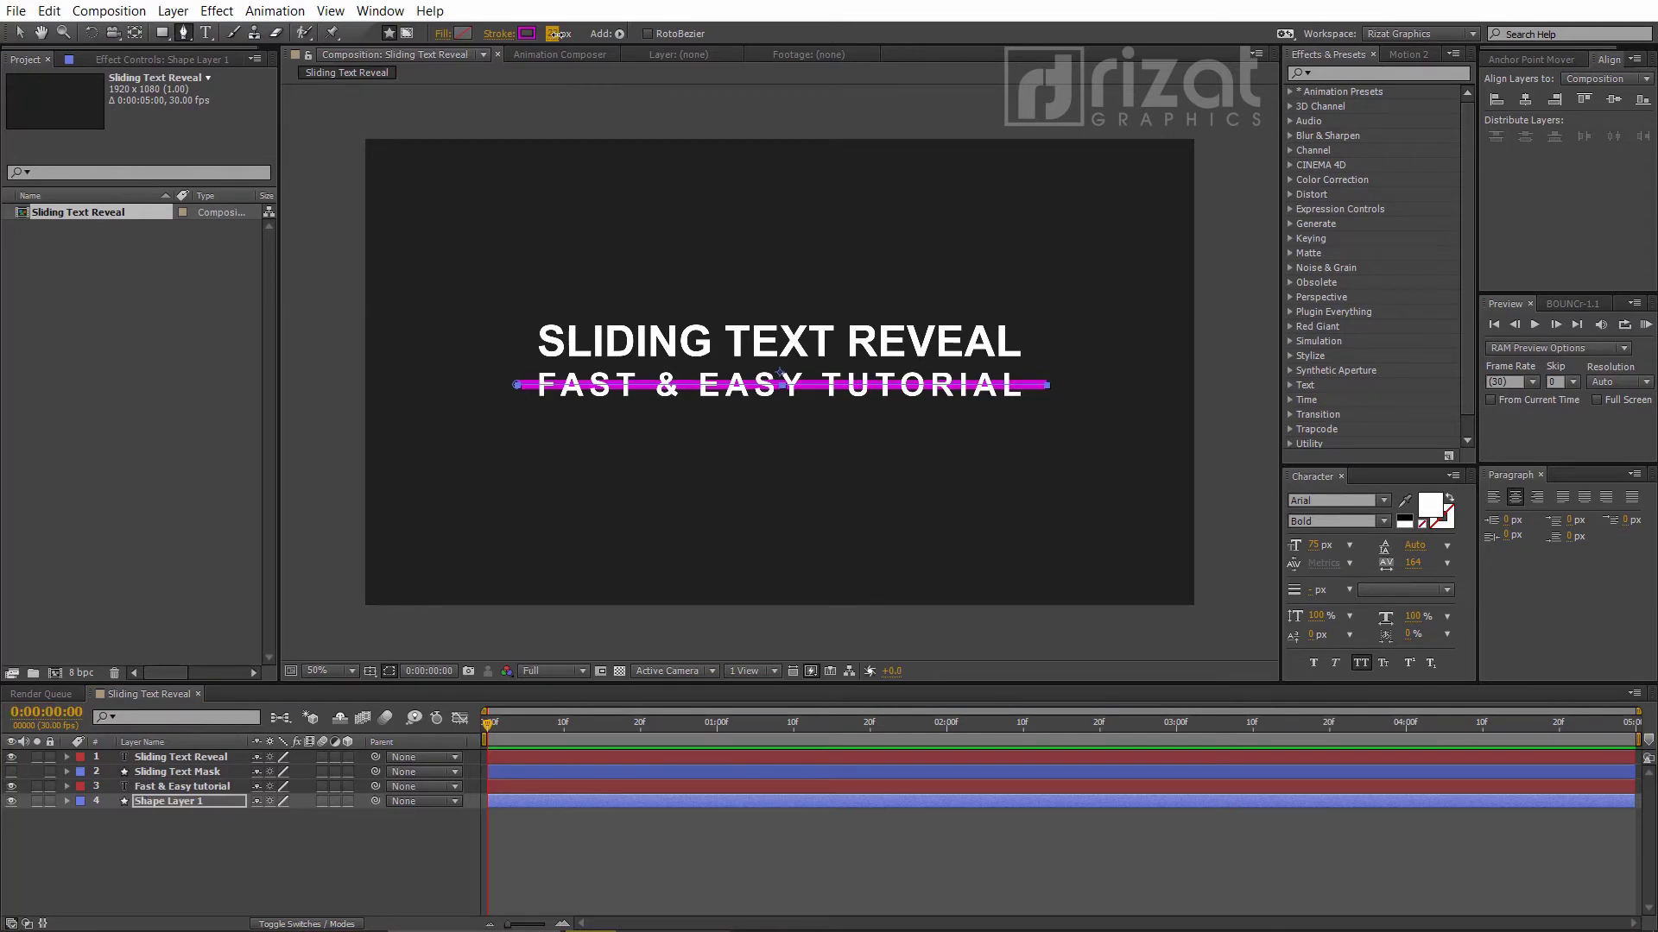
mouse_move(560, 34)
left_mouse_down()
mouse_move(590, 33)
mouse_move(562, 33)
left_mouse_up()
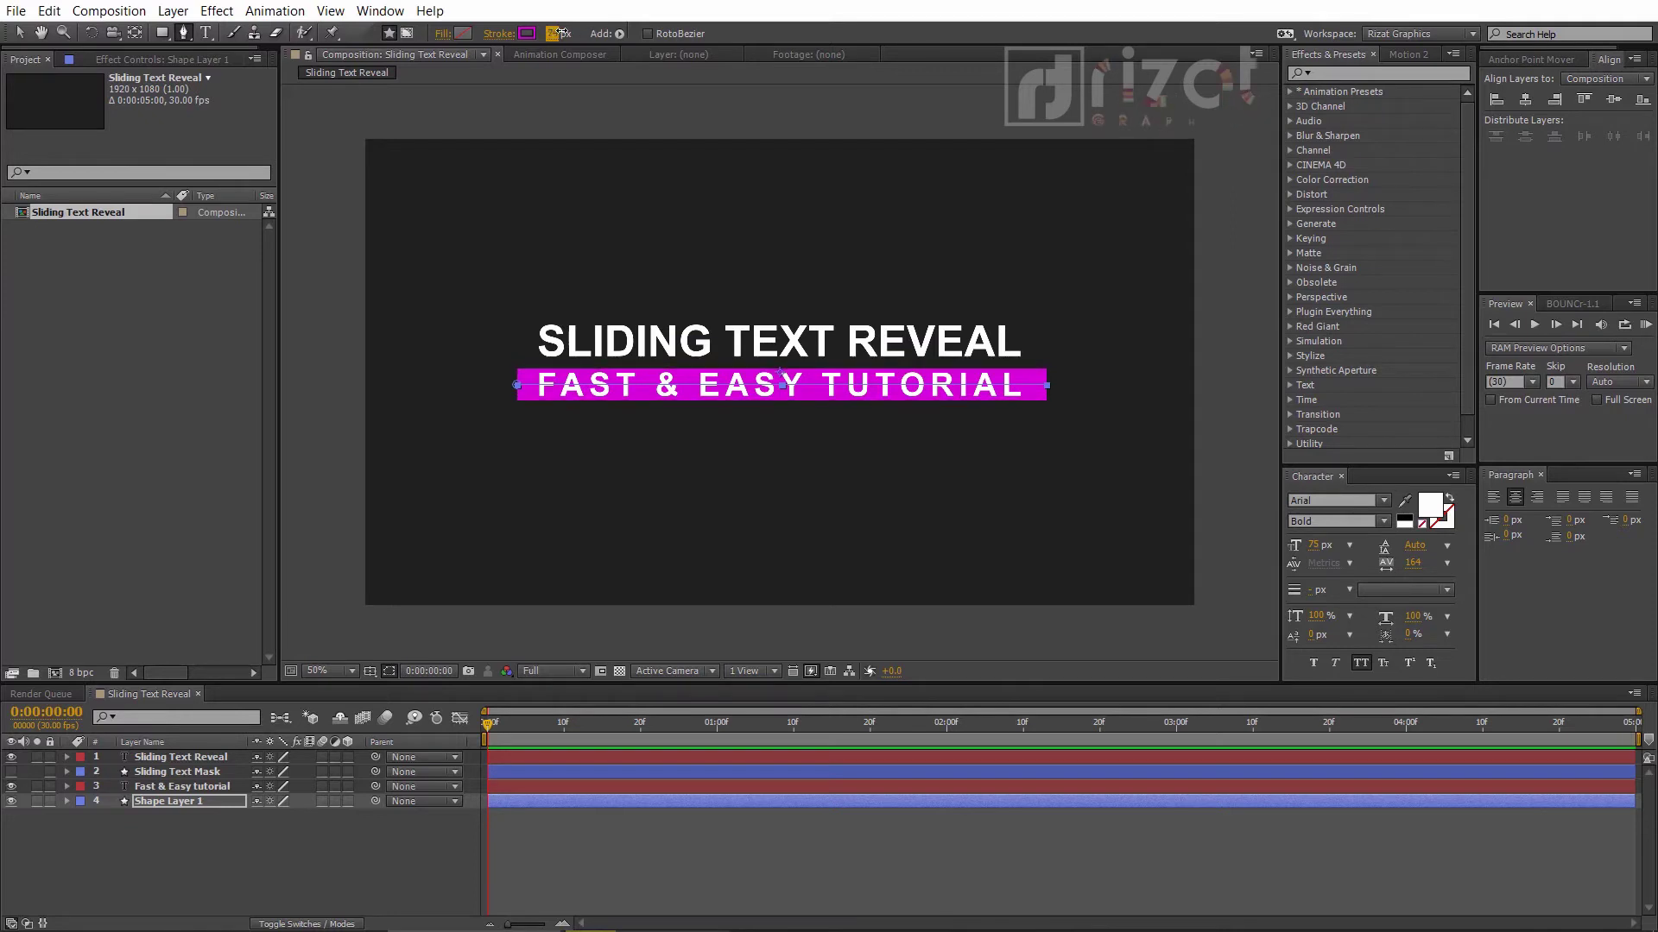
Step: Move and resize the magenta bar so it fits the subtitle
left_click(52, 854)
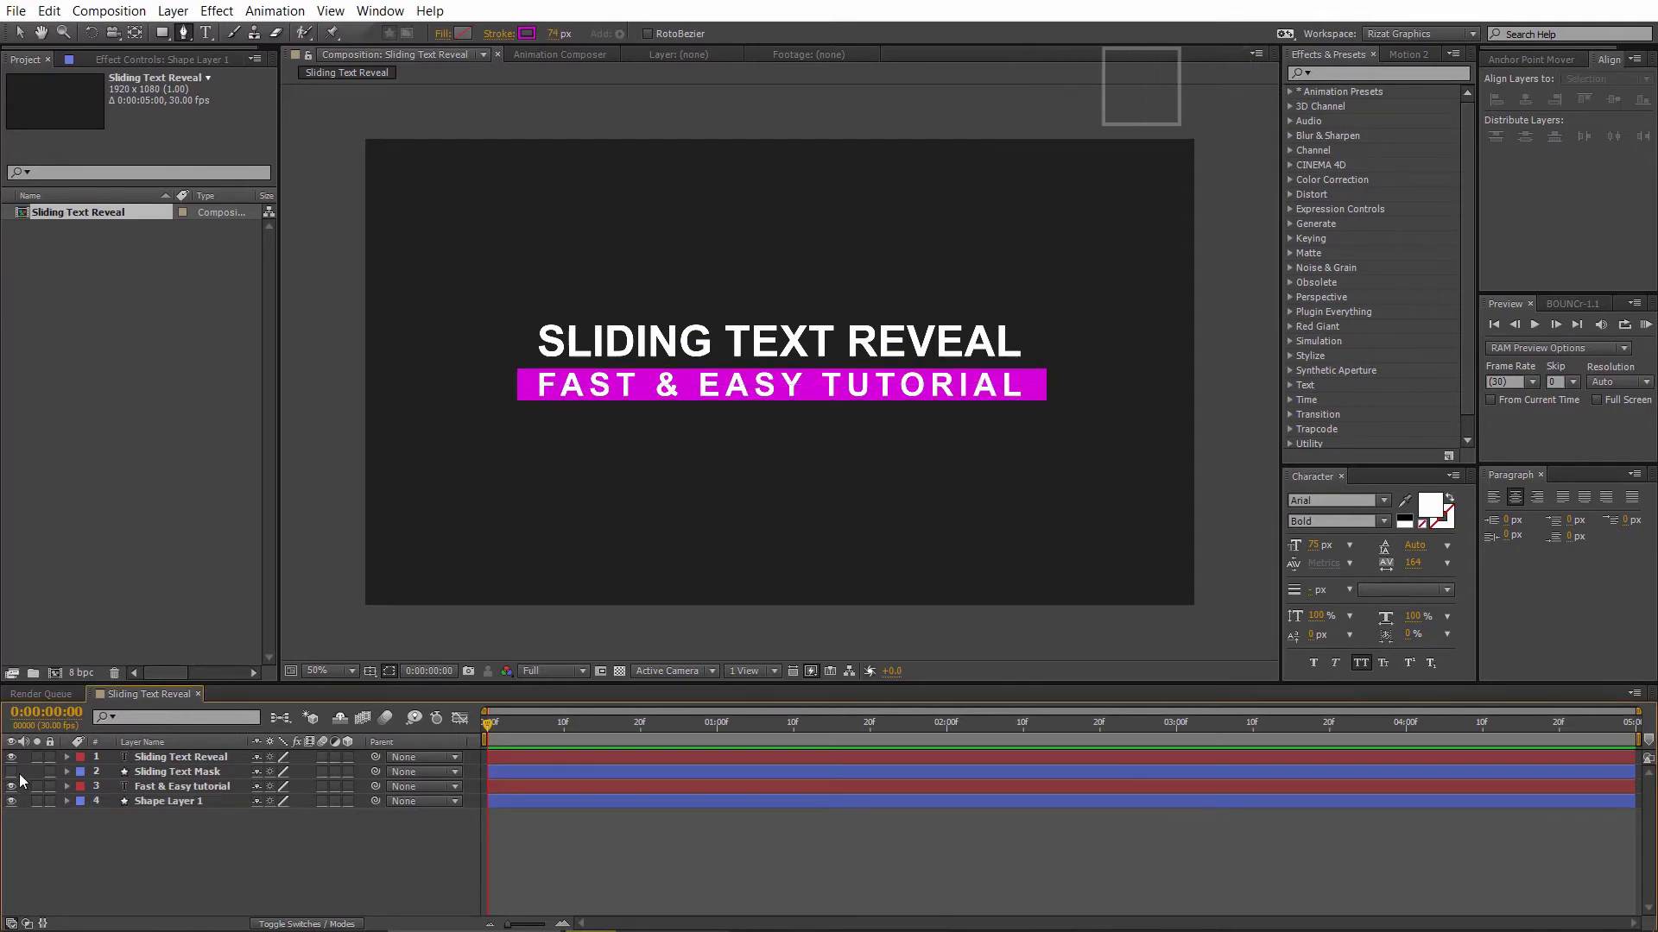
left_click(12, 773)
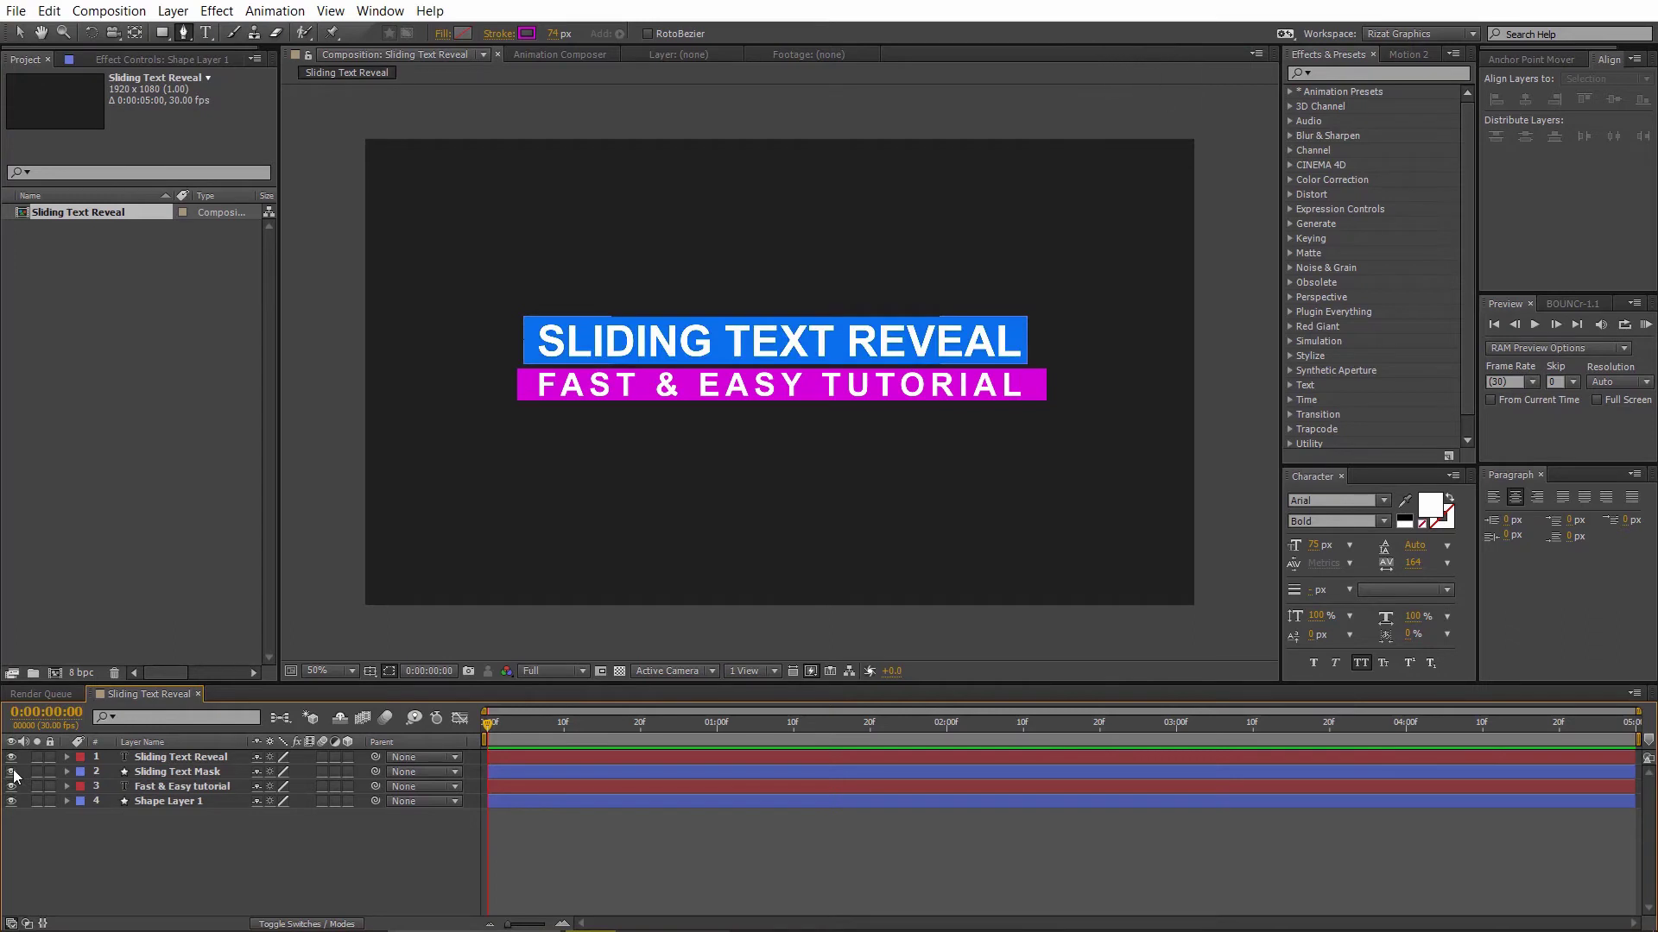
left_click(12, 771)
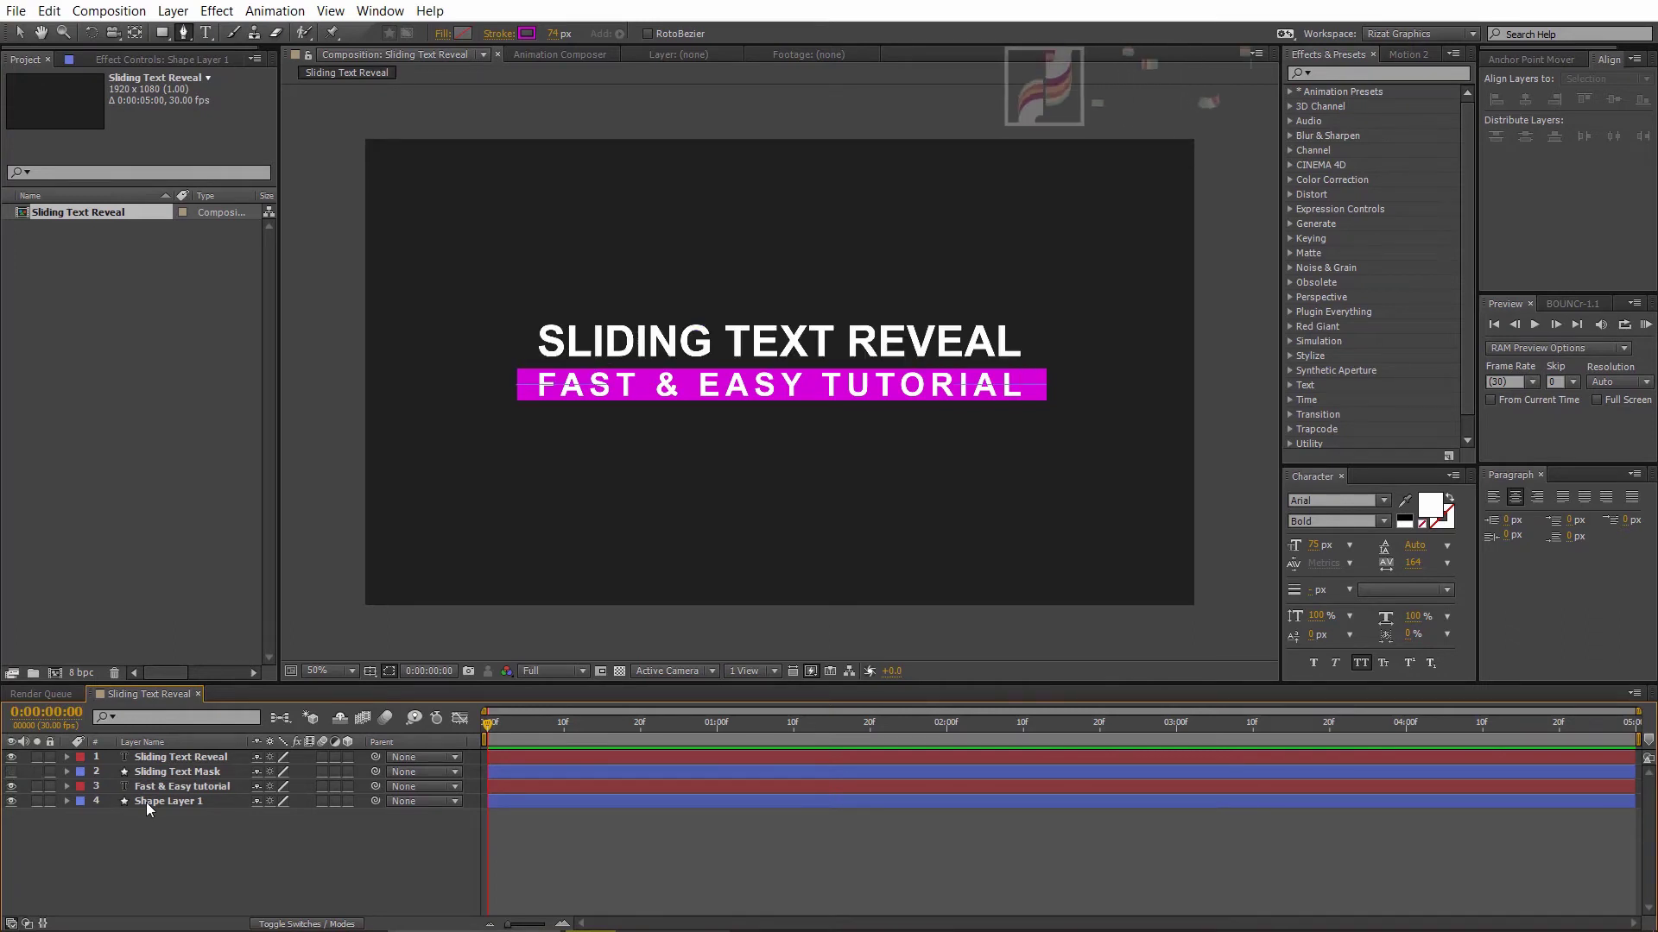
left_click(149, 803)
left_click(19, 33)
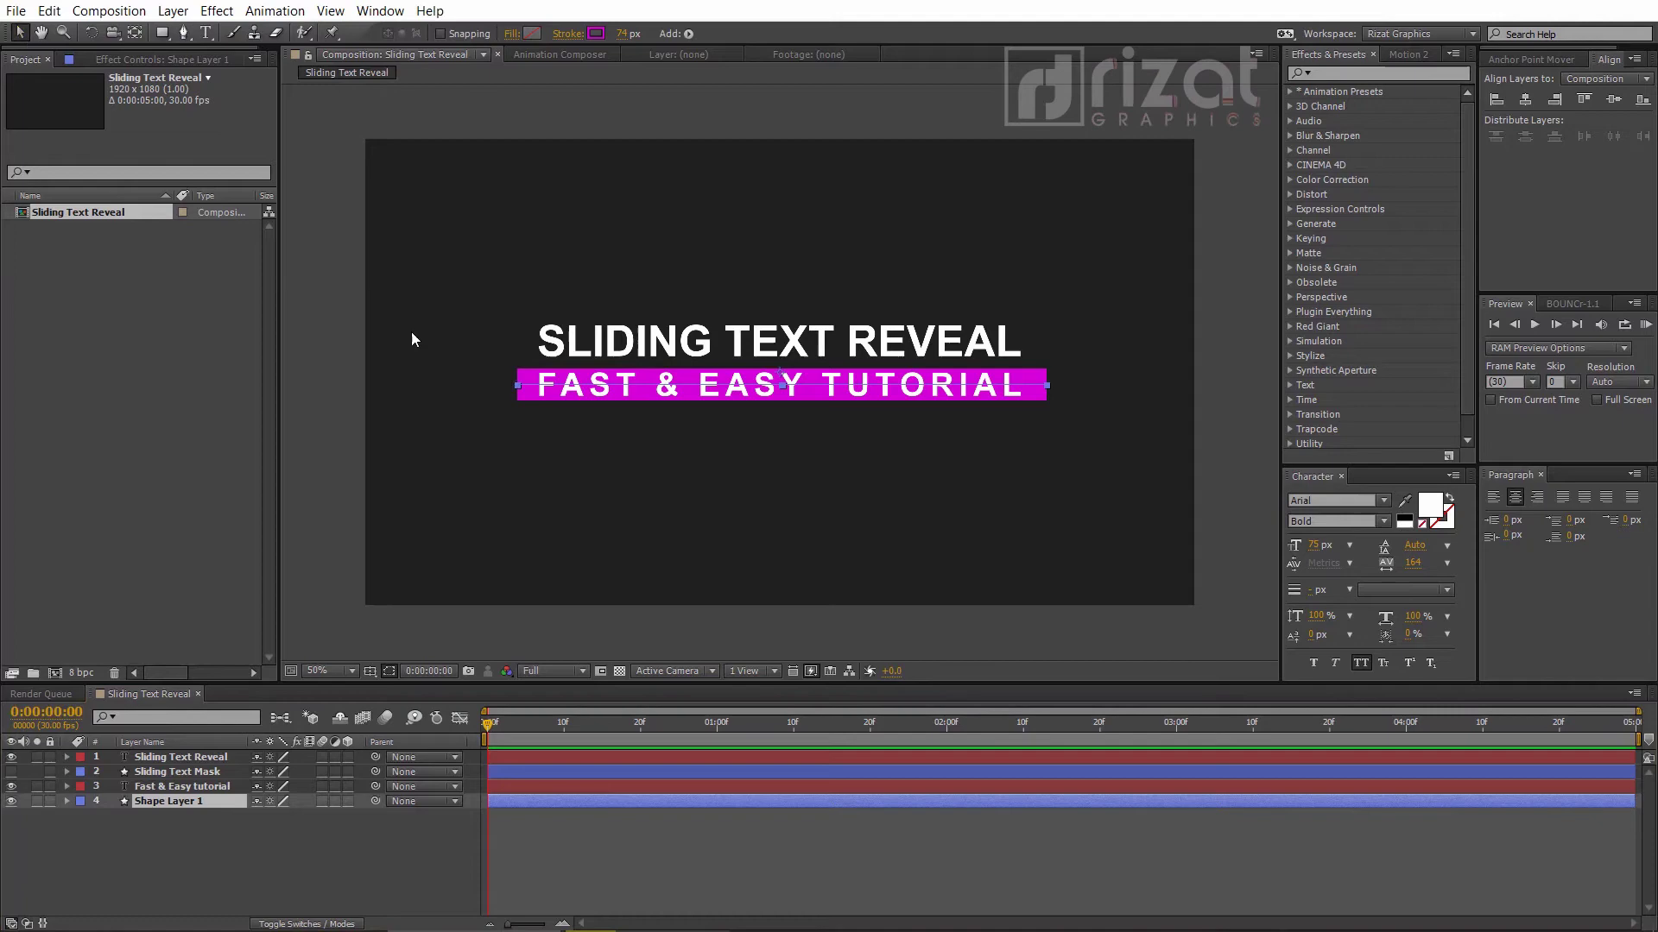
mouse_move(780, 386)
left_mouse_down()
mouse_move(780, 407)
mouse_move(769, 370)
mouse_move(812, 388)
mouse_move(782, 416)
mouse_move(792, 376)
mouse_move(807, 404)
left_mouse_up()
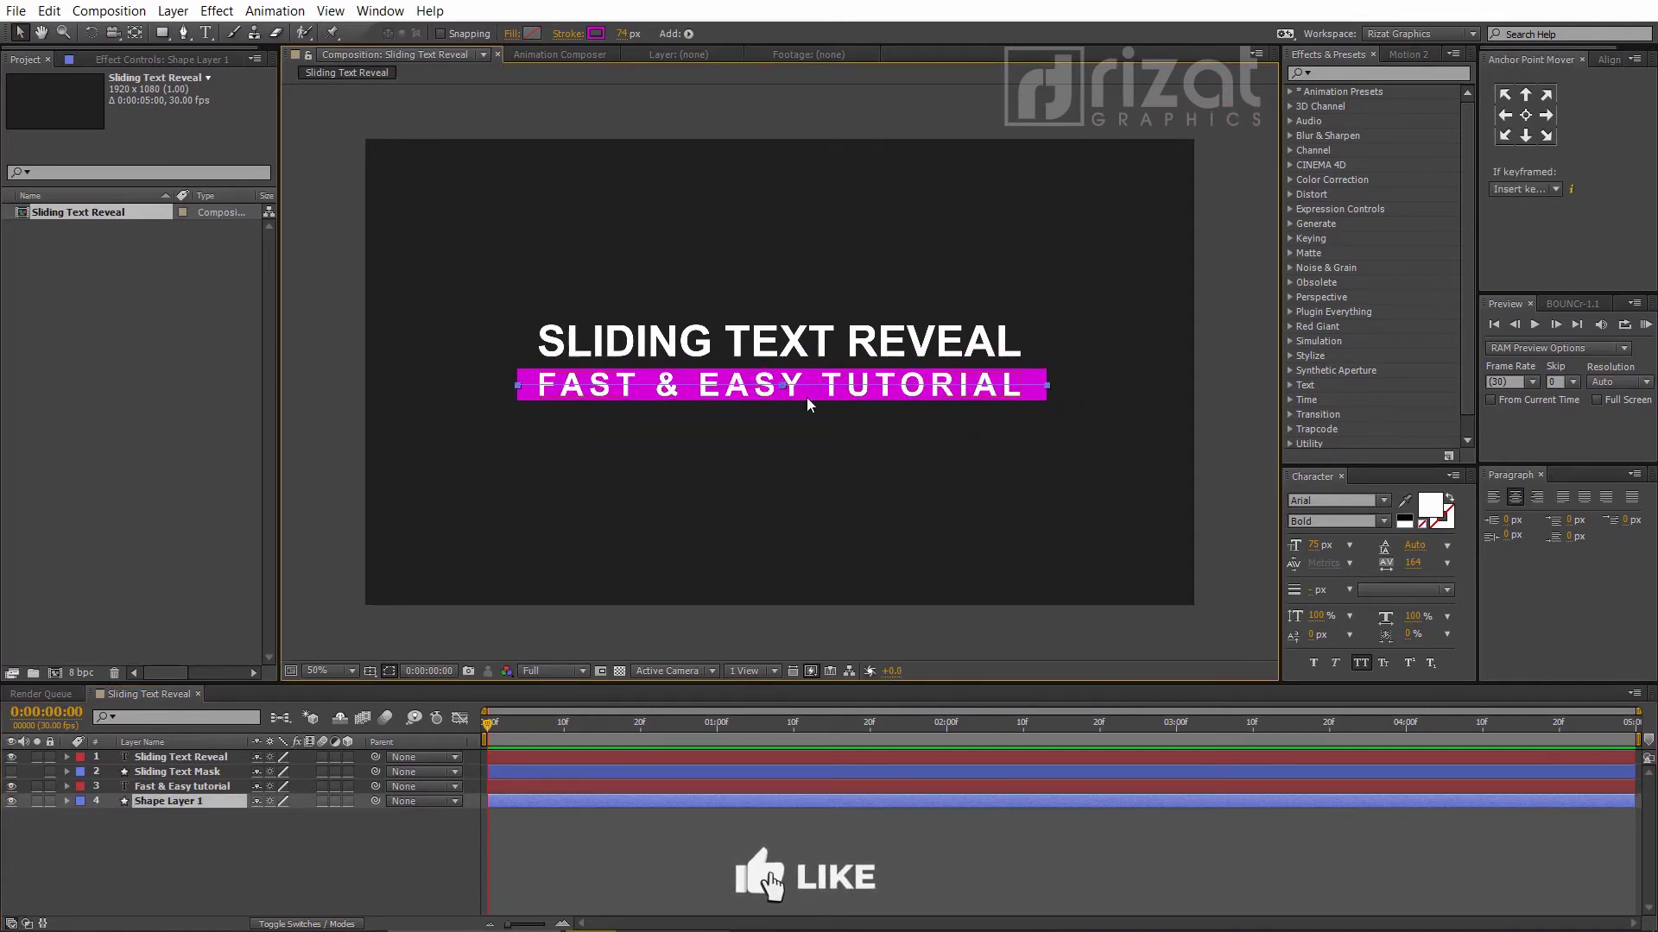
left_click_drag(1048, 386, 1034, 391)
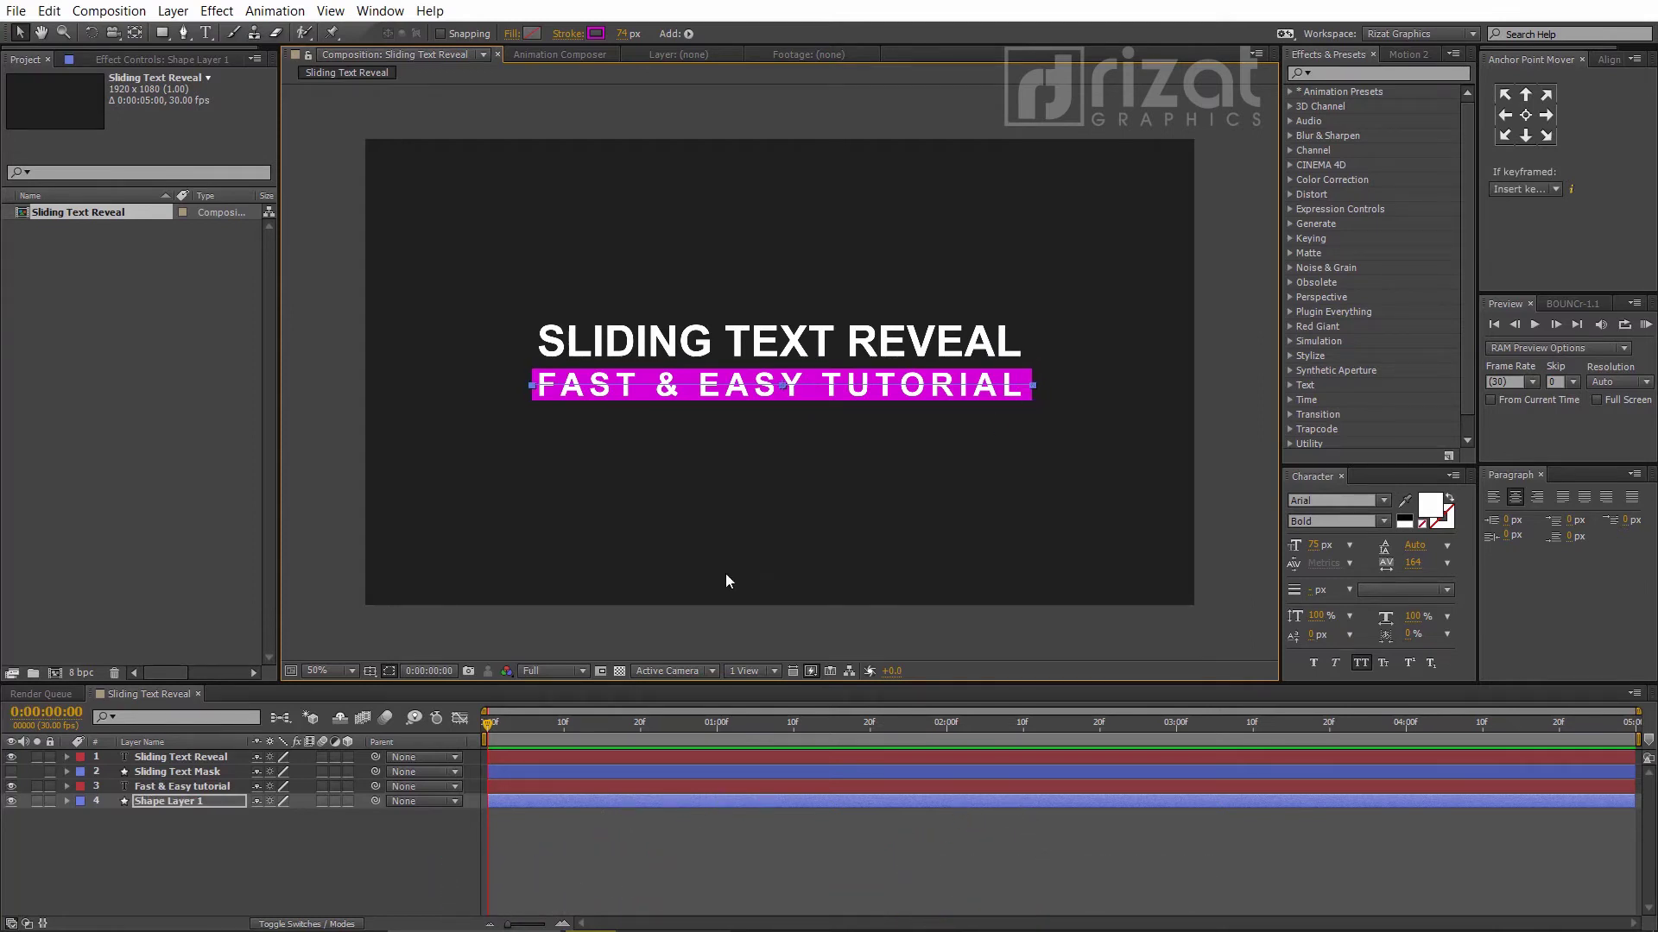
left_click(261, 843)
Step: Place each mask layer above its text layer and hide both masks
left_click(147, 771)
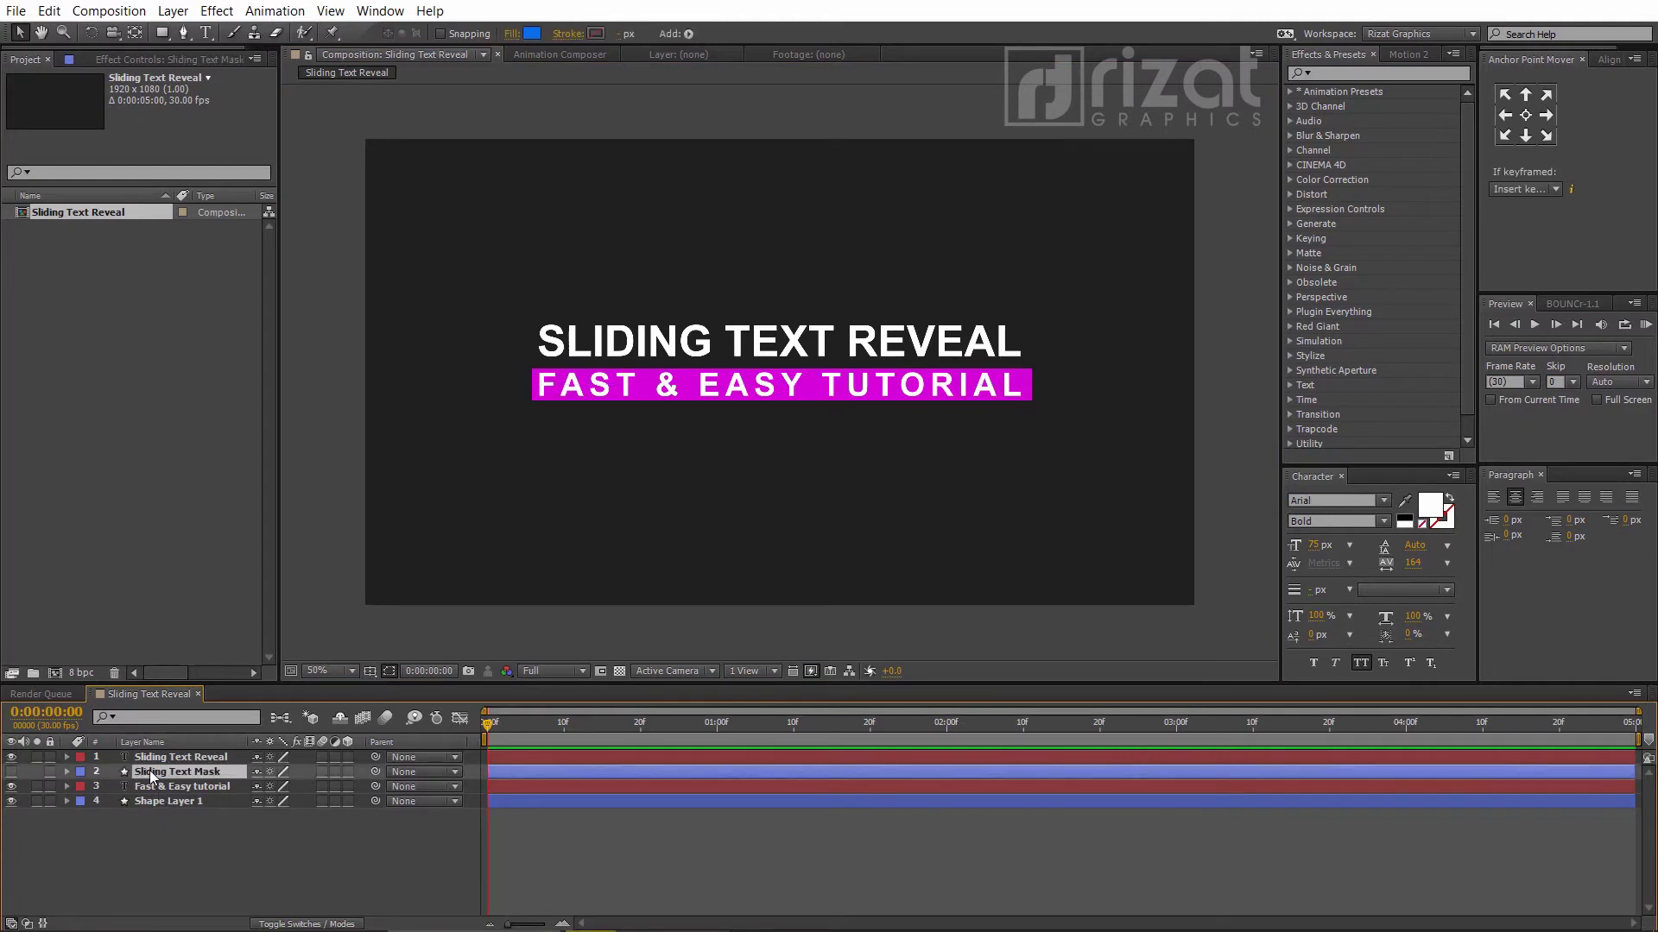
left_click(13, 772)
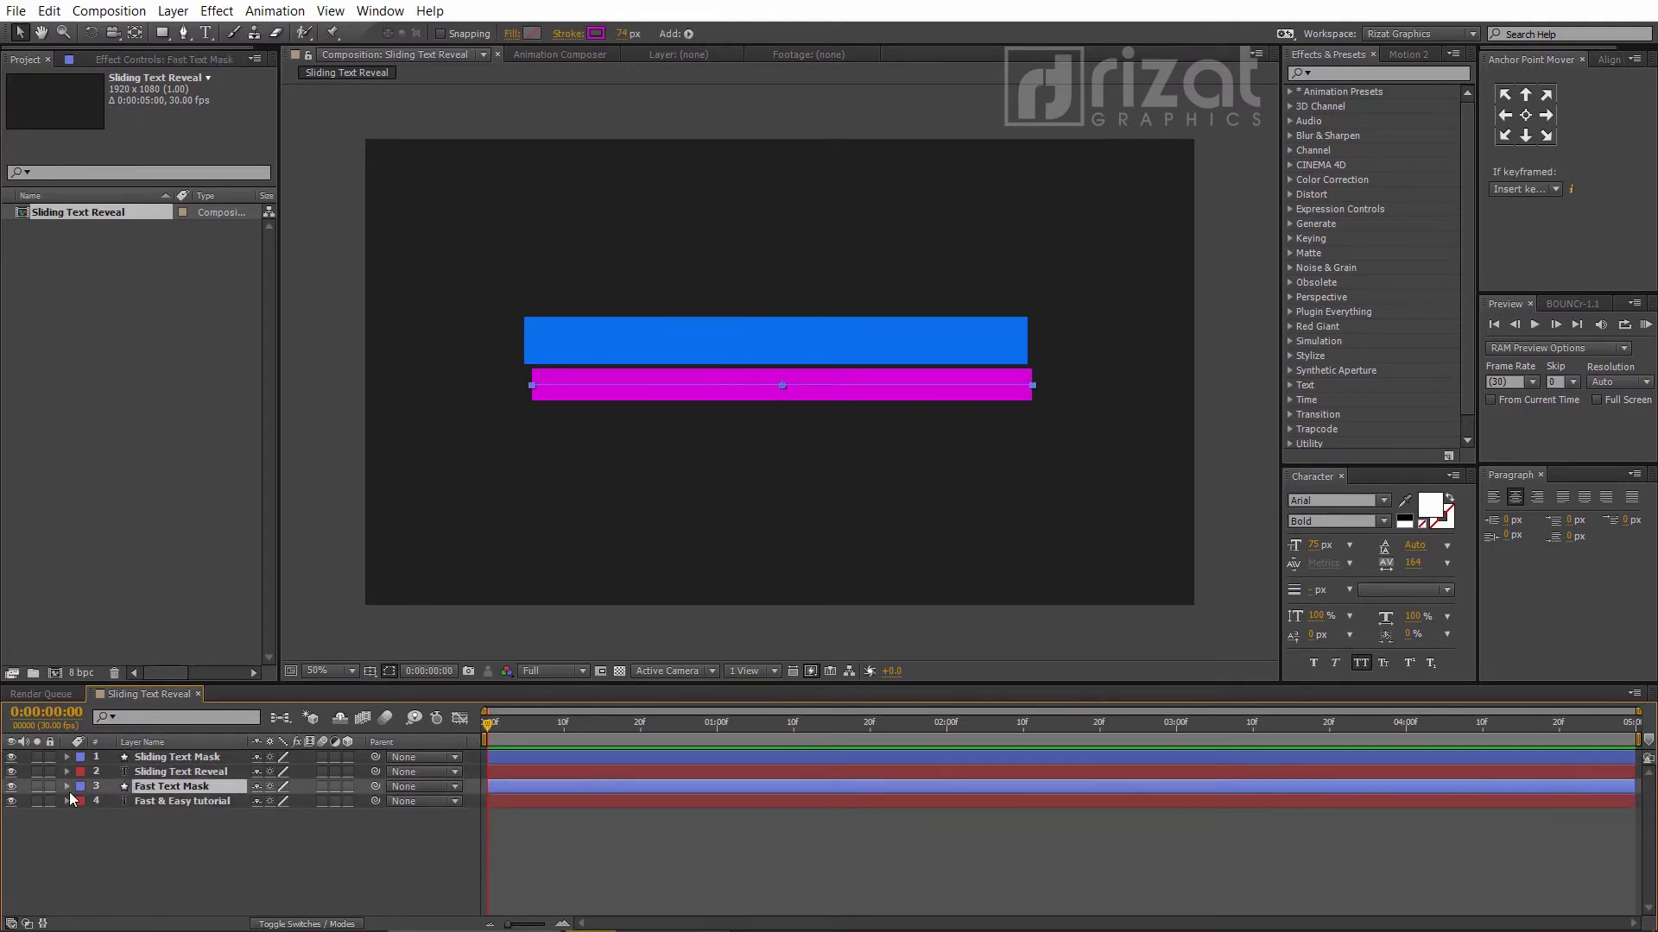
left_click(13, 786)
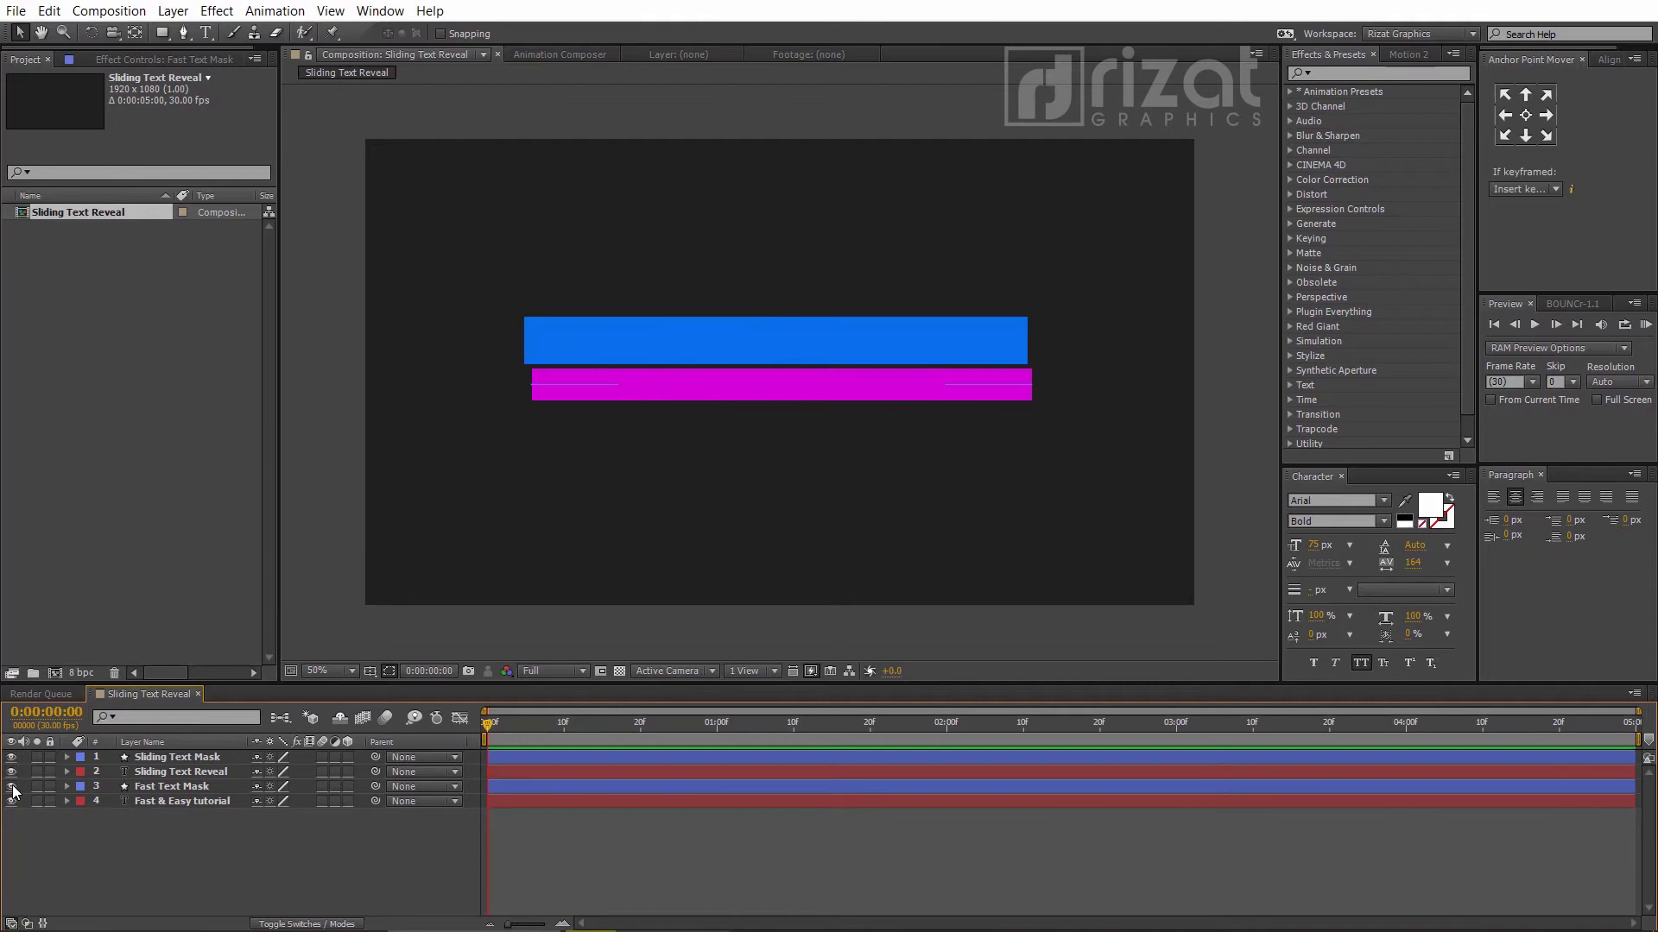
left_click(12, 786)
left_click(11, 758)
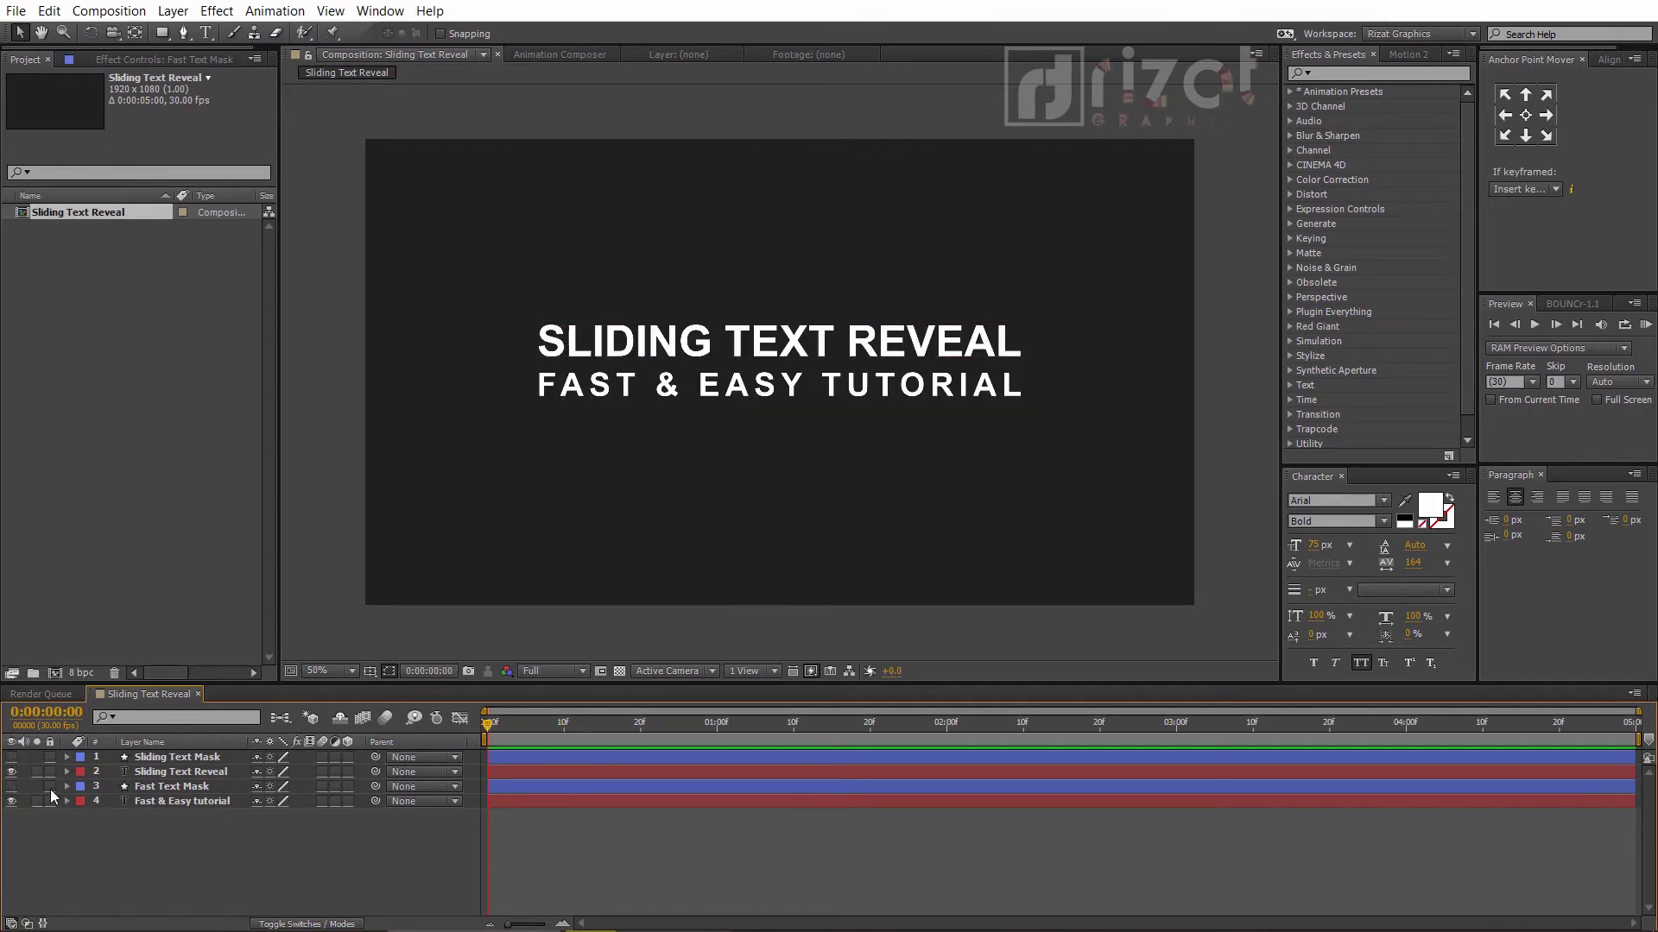
Step: Keyframe the title's Position at 1:00 and start it below the frame at 0:00
left_click(168, 772)
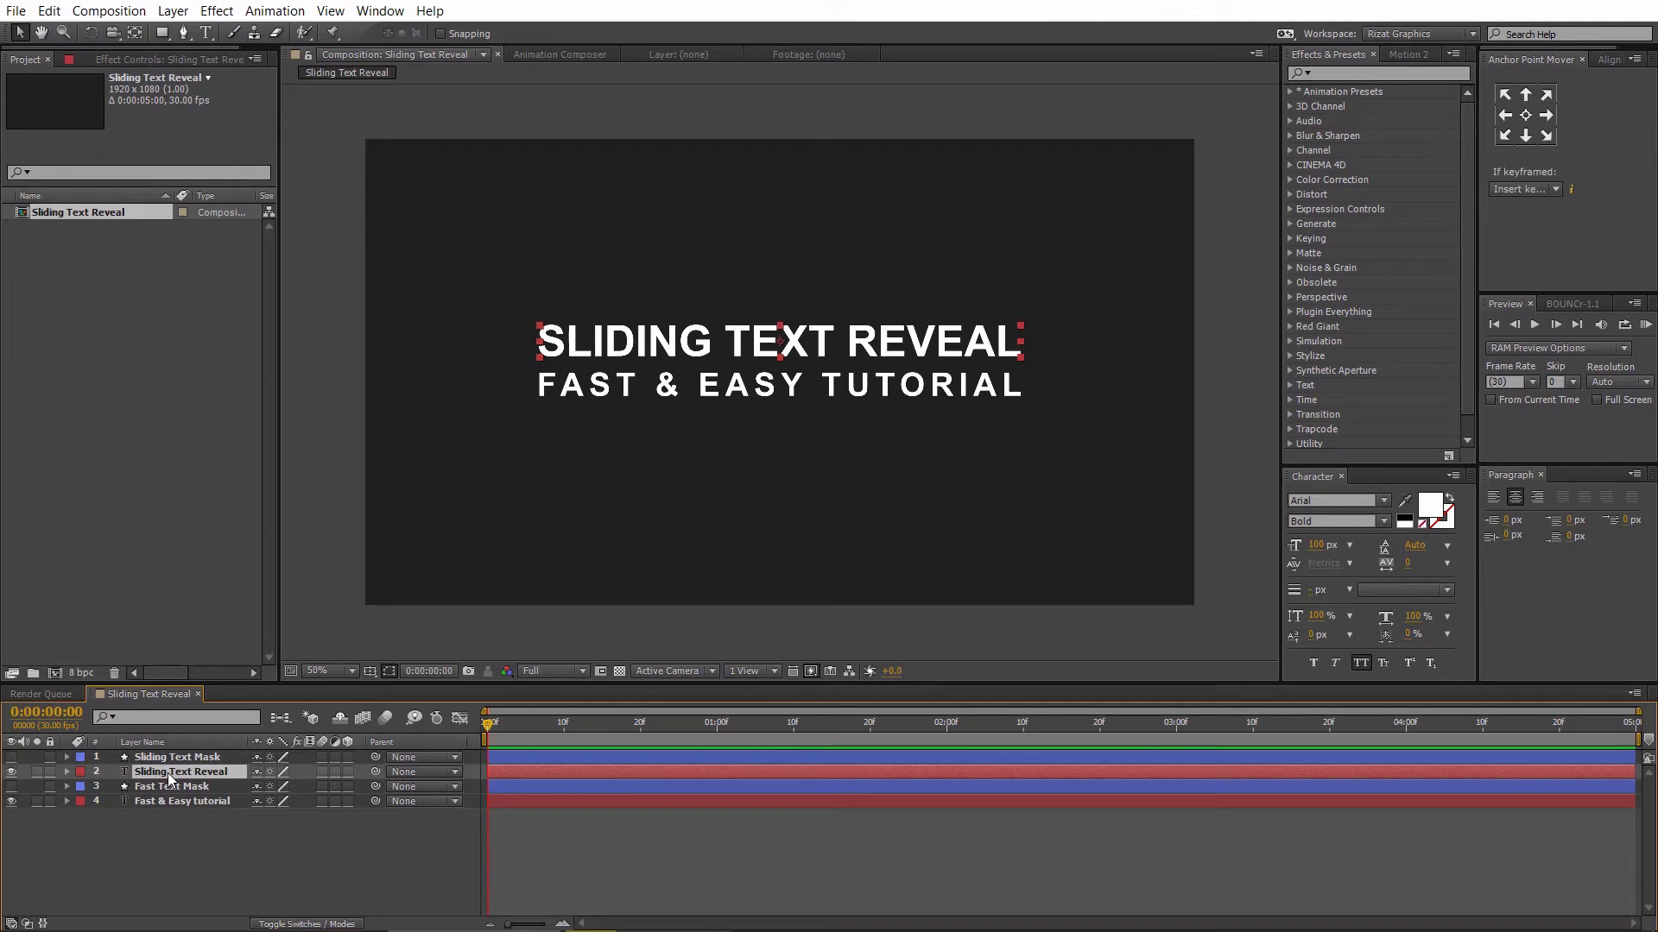
key("p")
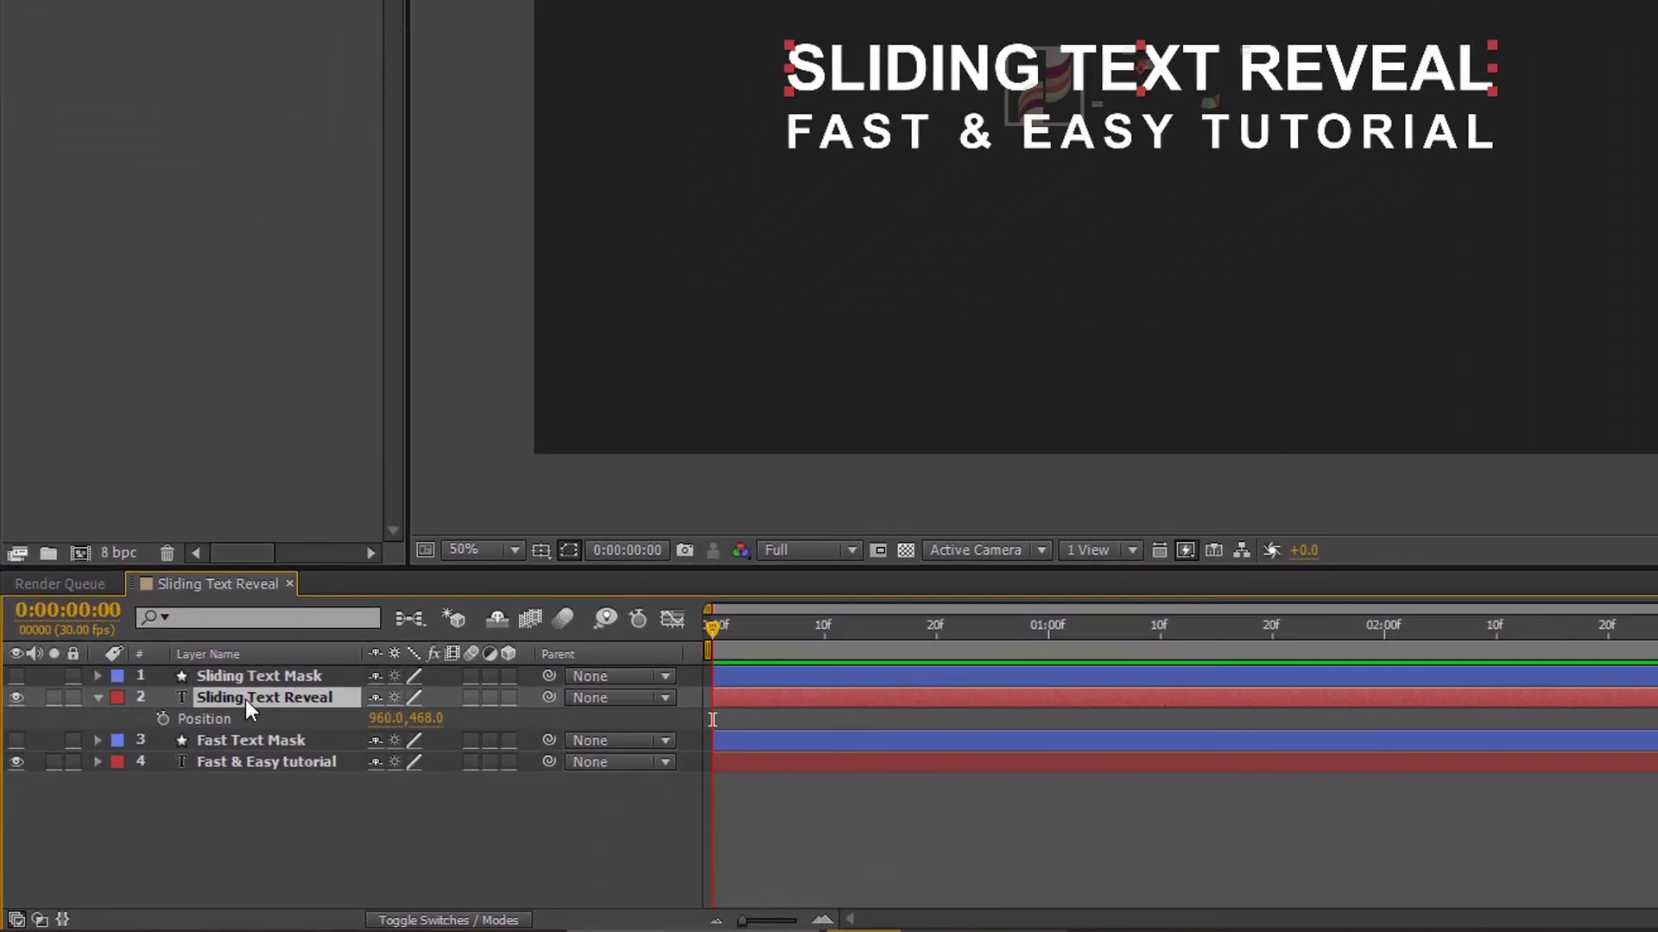
left_click(161, 718)
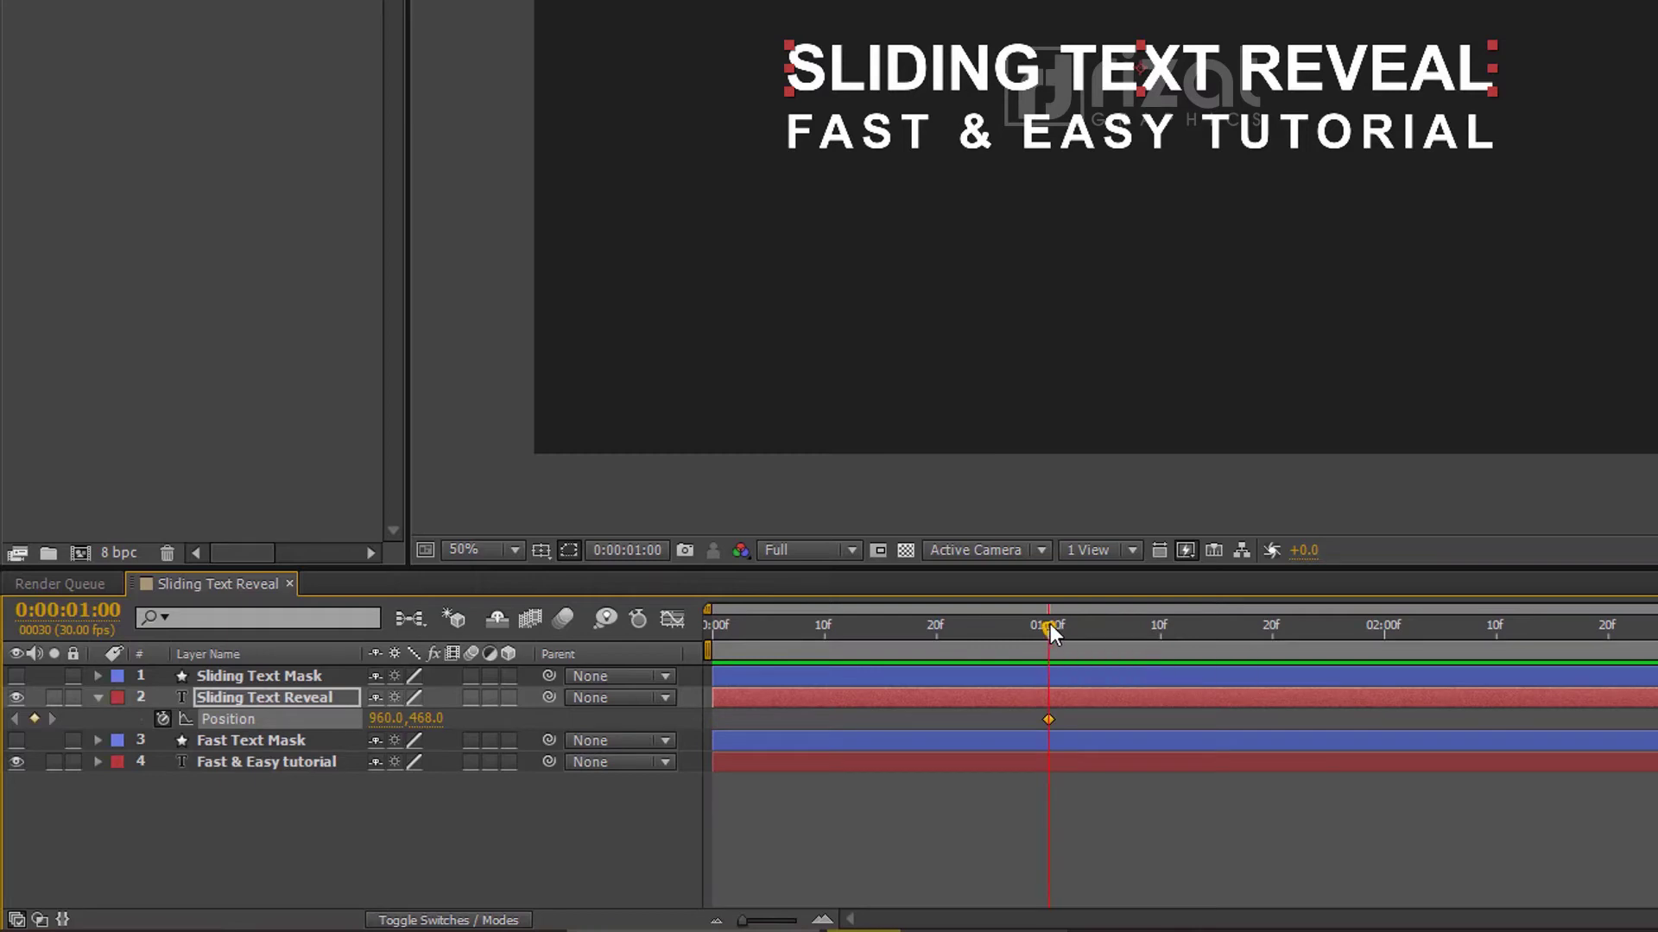
left_click_drag(1050, 623, 802, 624)
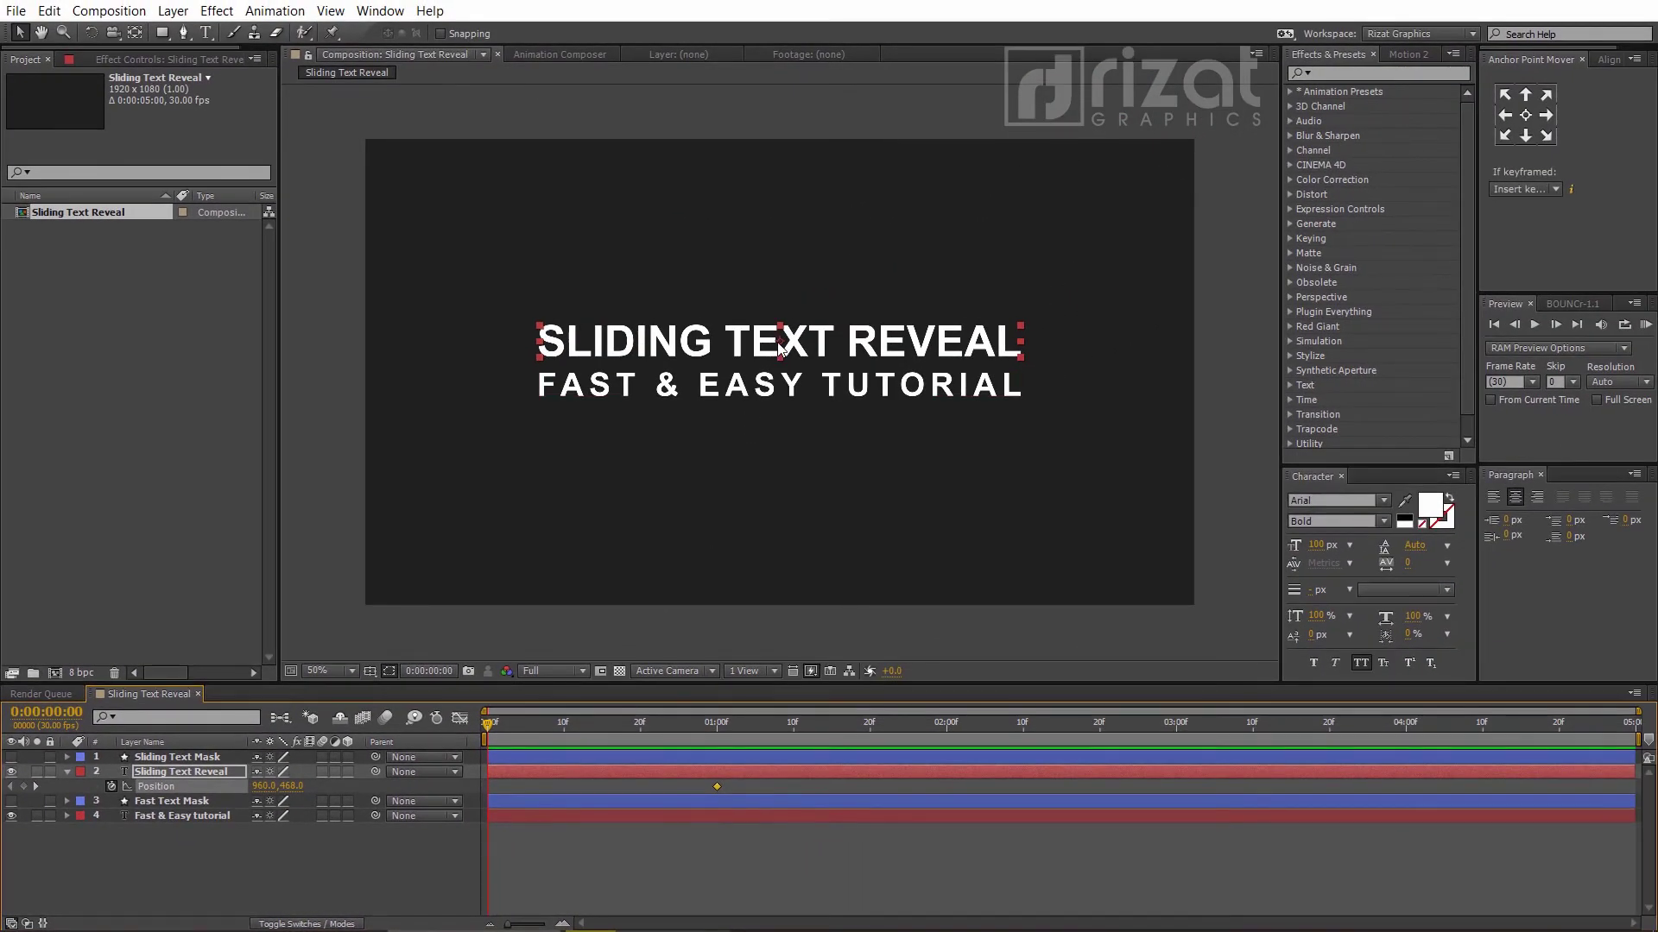
left_click_drag(780, 346, 953, 648)
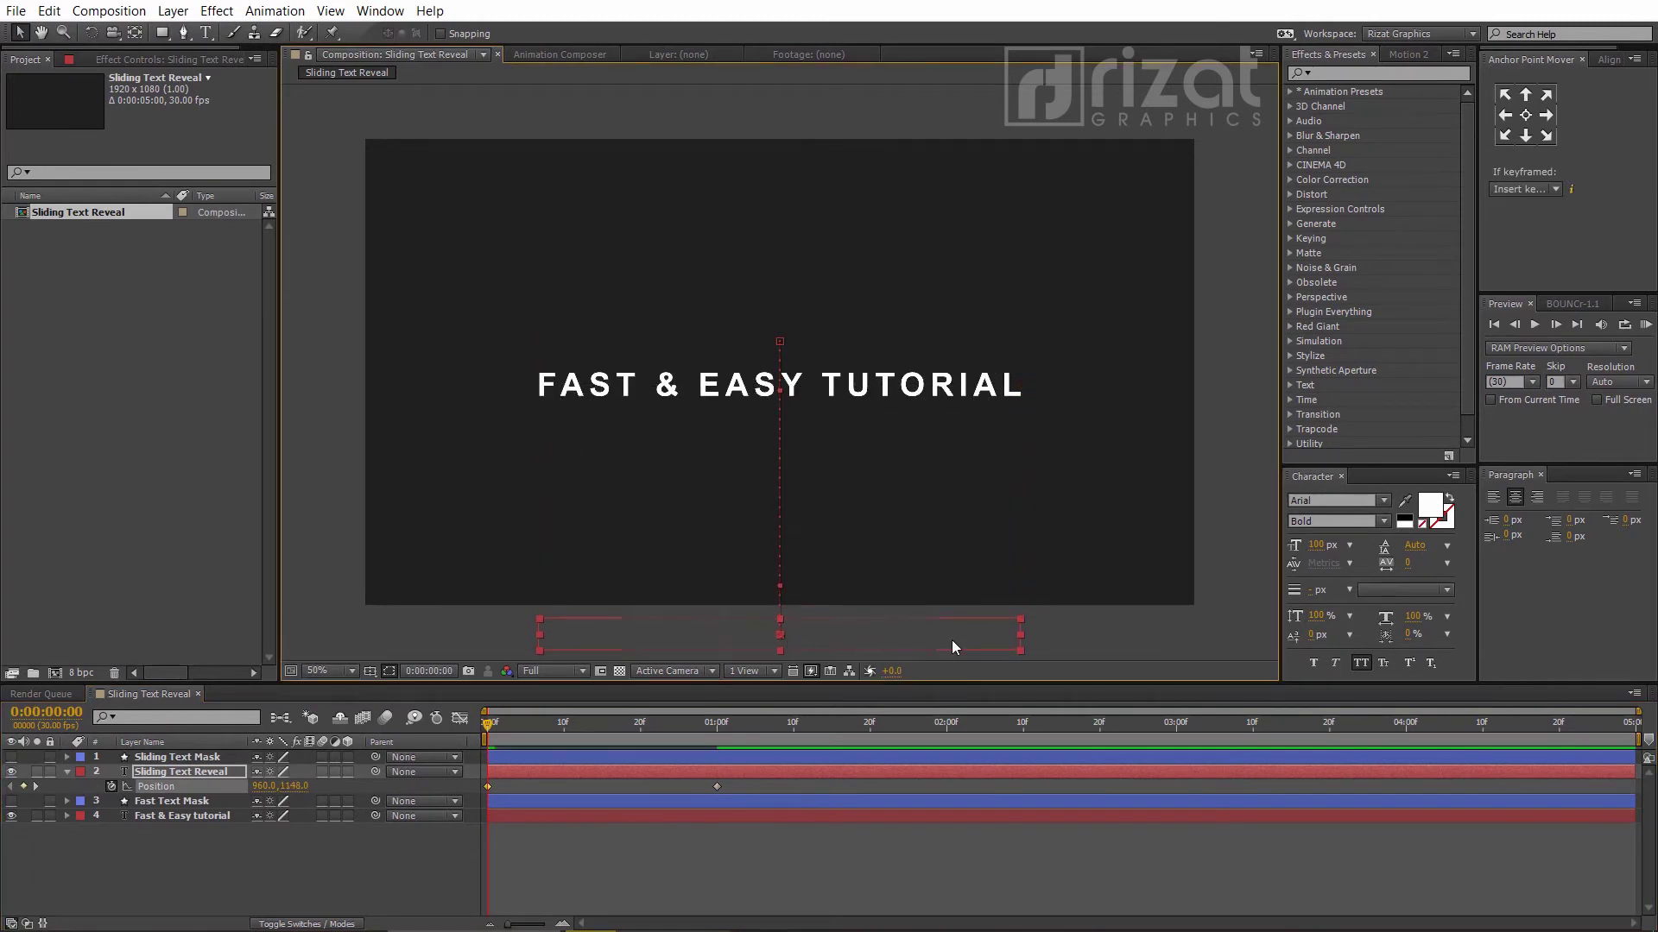
Step: Preview the title sliding up into place from the beginning
left_click(1646, 326)
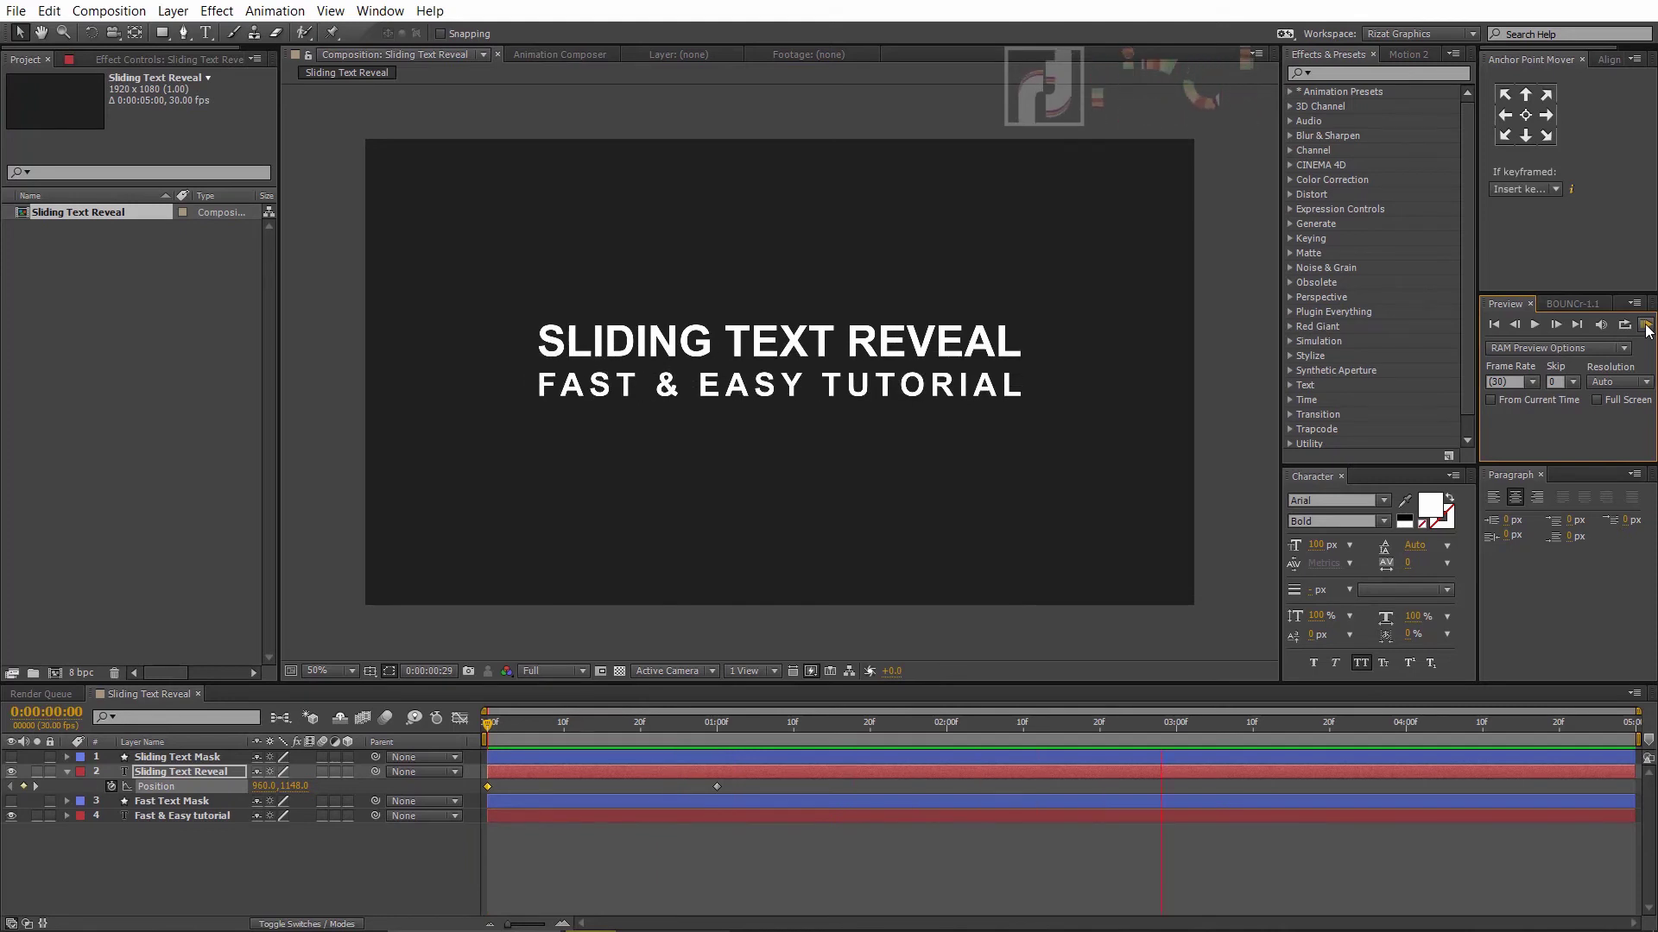
key("space")
left_click_drag(553, 741, 457, 736)
key("KP_0")
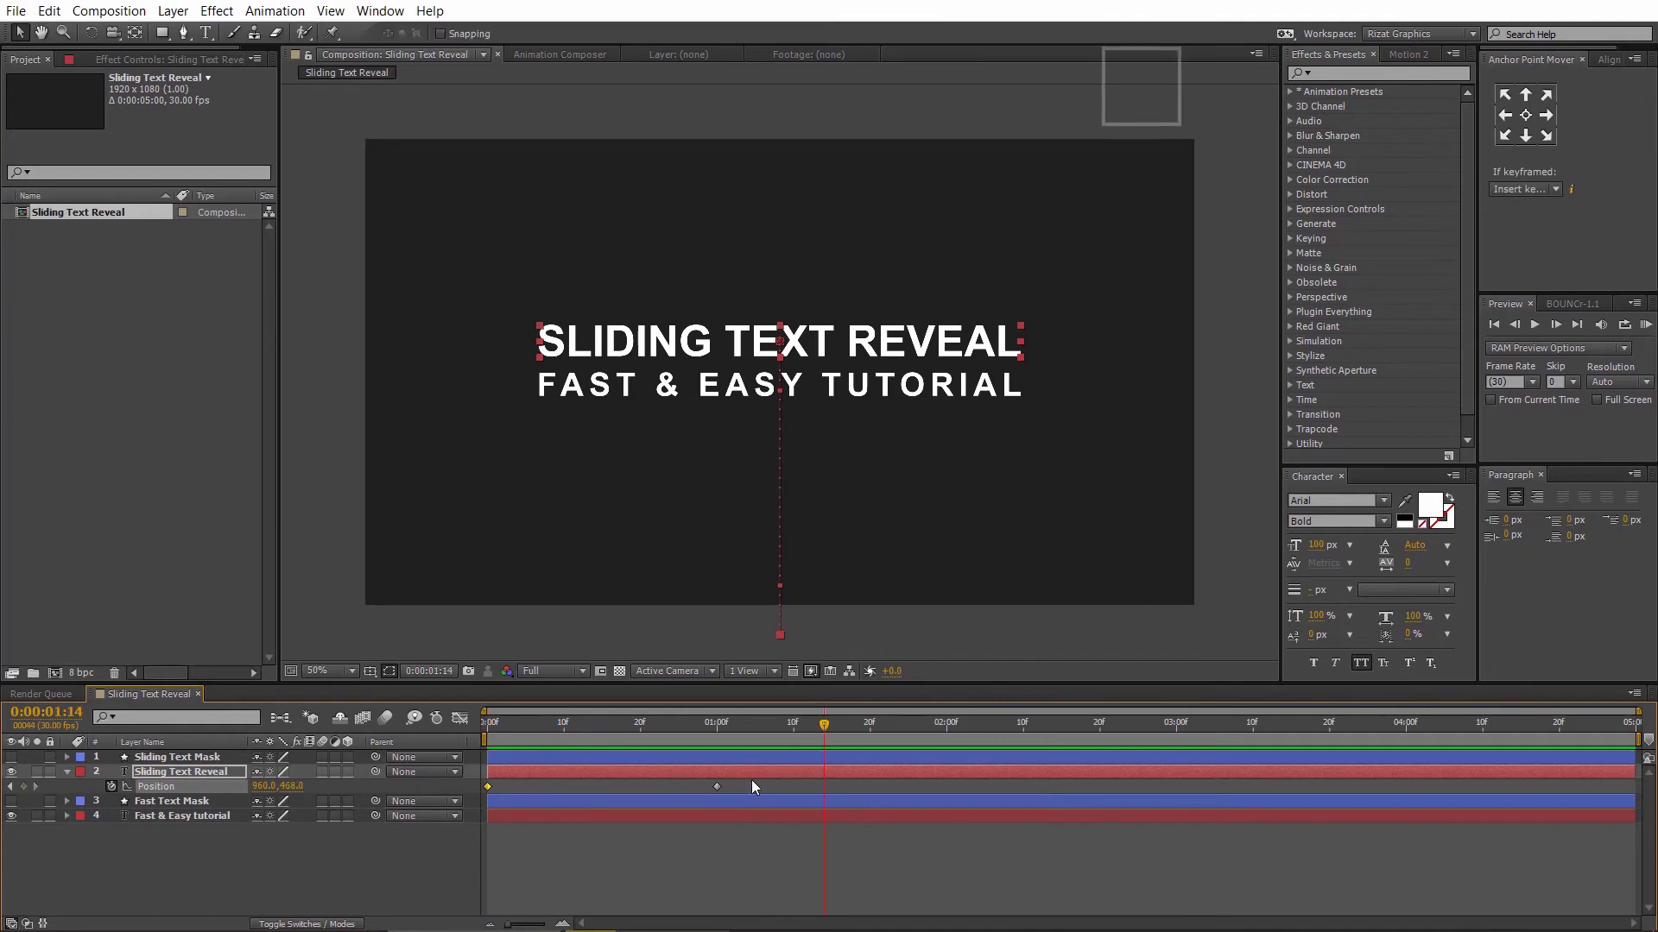
Step: Apply Easy Ease to both of the title's Position keyframes
left_click_drag(751, 779, 479, 793)
right_click(487, 786)
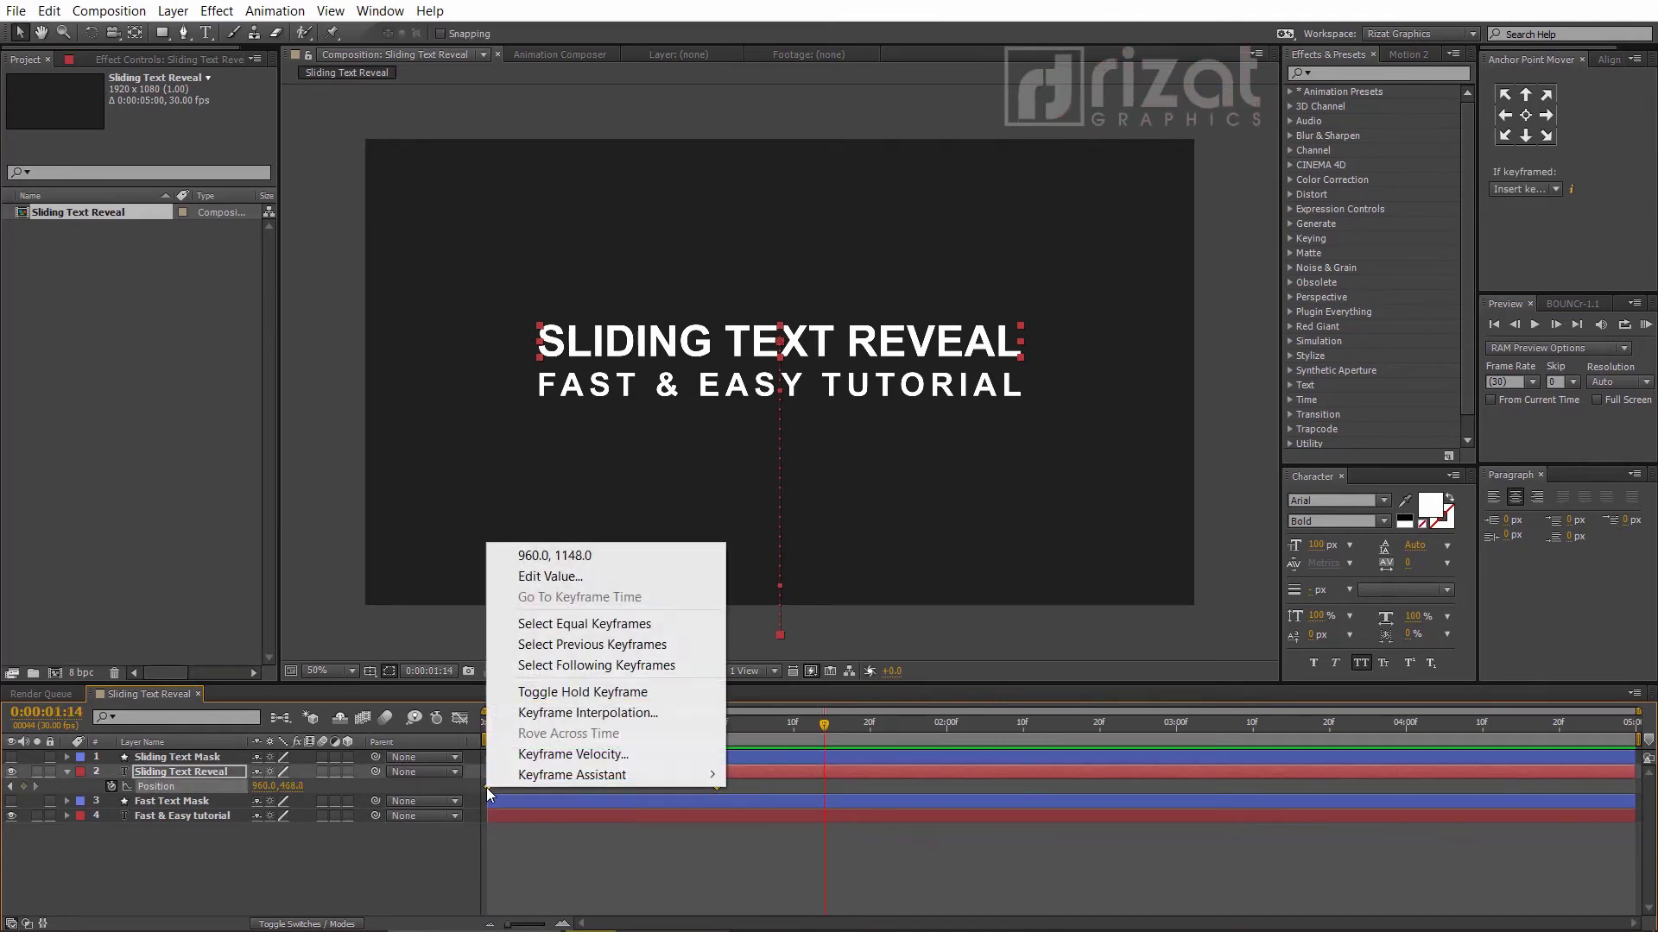
mouse_move(498, 780)
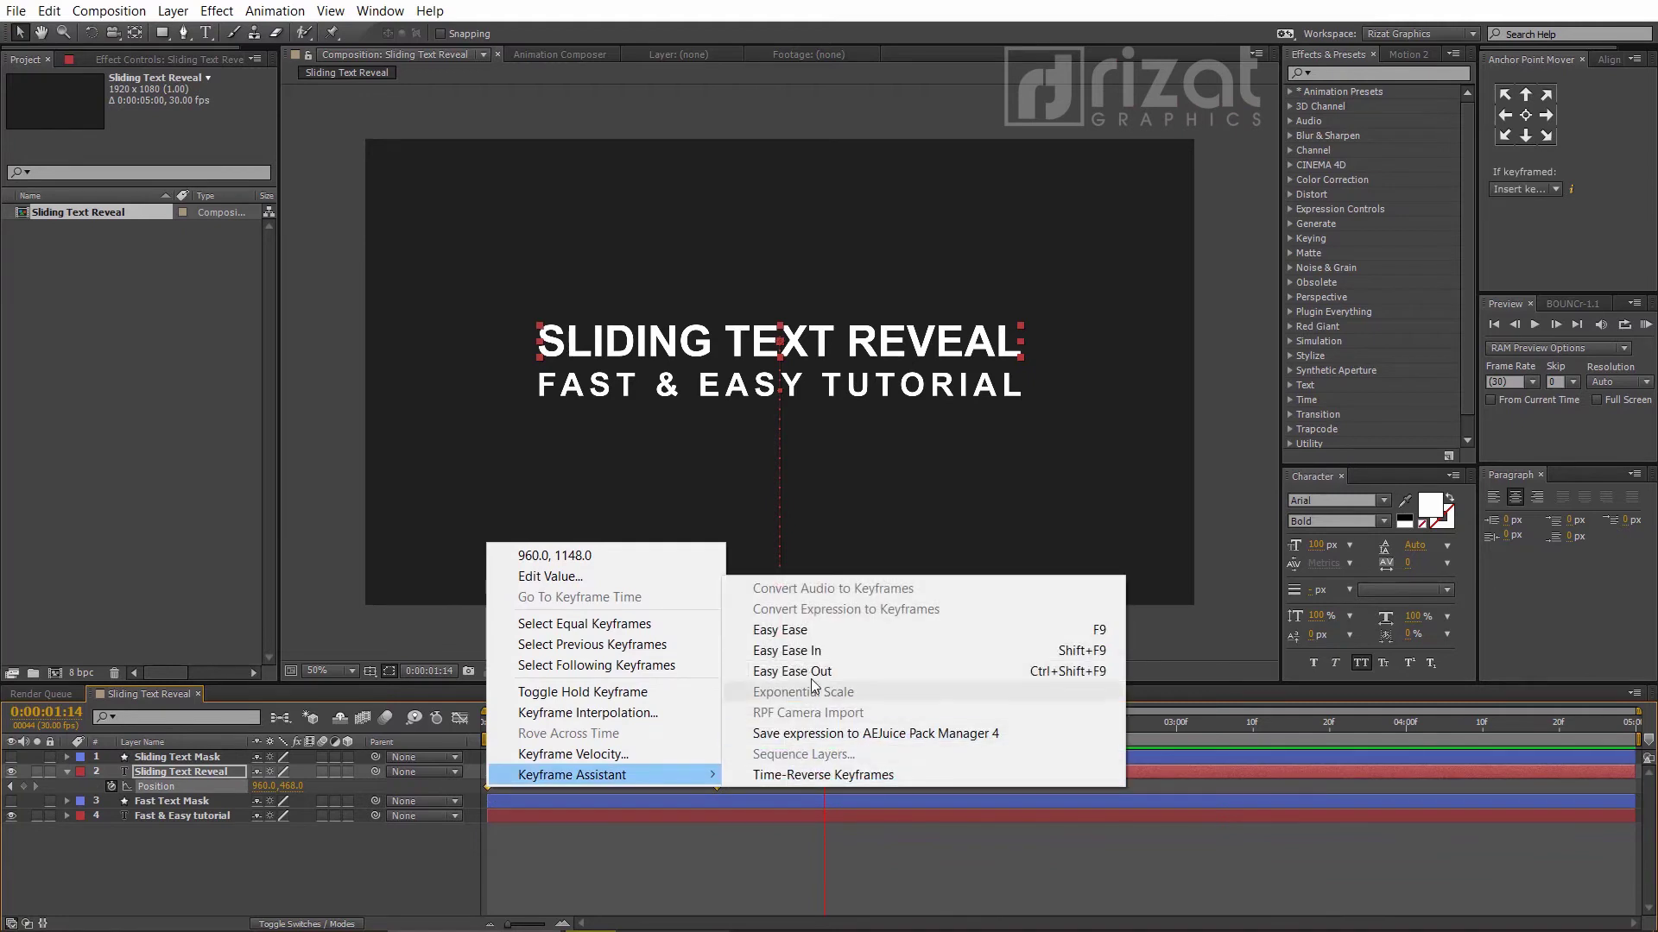
left_click(774, 637)
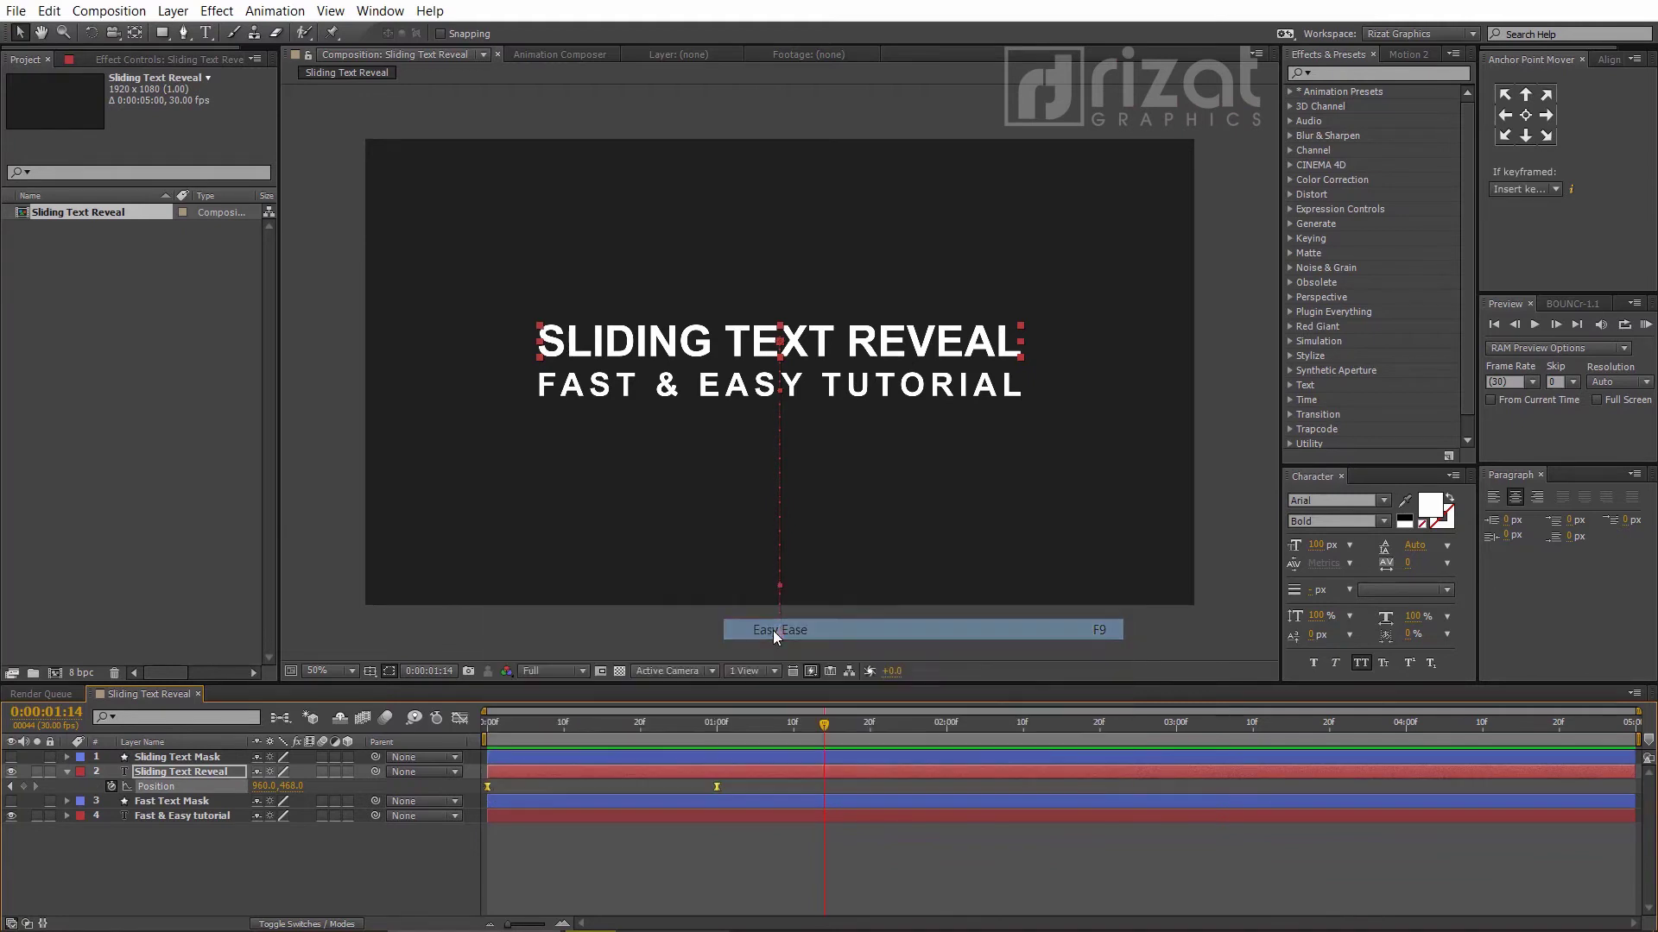
left_click(798, 842)
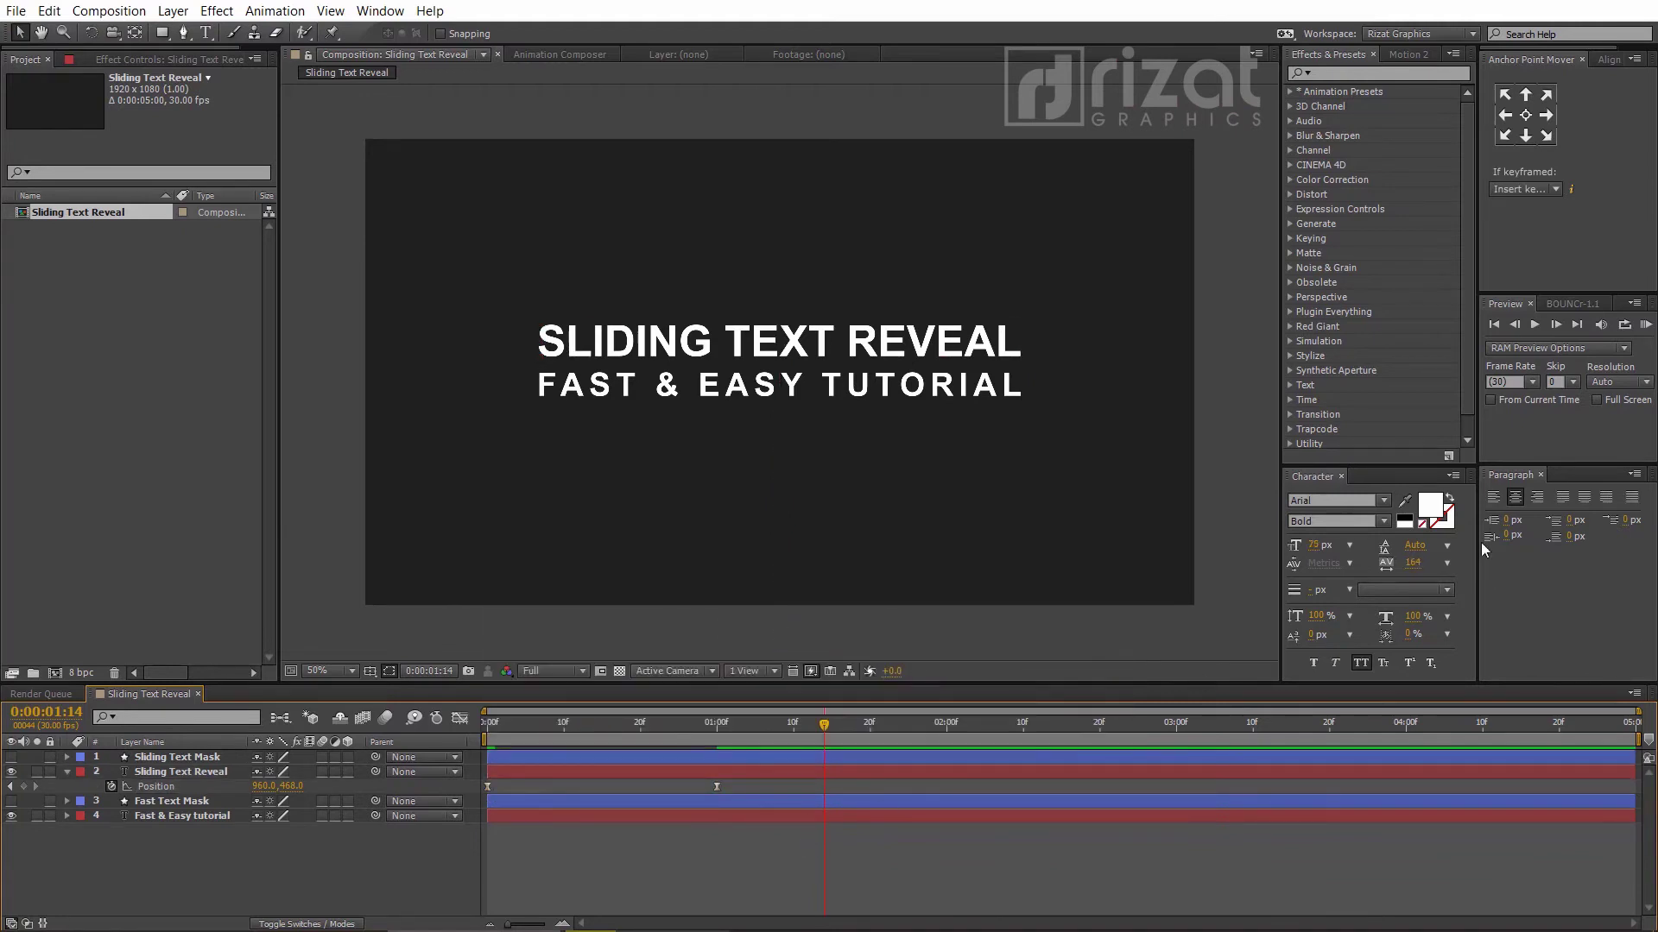
Step: Drag the title's Position influence to 100% in the Graph Editor for a fast-in, slow-settle curve
left_click(1646, 326)
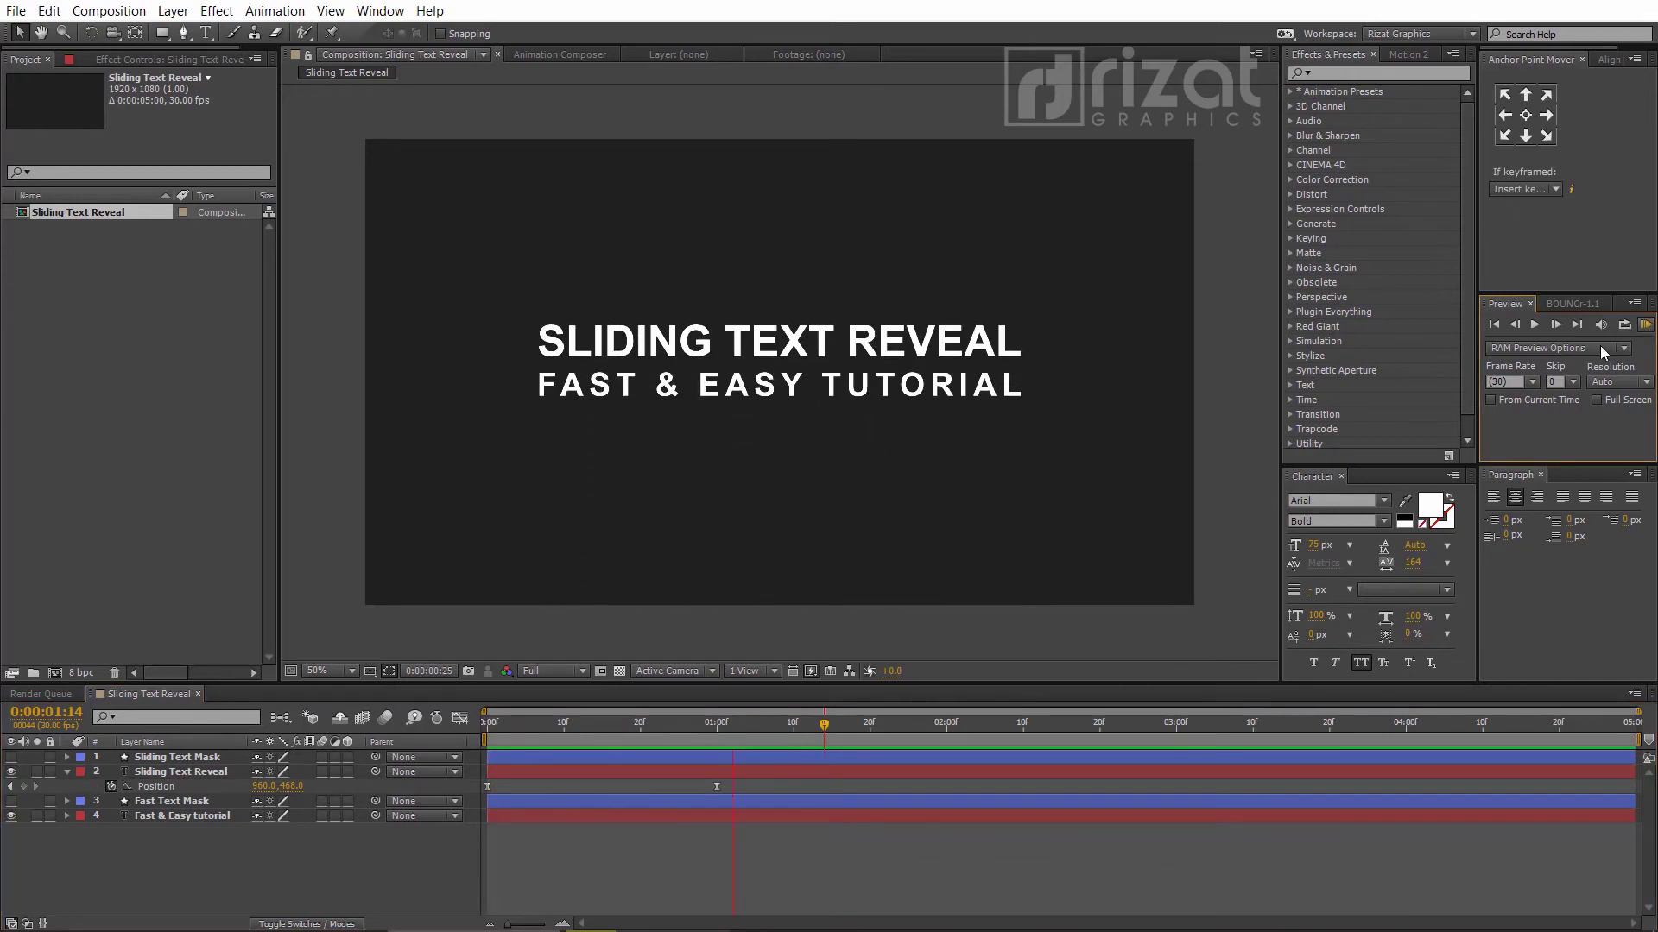
left_click_drag(737, 781, 478, 791)
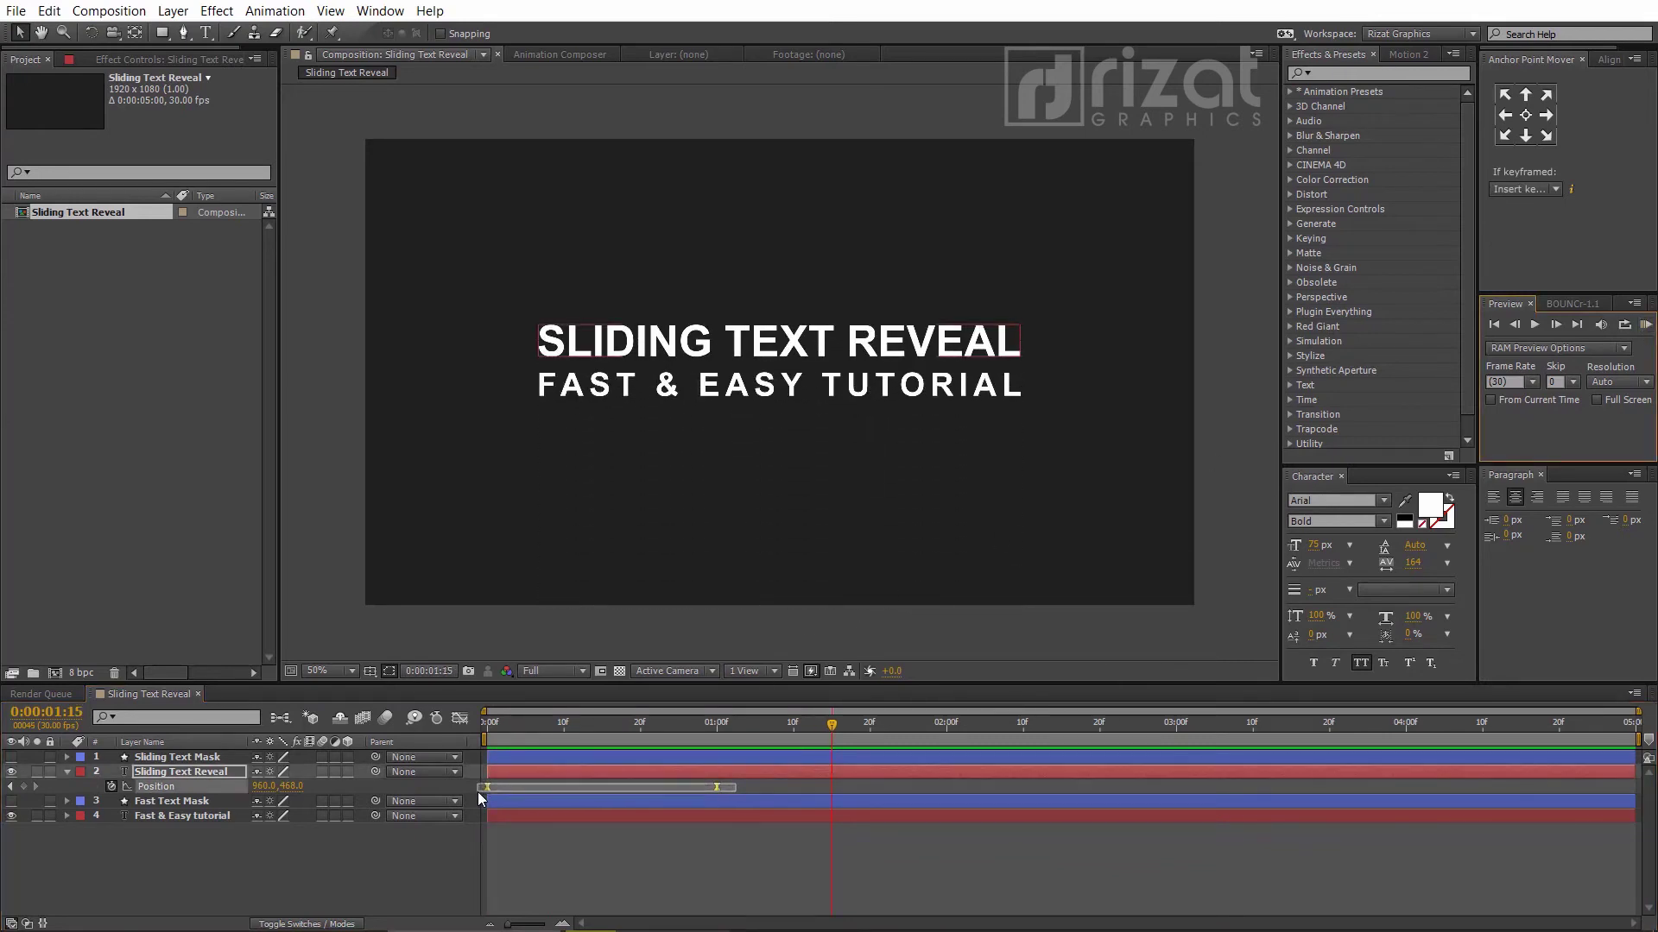
left_click(460, 718)
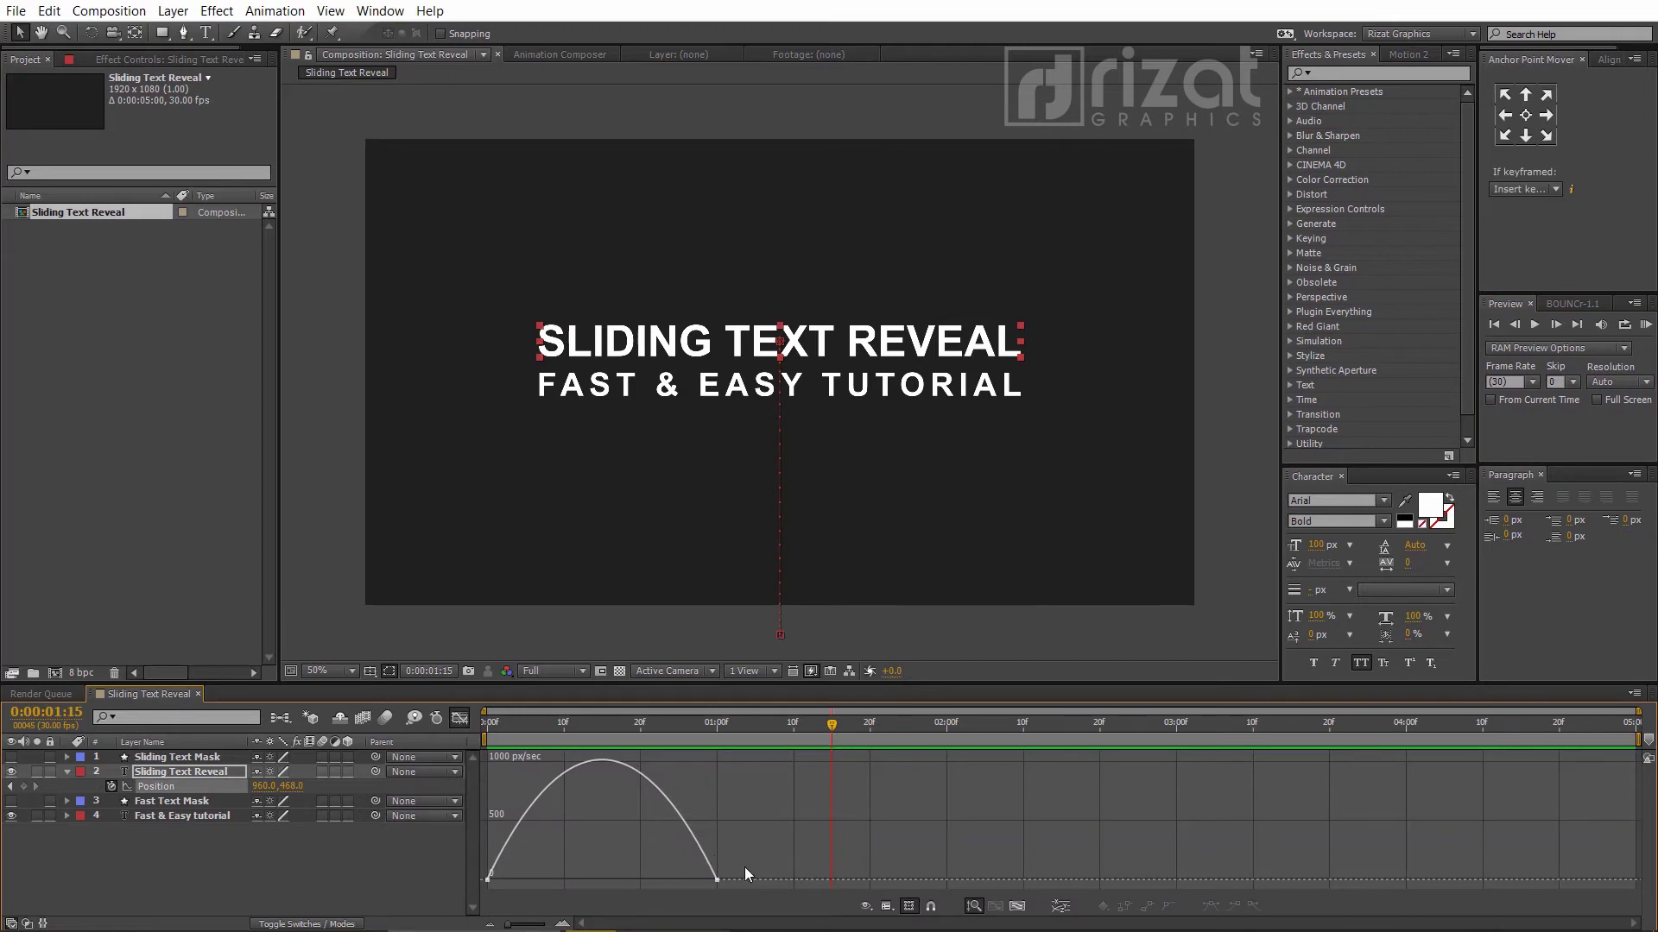
left_click_drag(744, 867, 576, 883)
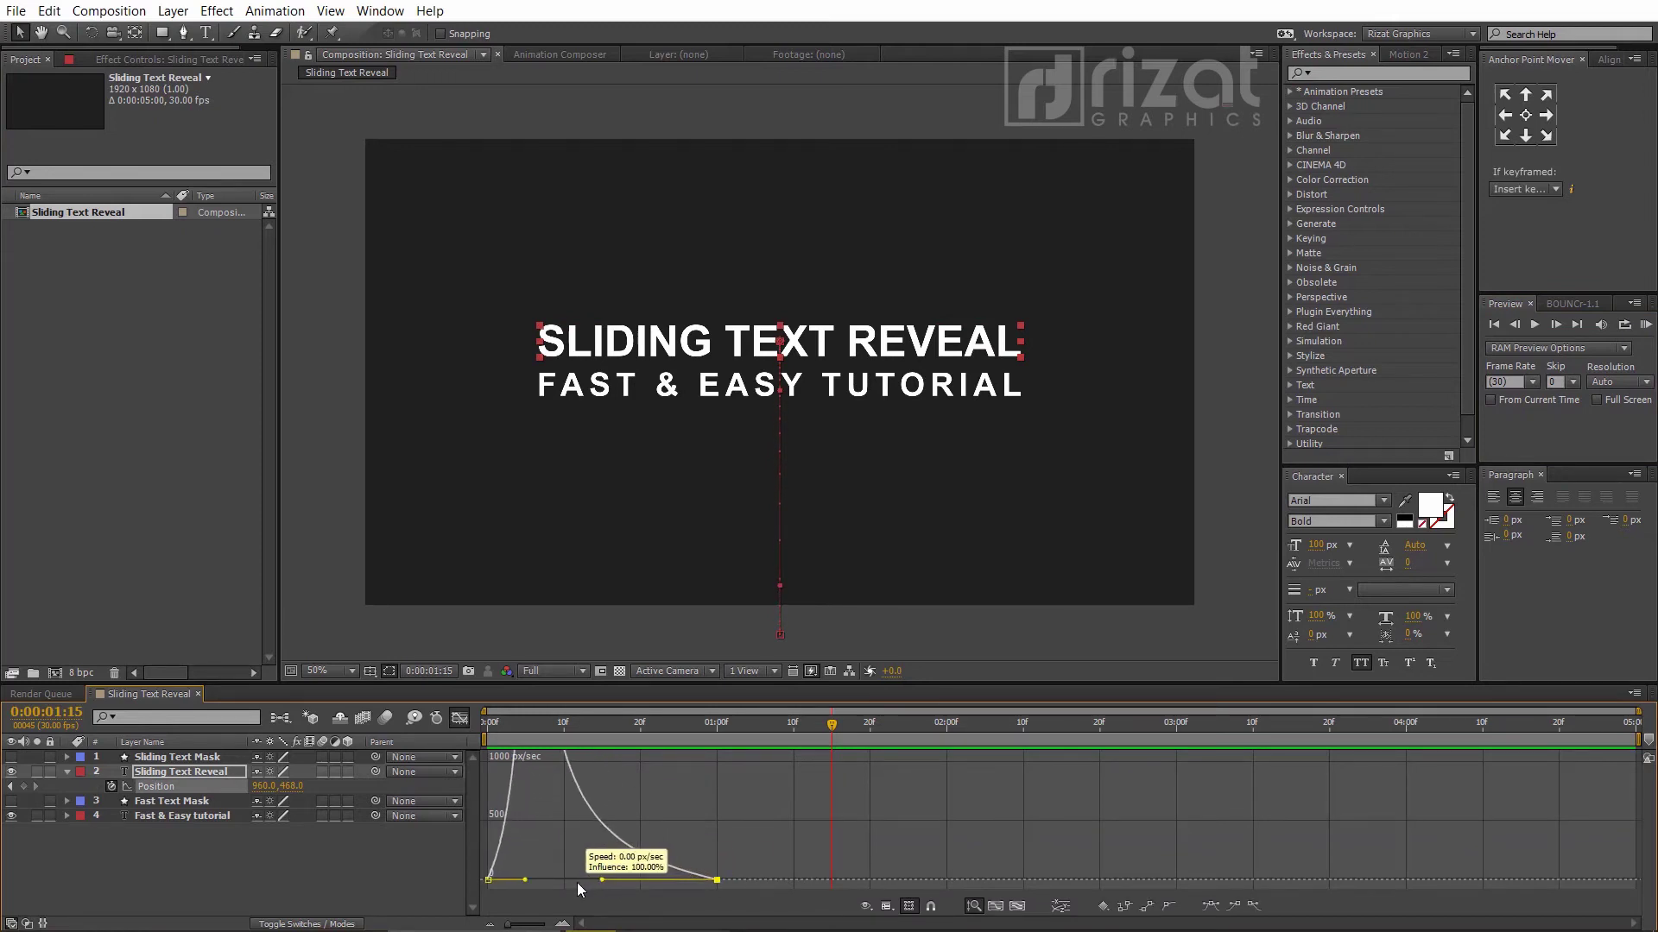
left_click(460, 718)
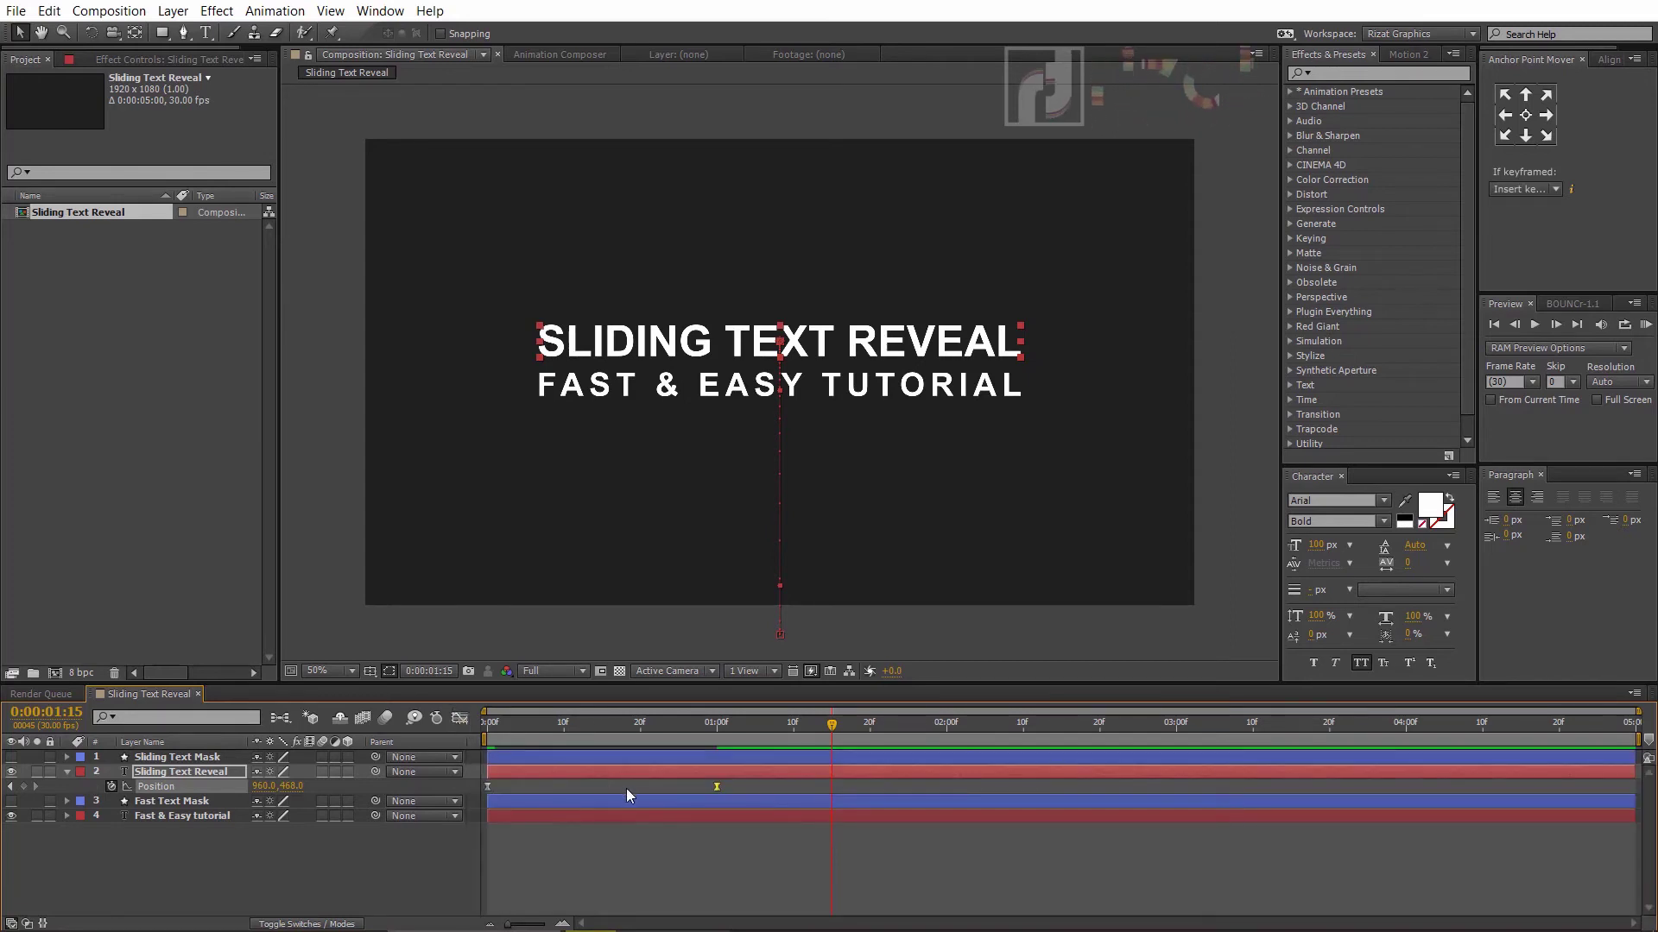
left_click(1645, 324)
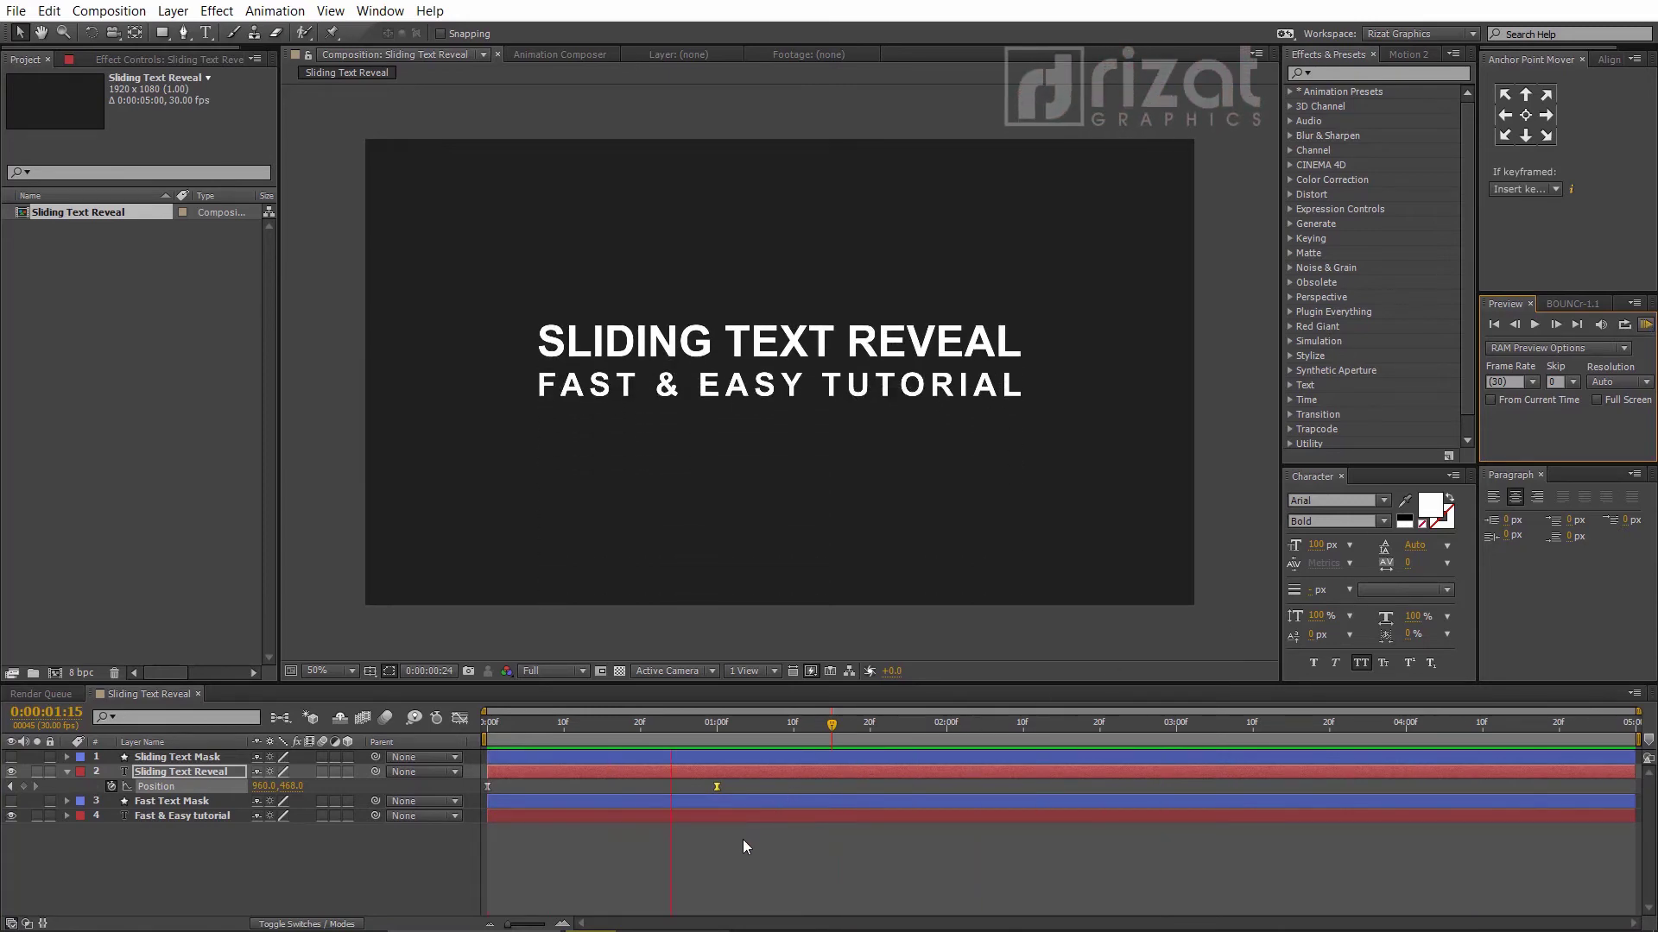
key("space")
left_click(794, 727)
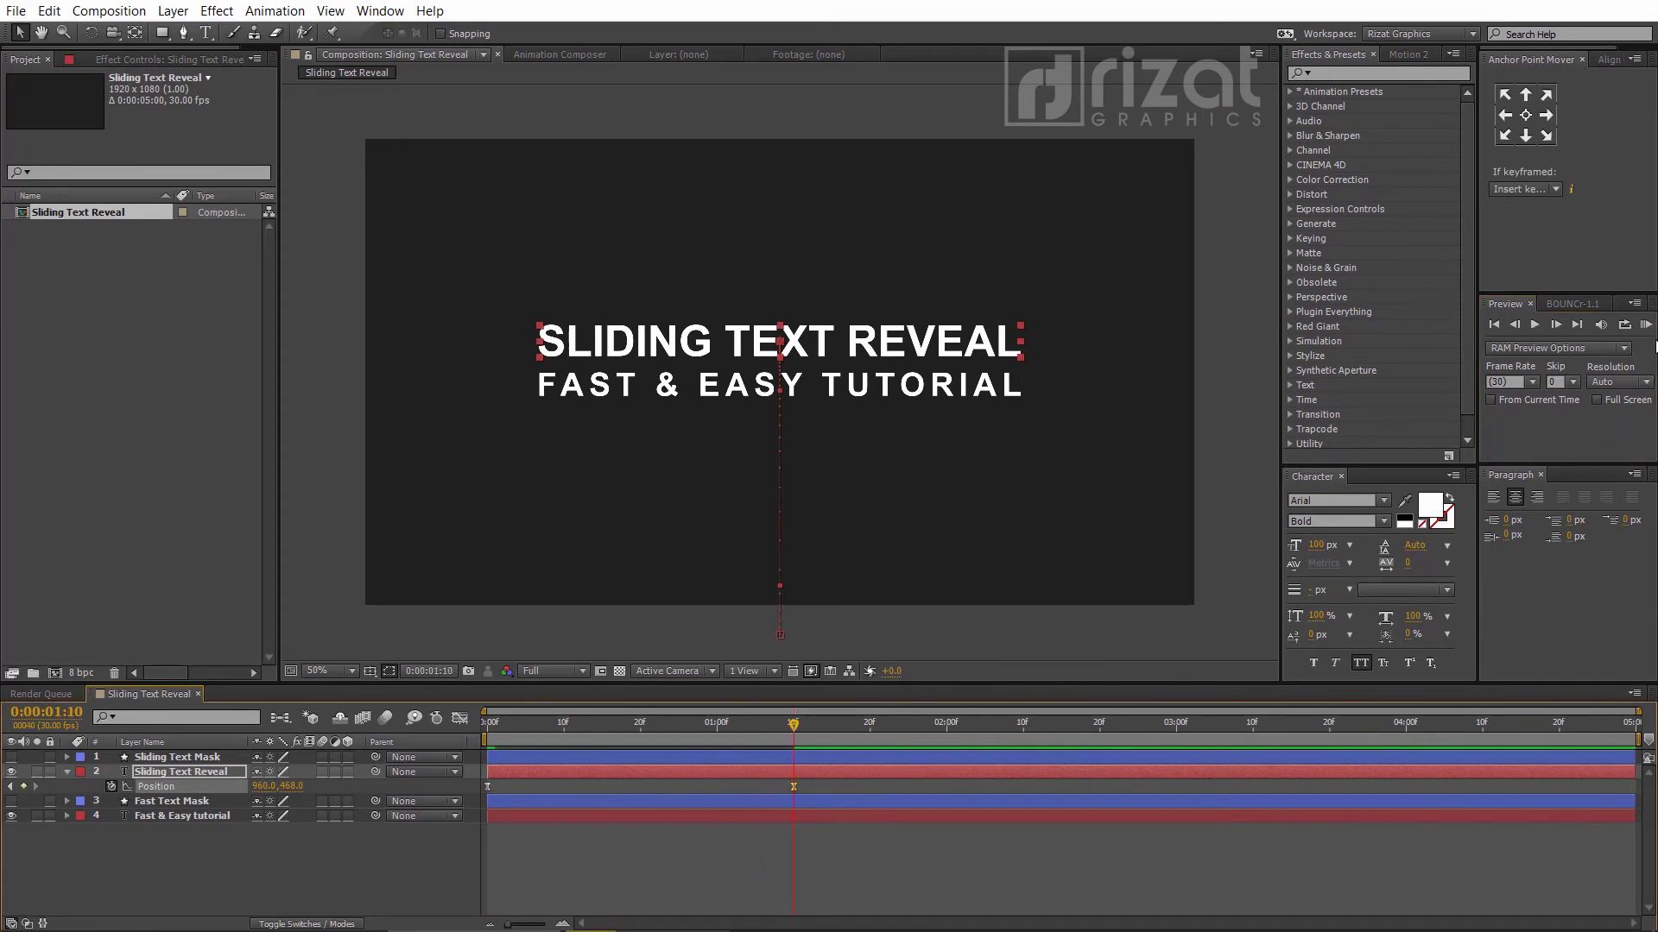
left_click(1646, 326)
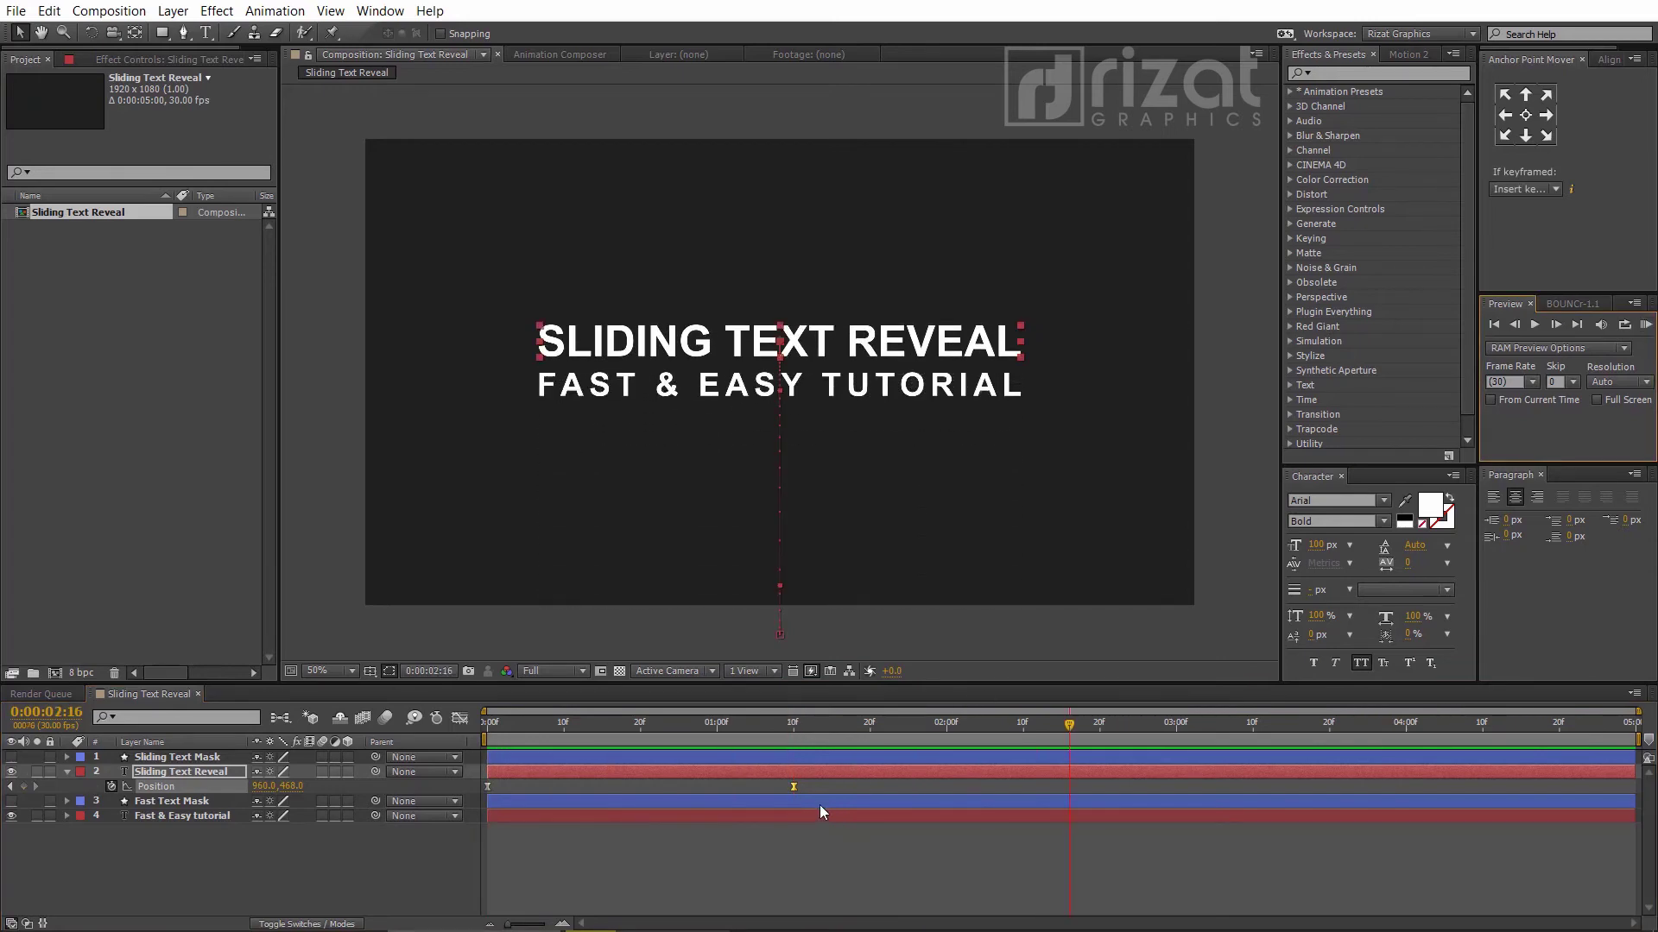
left_click(806, 836)
Step: At frame 0, select the FAST & EASY TUTORIAL layer and set a Position keyframe
key("KP_0")
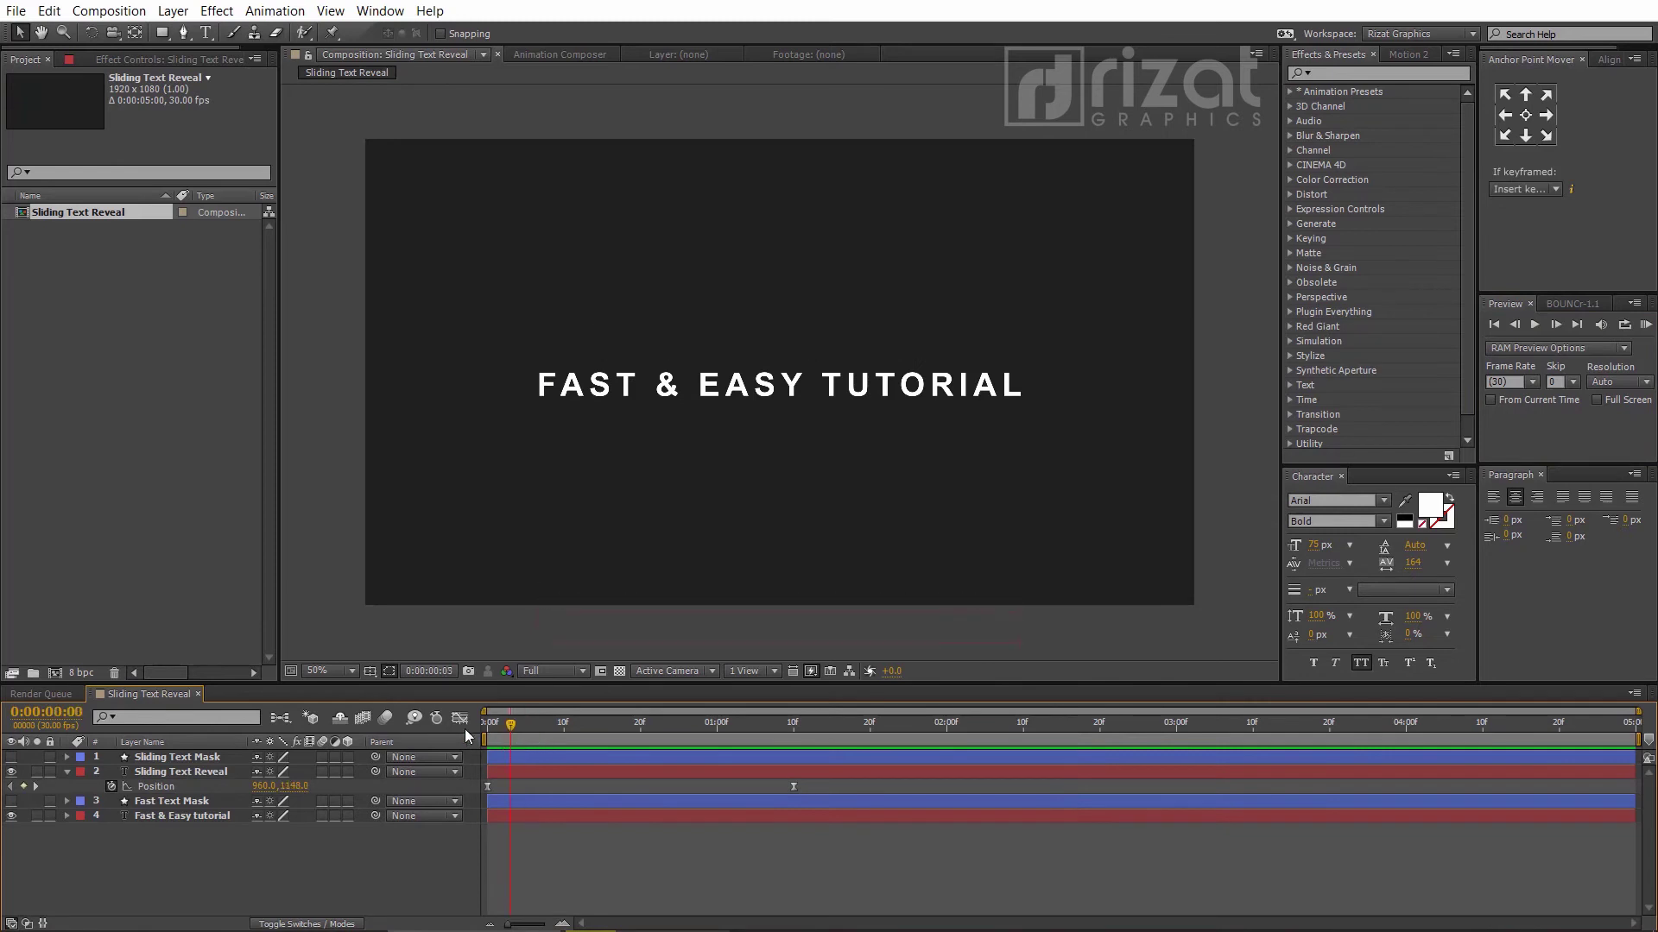
left_click(501, 816)
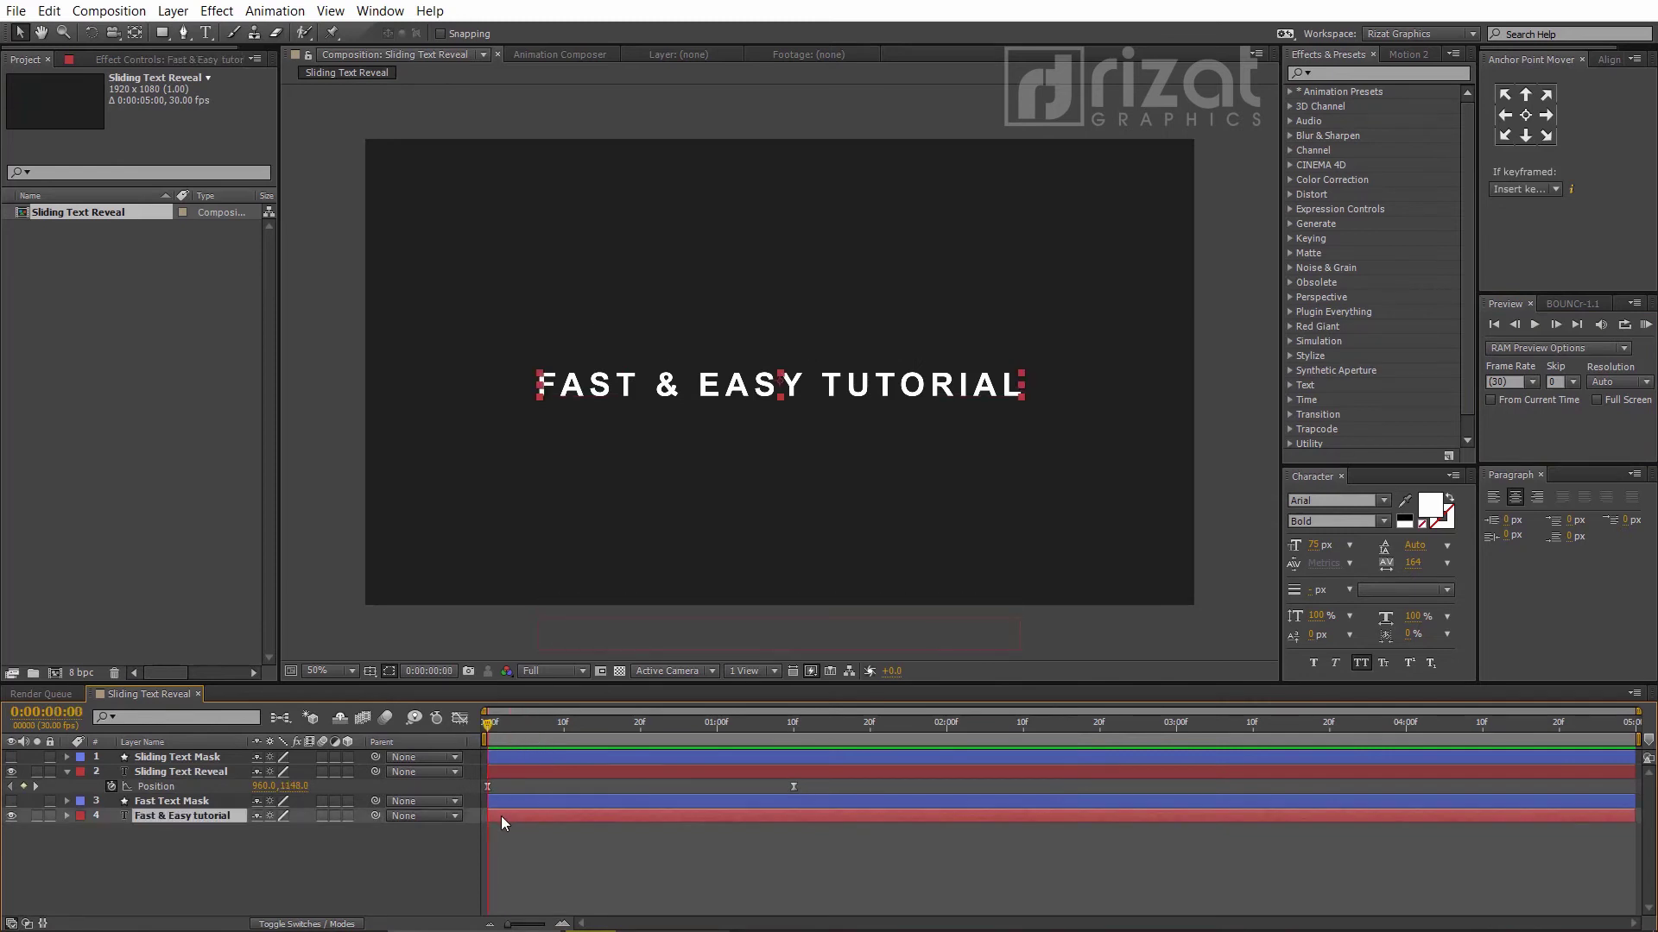
key("p")
left_click(111, 831)
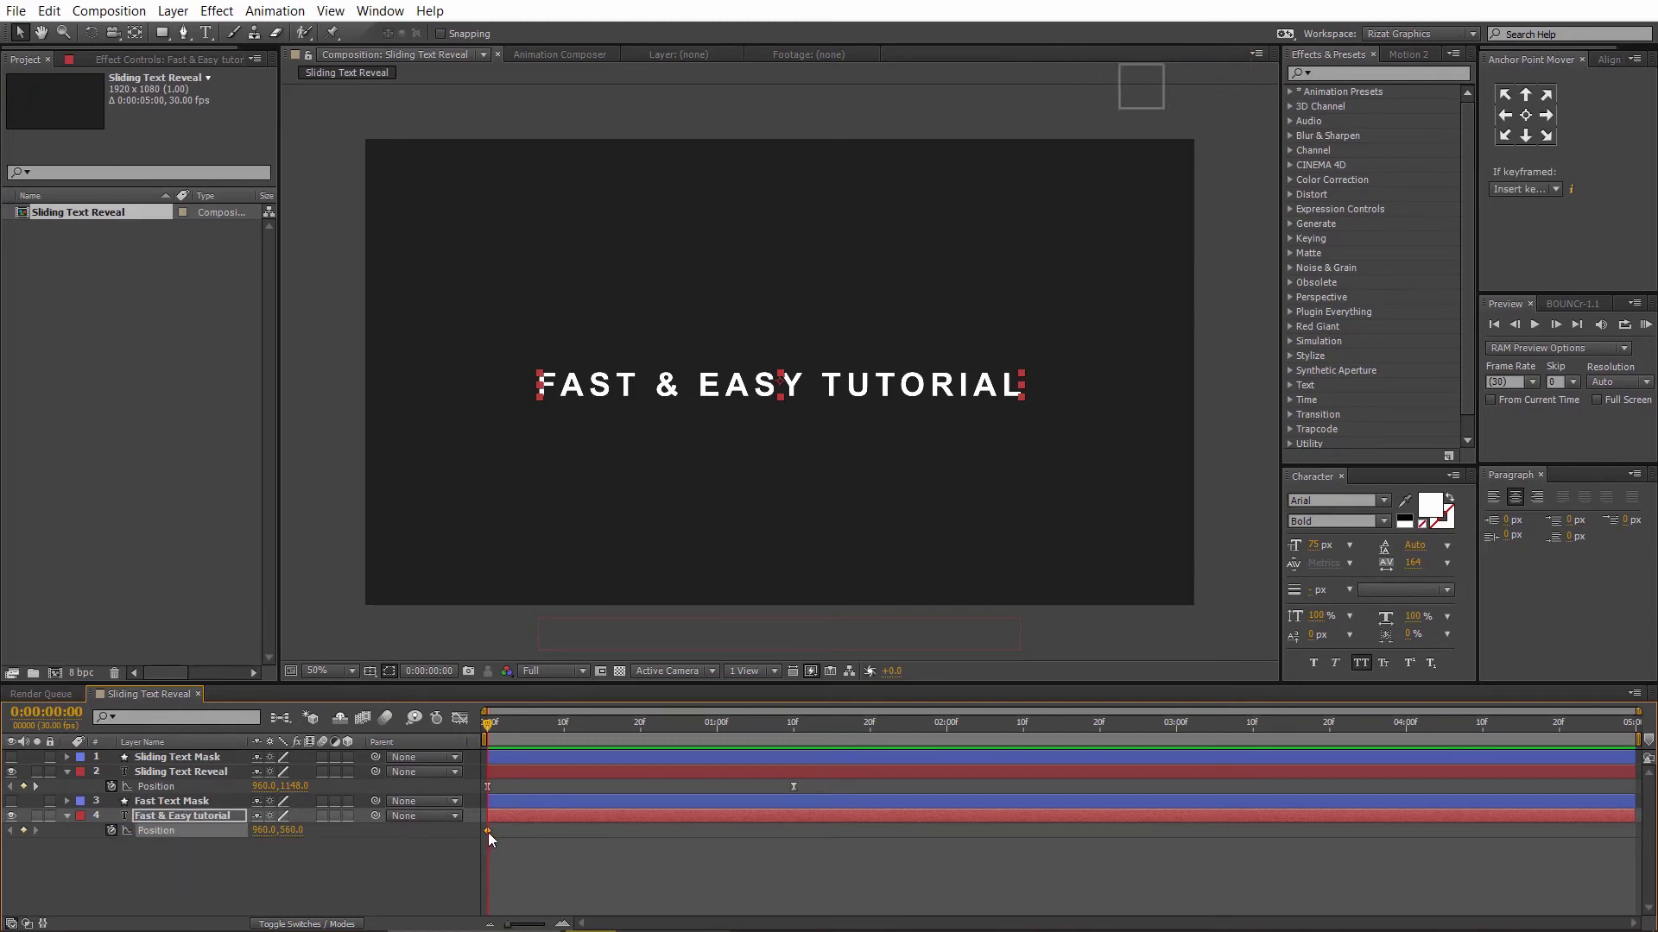
Step: Move the end keyframe to 1:10f, set the 0f position to 960,-70, and select both keyframes
left_click_drag(651, 846, 792, 843)
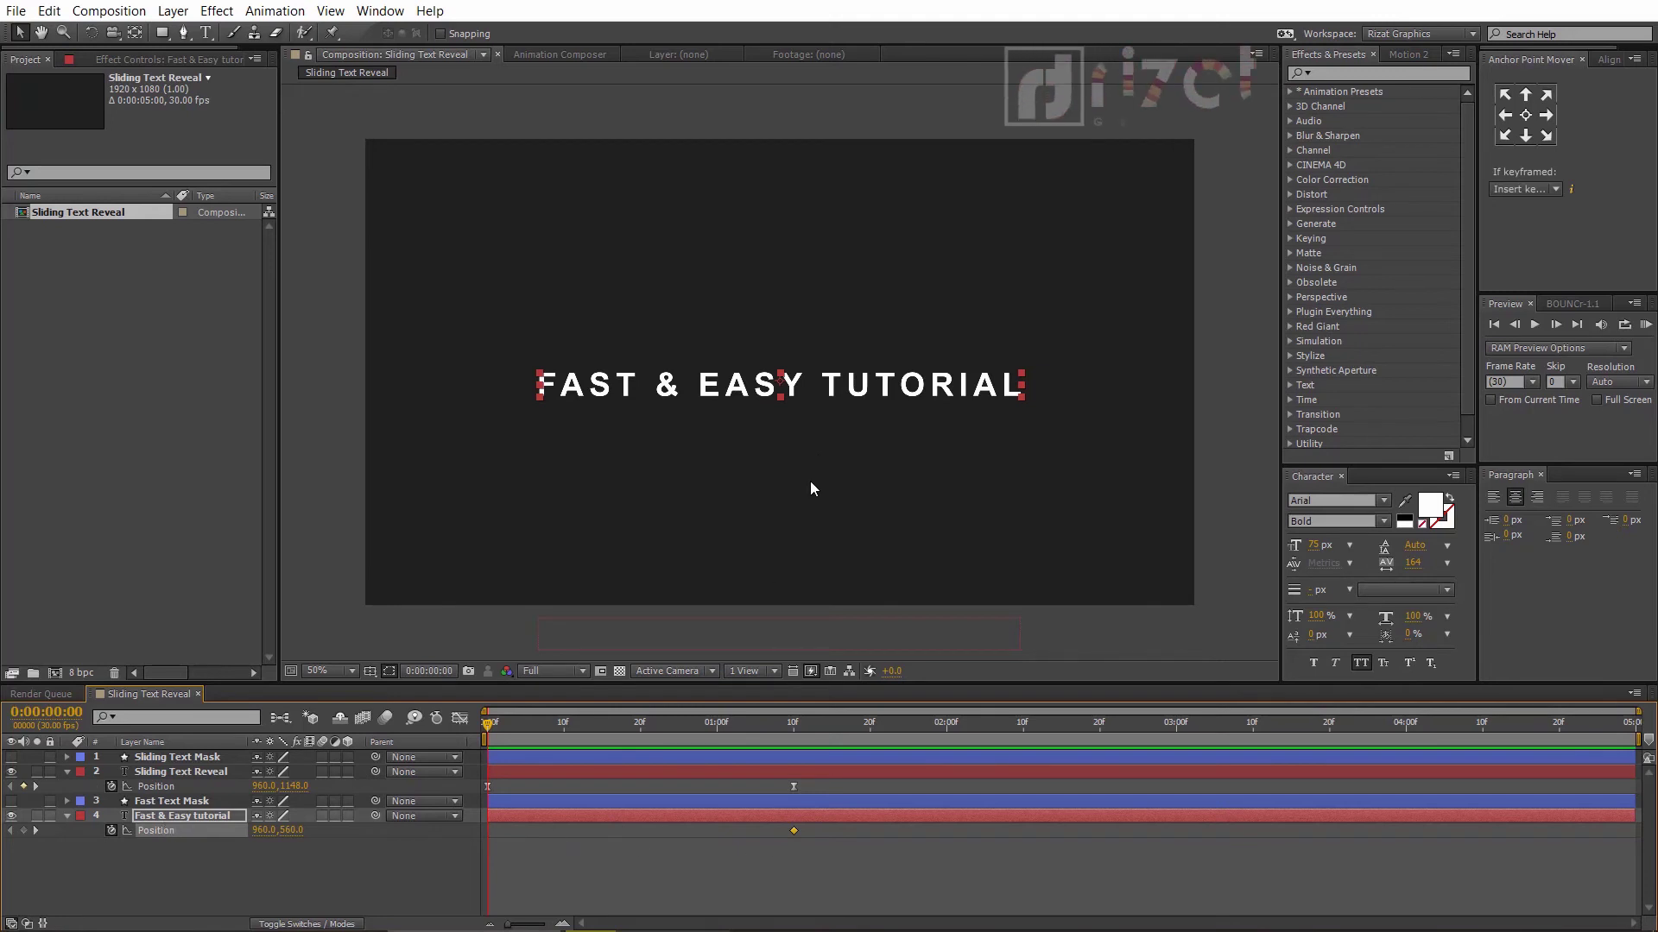
left_click_drag(780, 384, 780, 112)
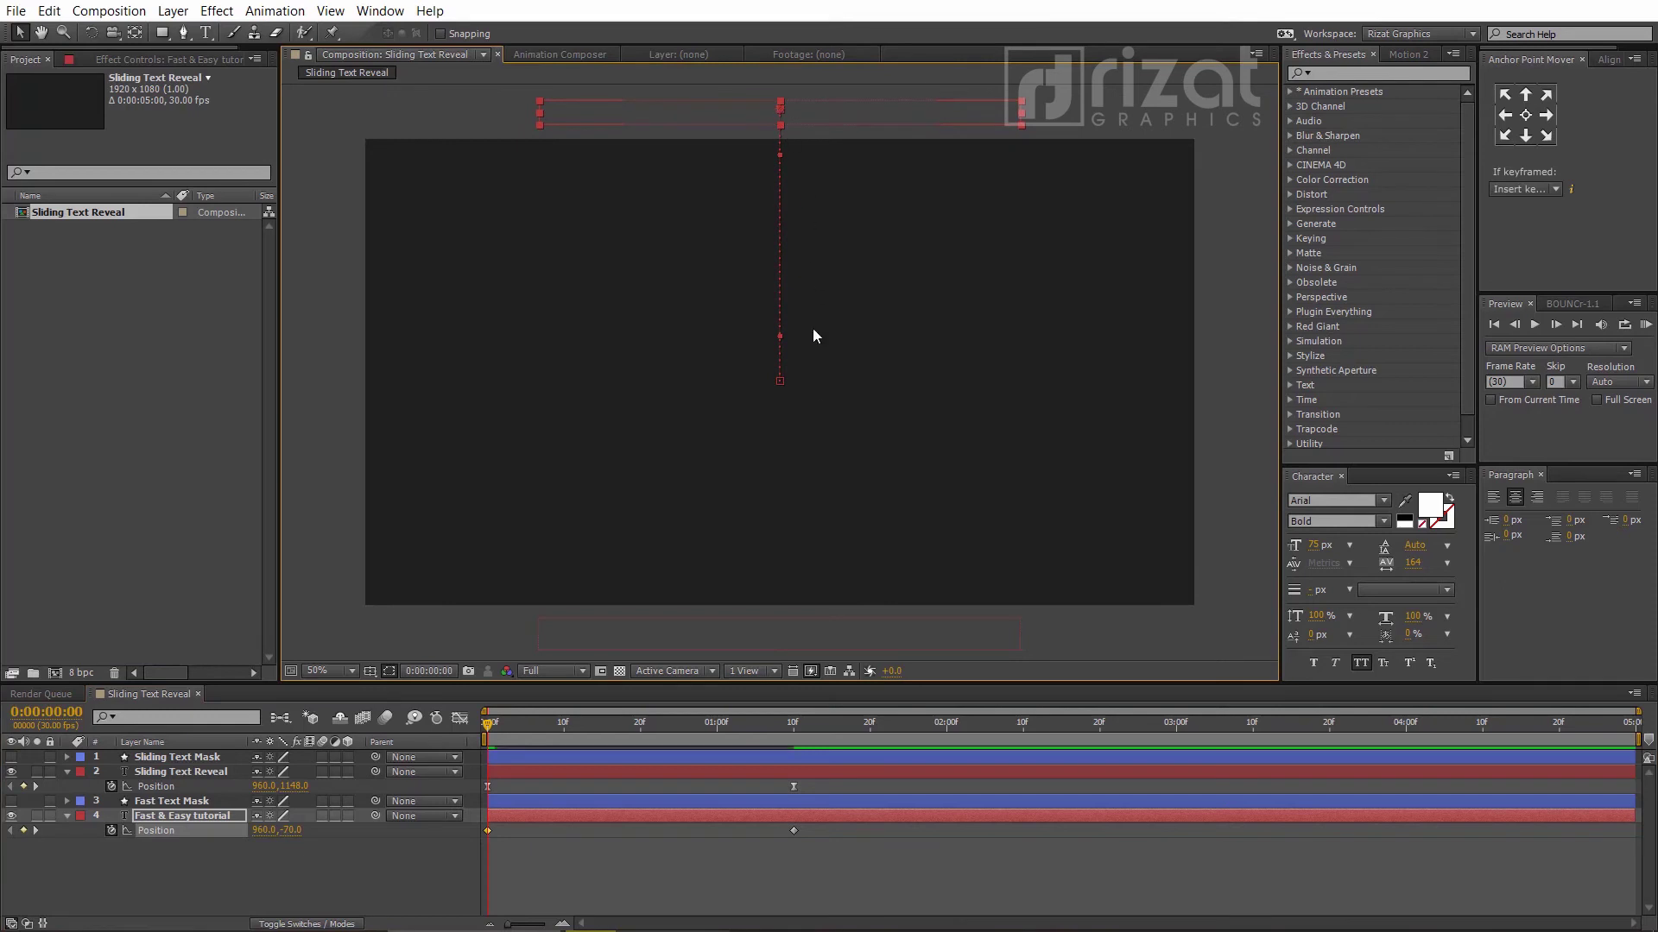
left_click(787, 859)
left_click_drag(774, 846, 480, 830)
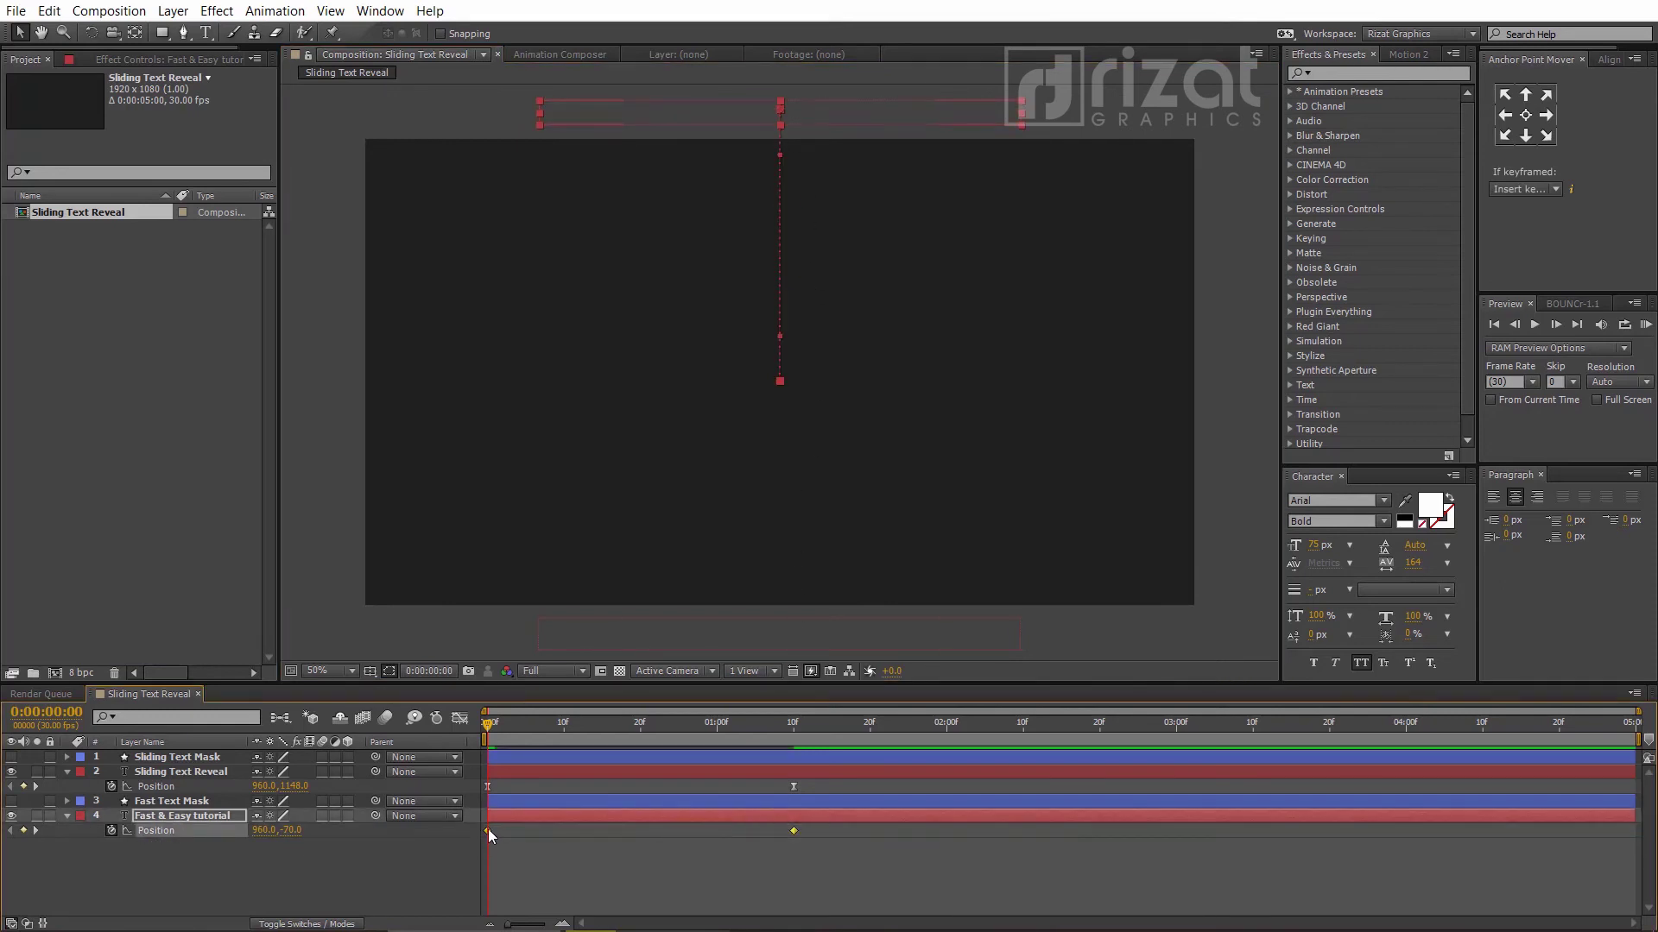
Step: Apply Easy Ease to both subtitle Position keyframes and raise the landing influence to 100% in the Graph Editor
right_click(488, 829)
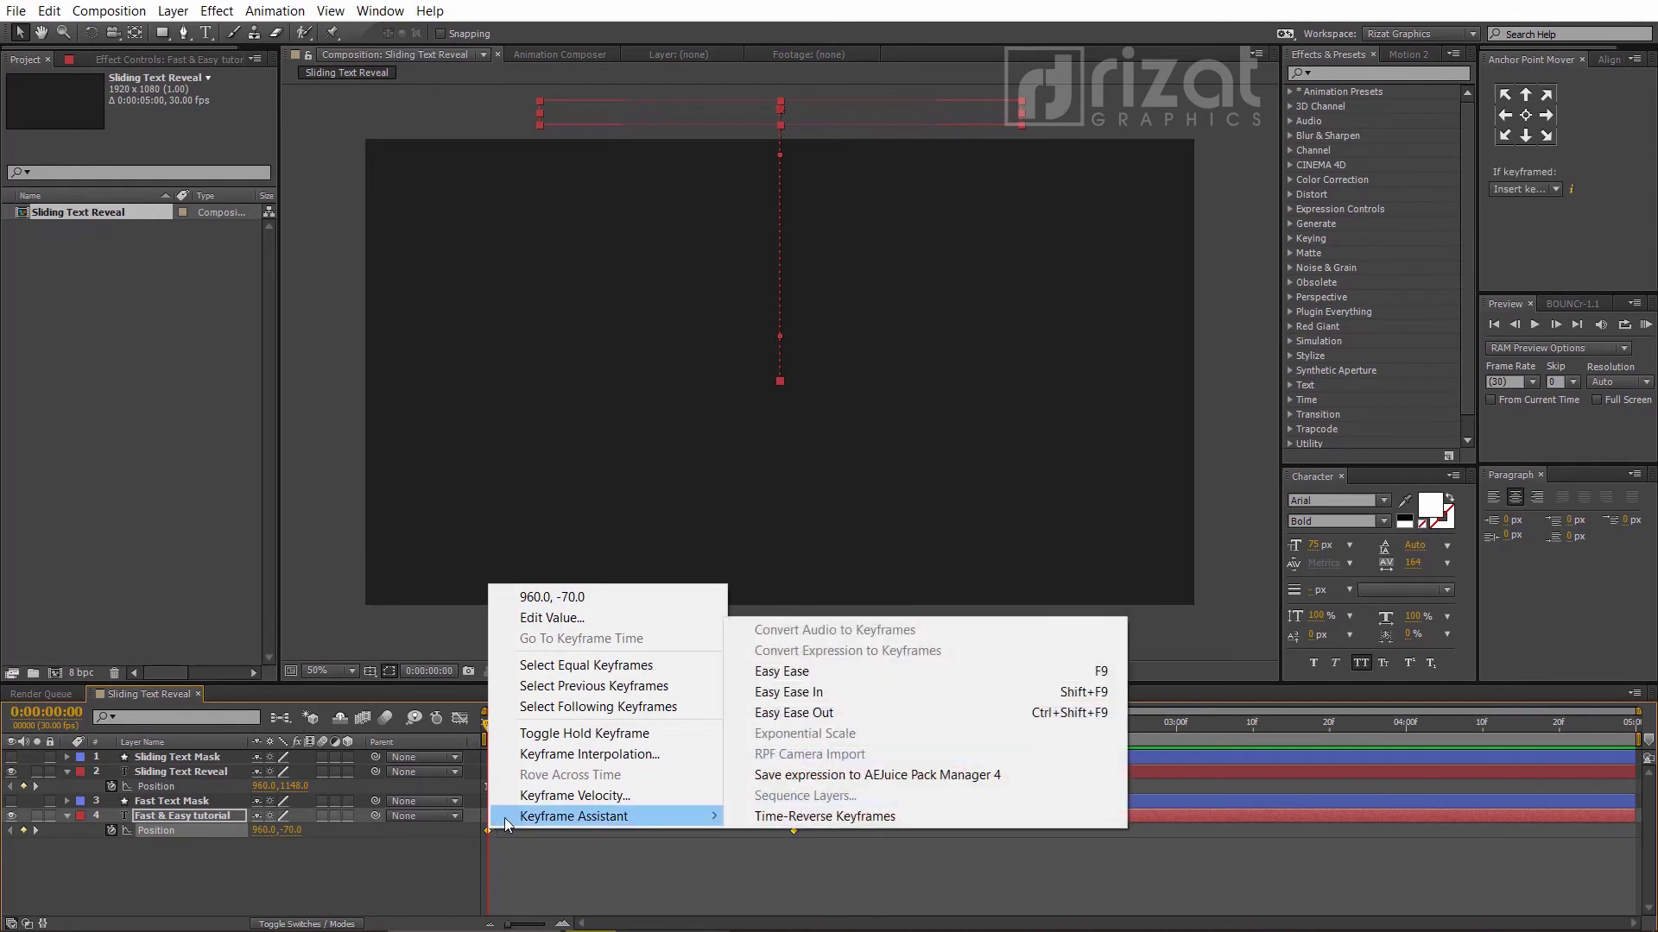
mouse_move(719, 812)
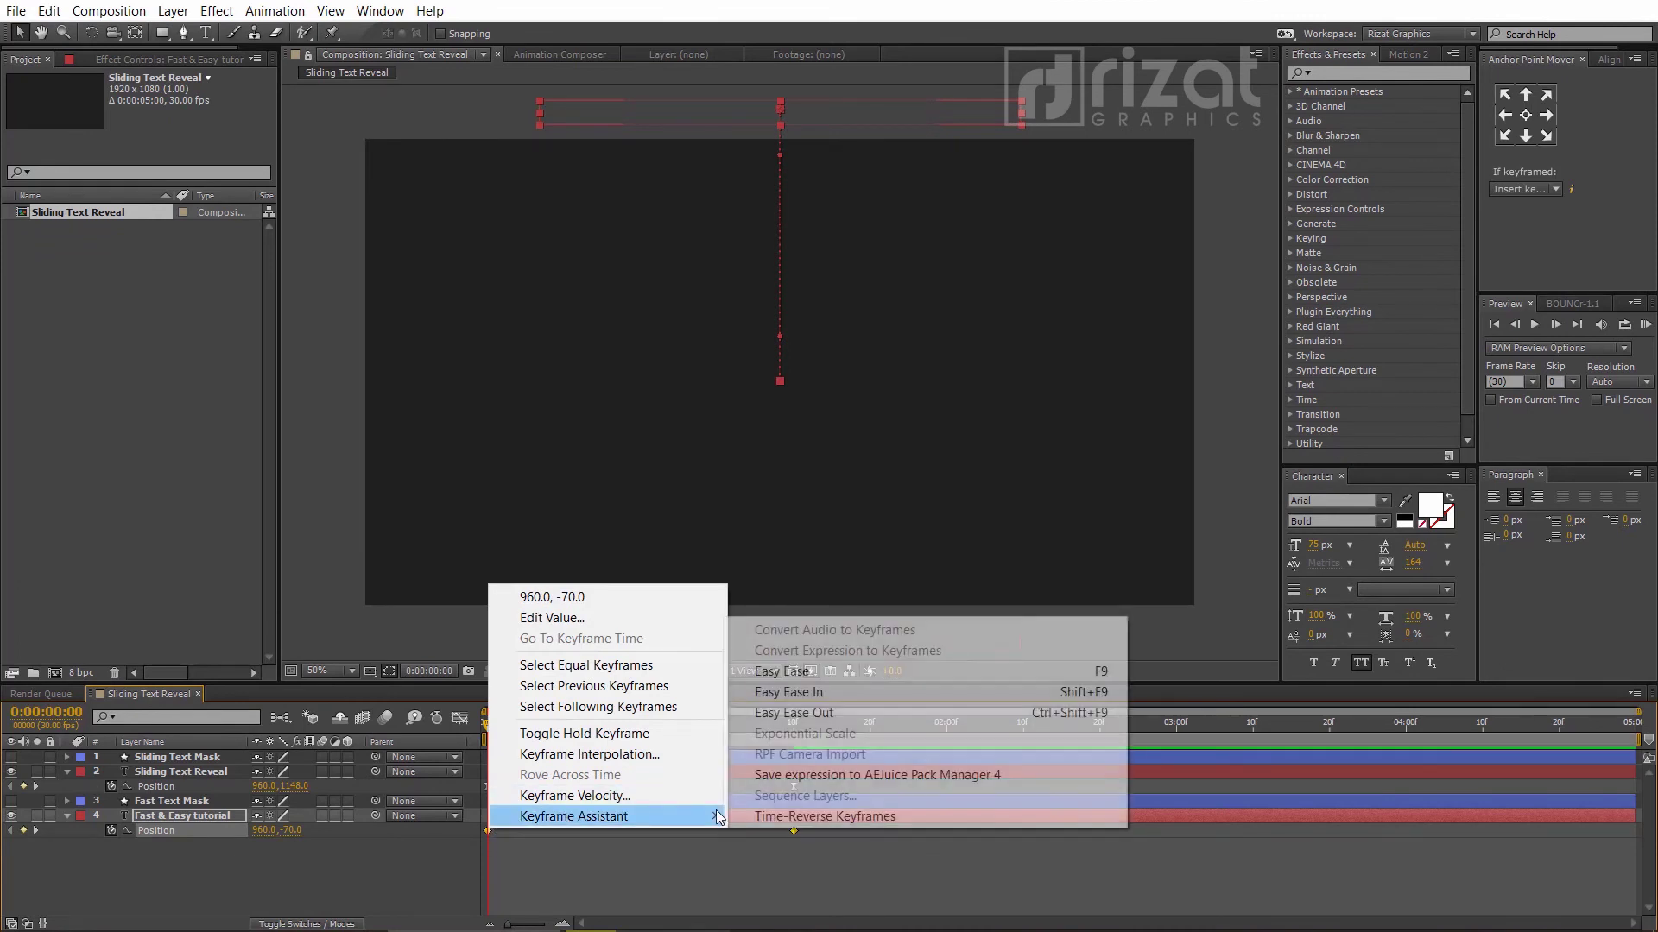
left_click(817, 676)
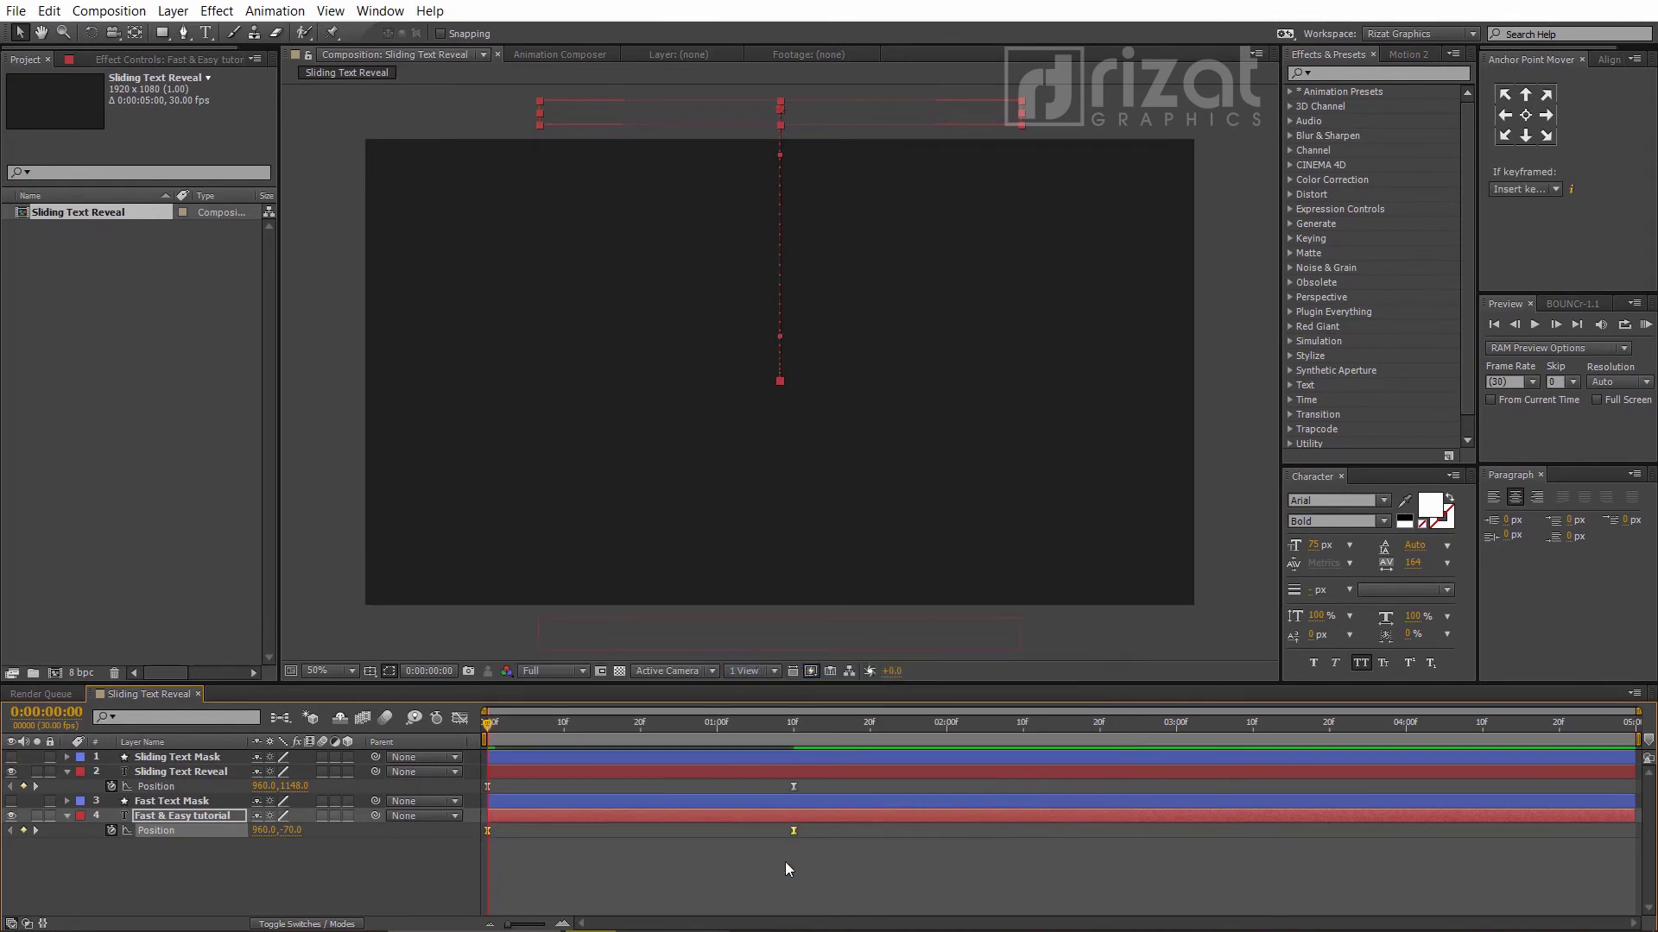
left_click(459, 719)
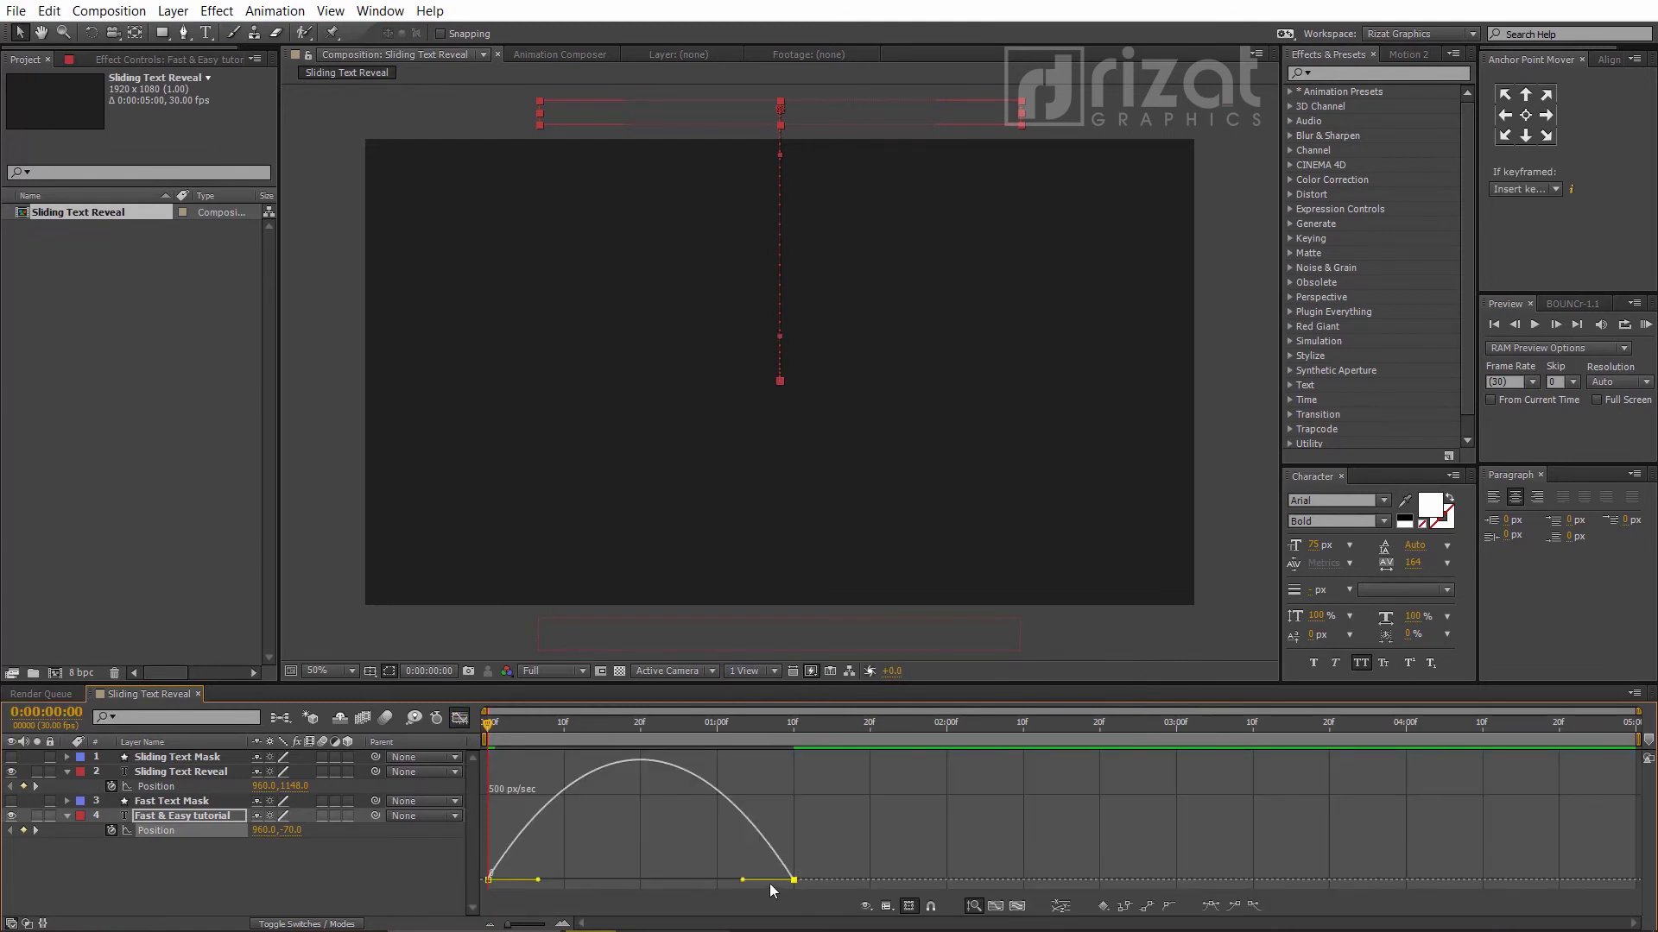
left_click_drag(742, 881, 590, 879)
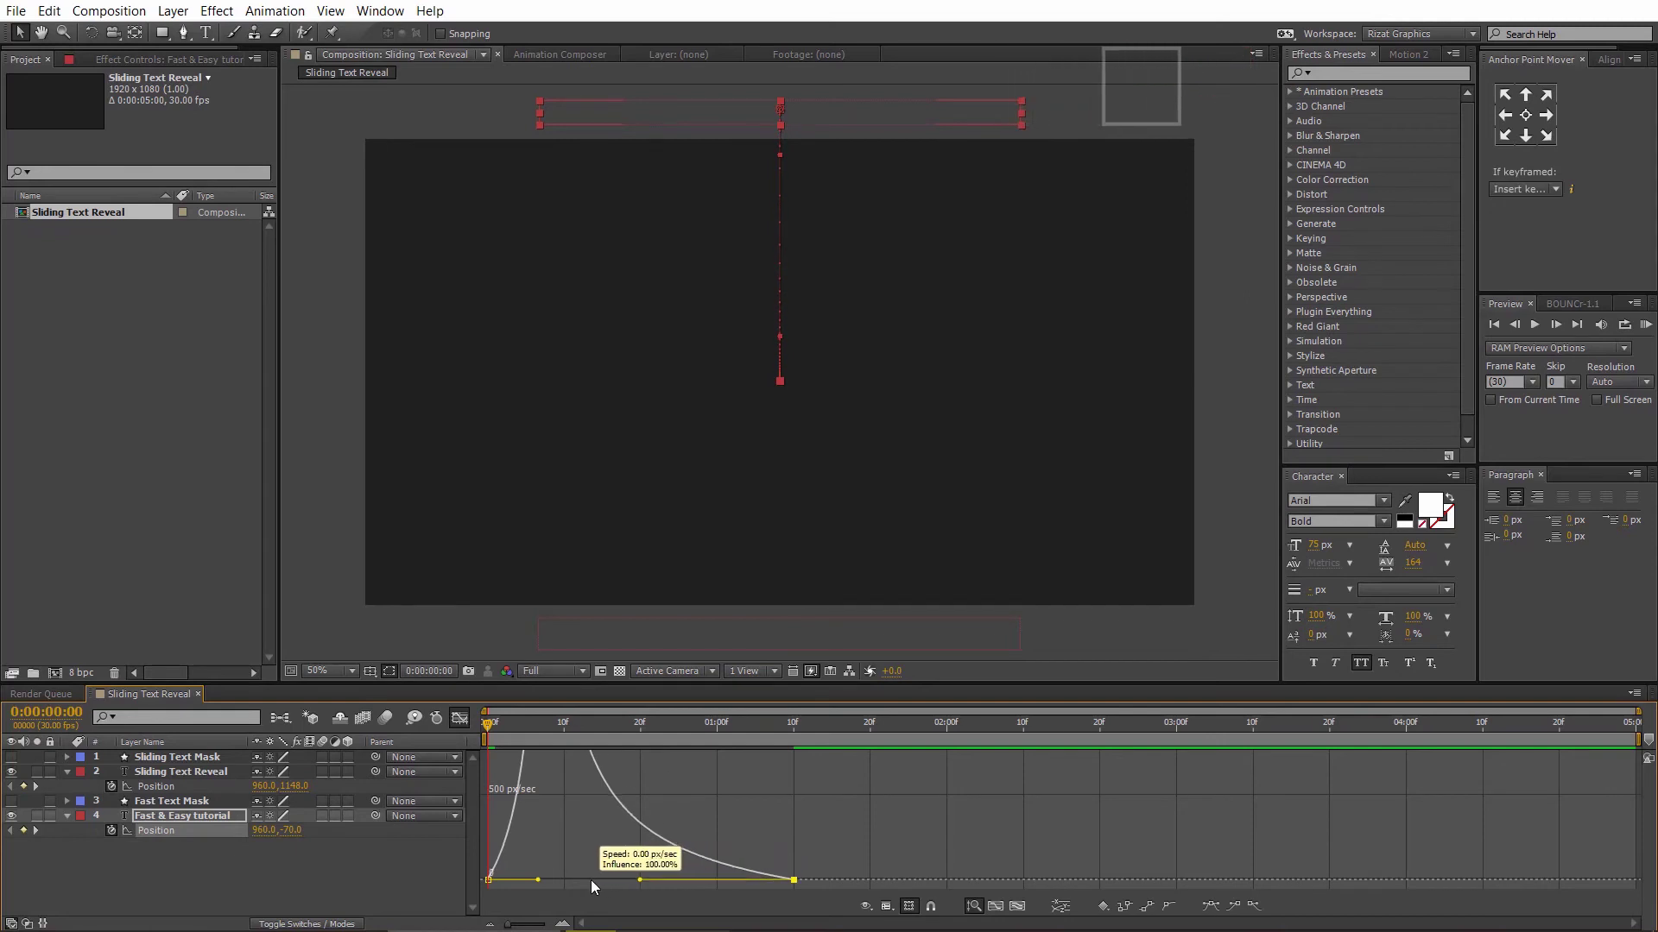
left_click(459, 719)
left_click(774, 856)
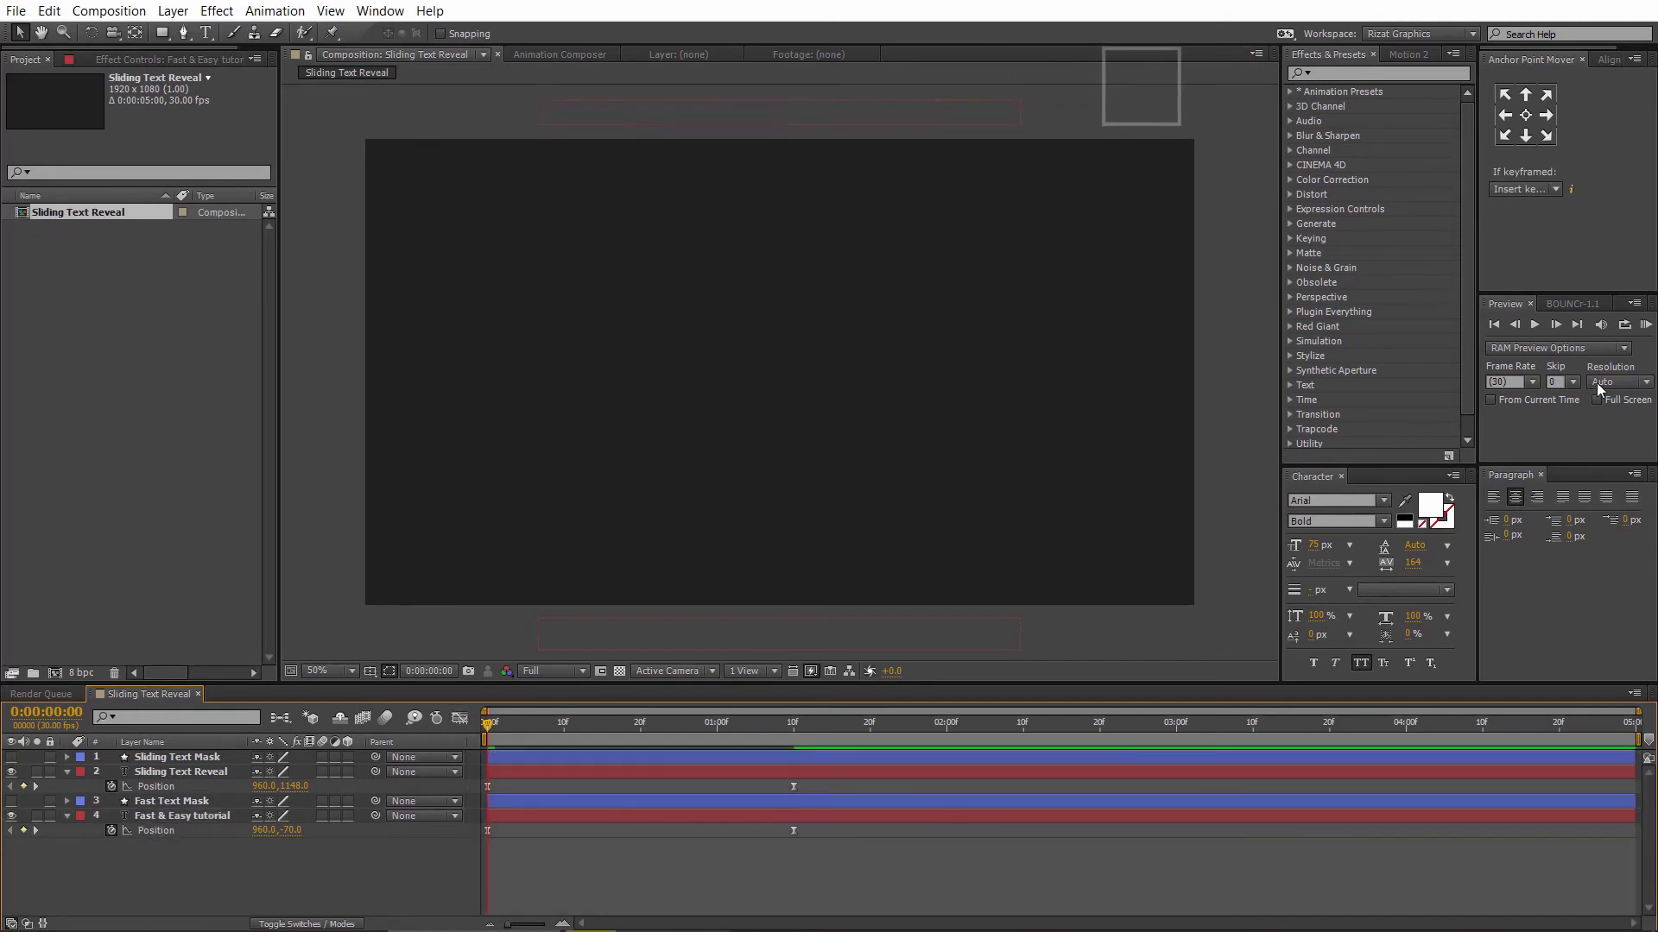
Step: After a preview, make the Sliding Text Mask and Fast Text Mask layers visible and collapse all layer properties
left_click(1645, 326)
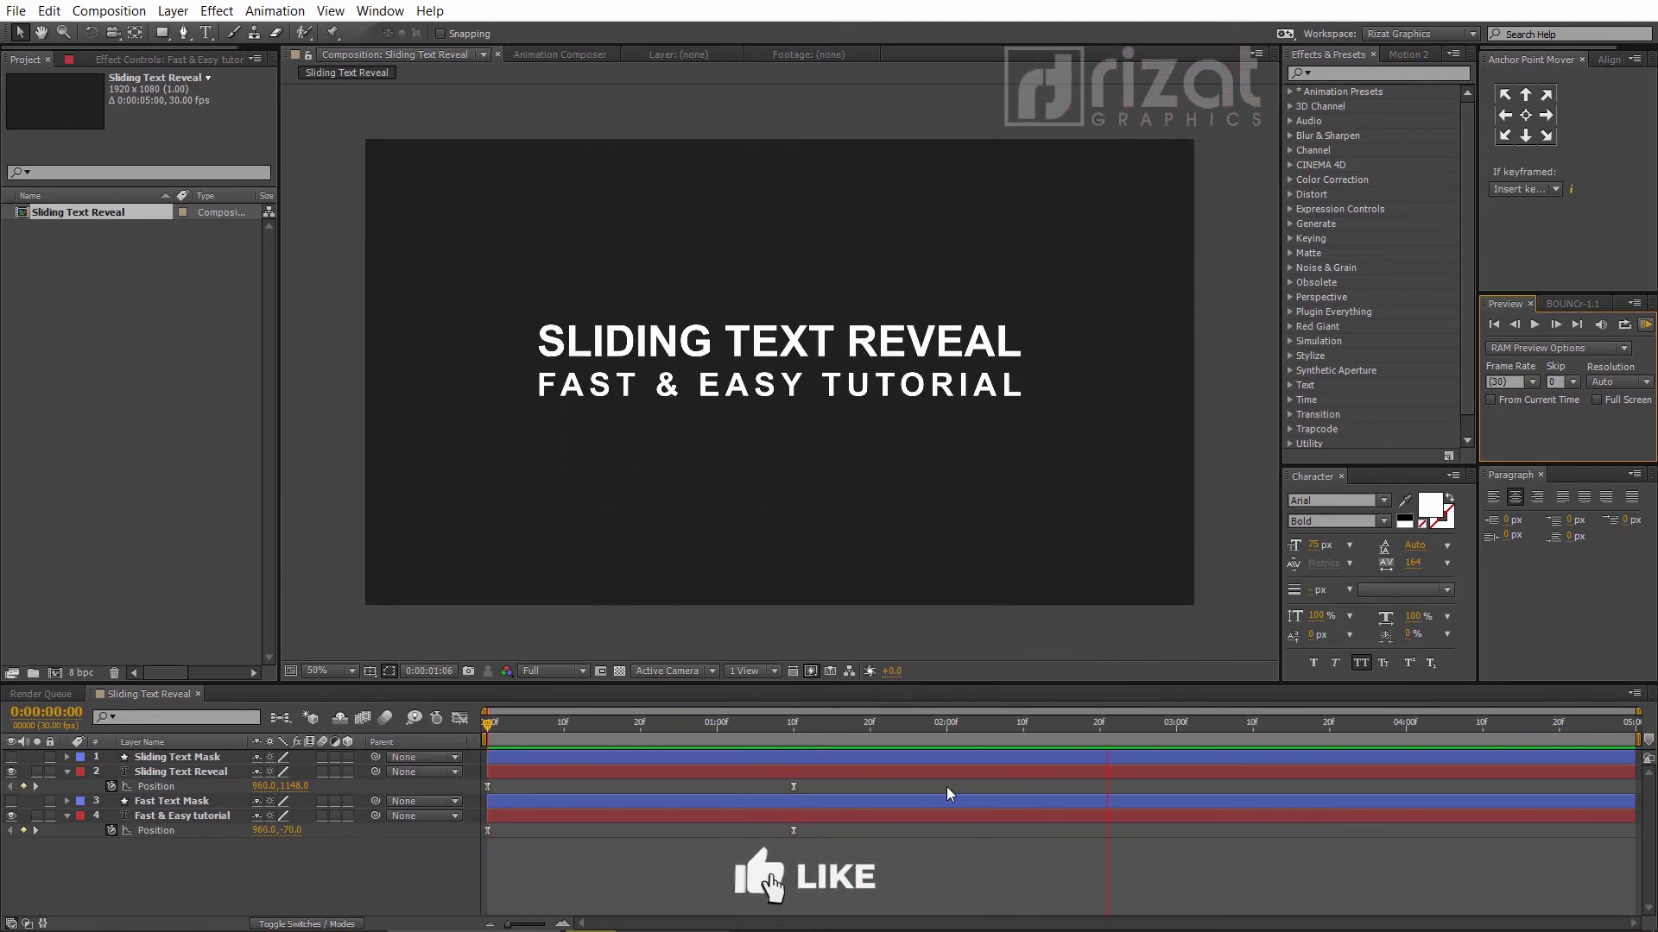
left_click(710, 867)
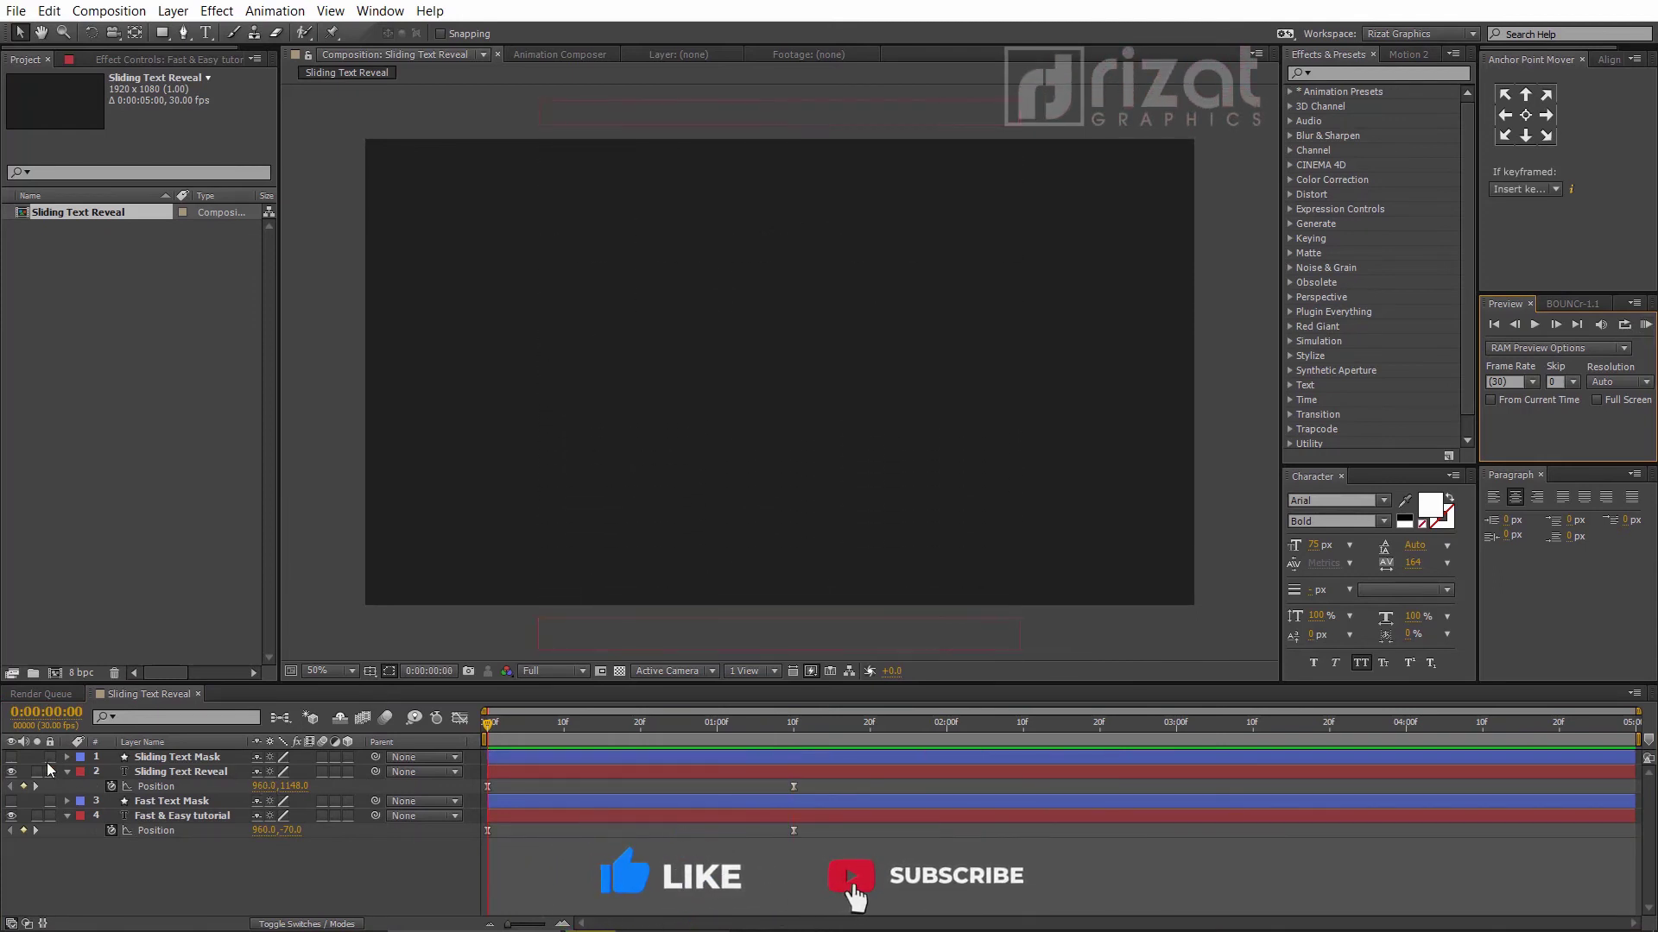
left_click(12, 757)
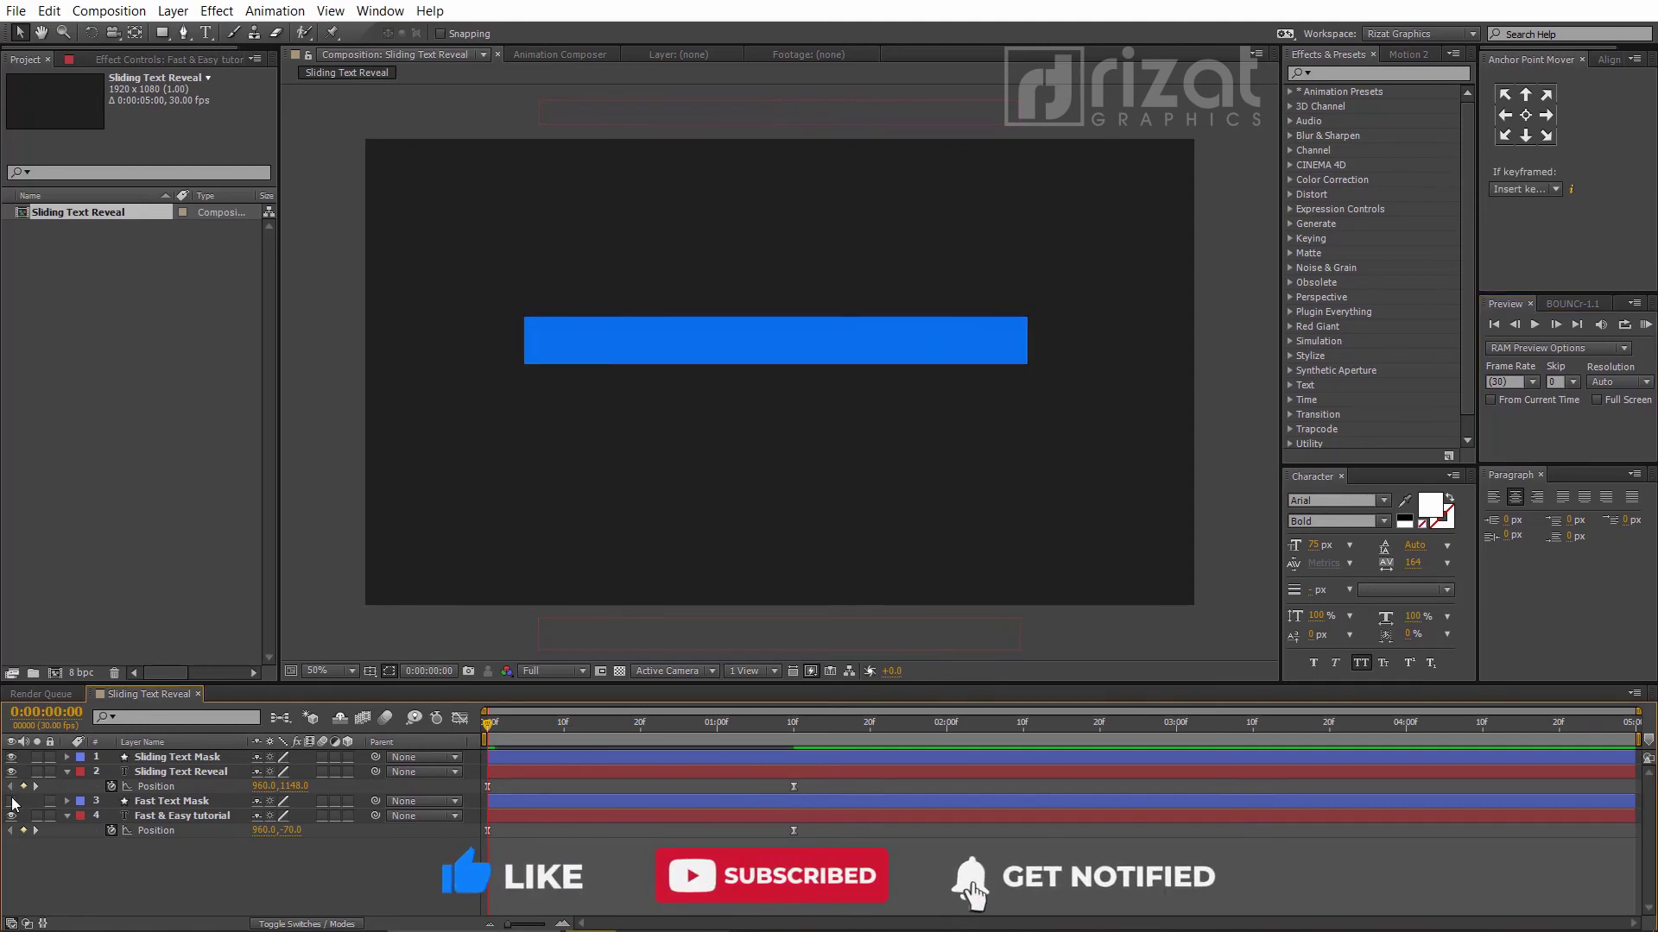
left_click(12, 801)
key("u")
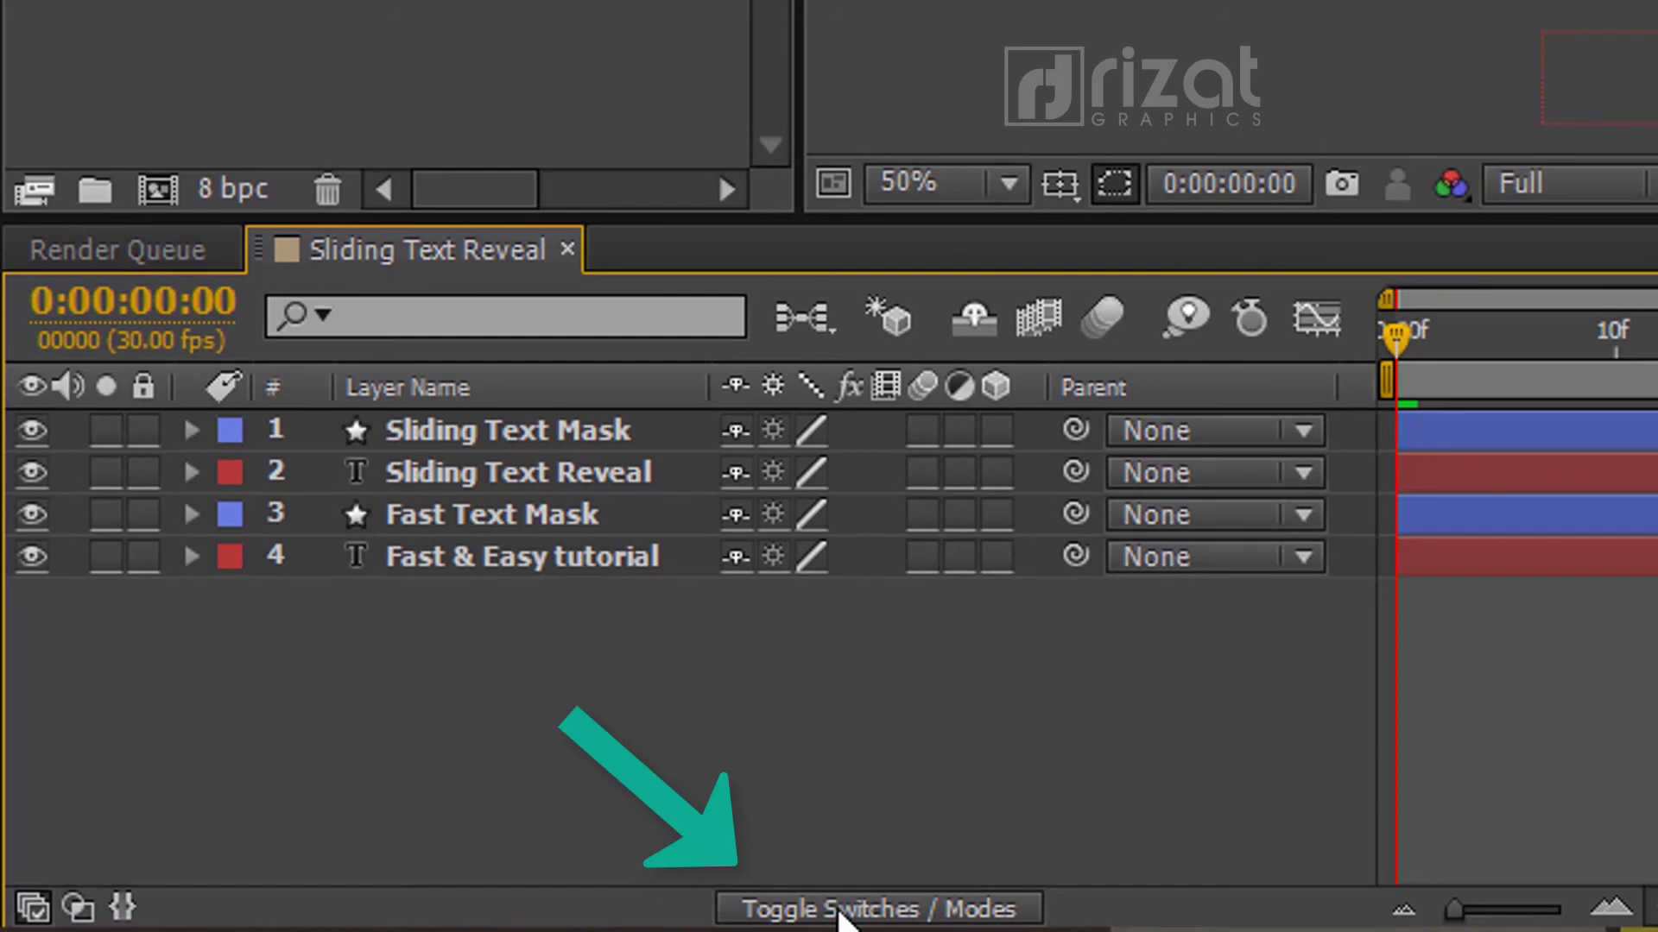
Step: Set the Sliding Text Reveal layer's track matte to Alpha Matte 'Sliding Text Mask'
left_click(838, 911)
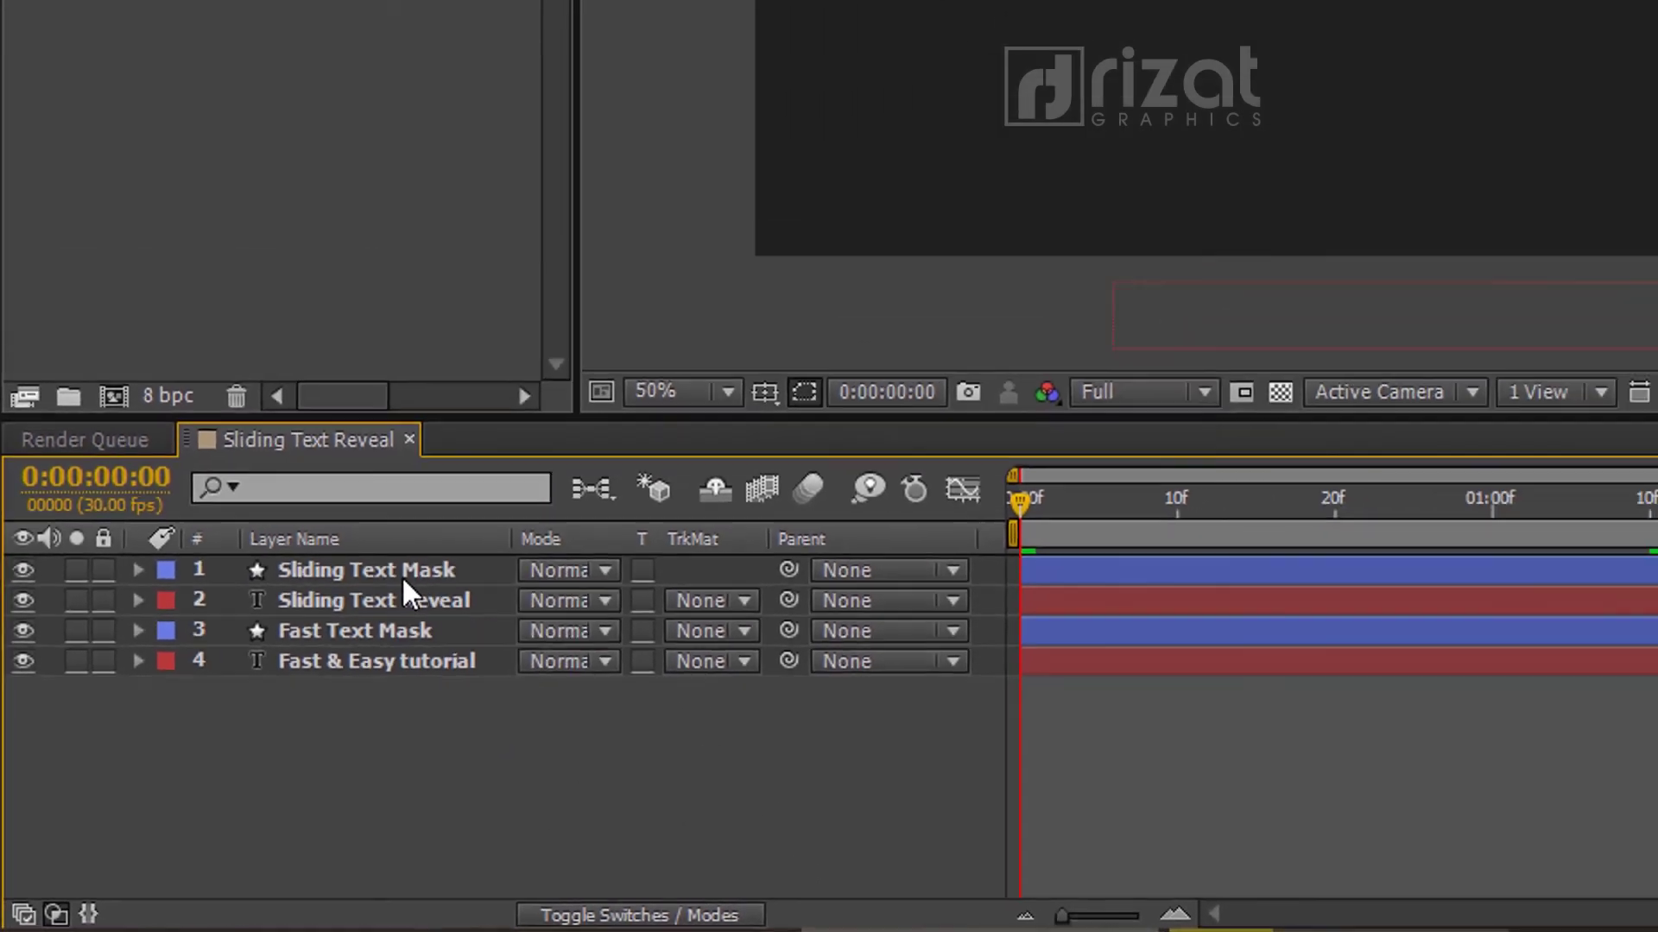
left_click(403, 580)
left_click(399, 600)
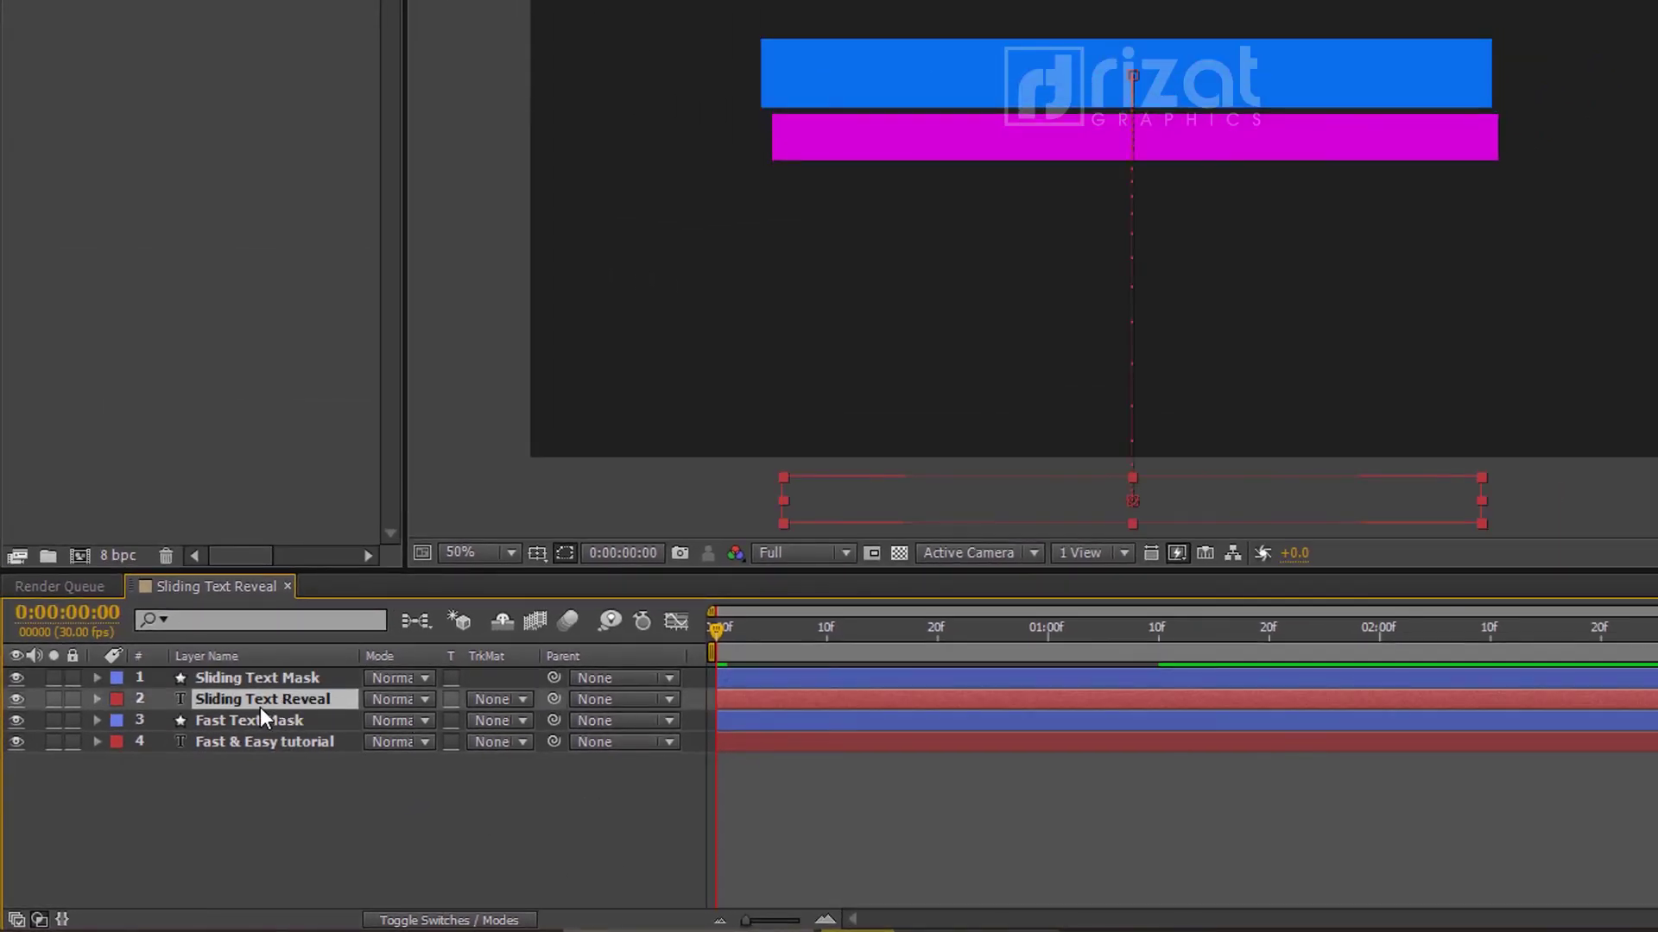
left_click(485, 701)
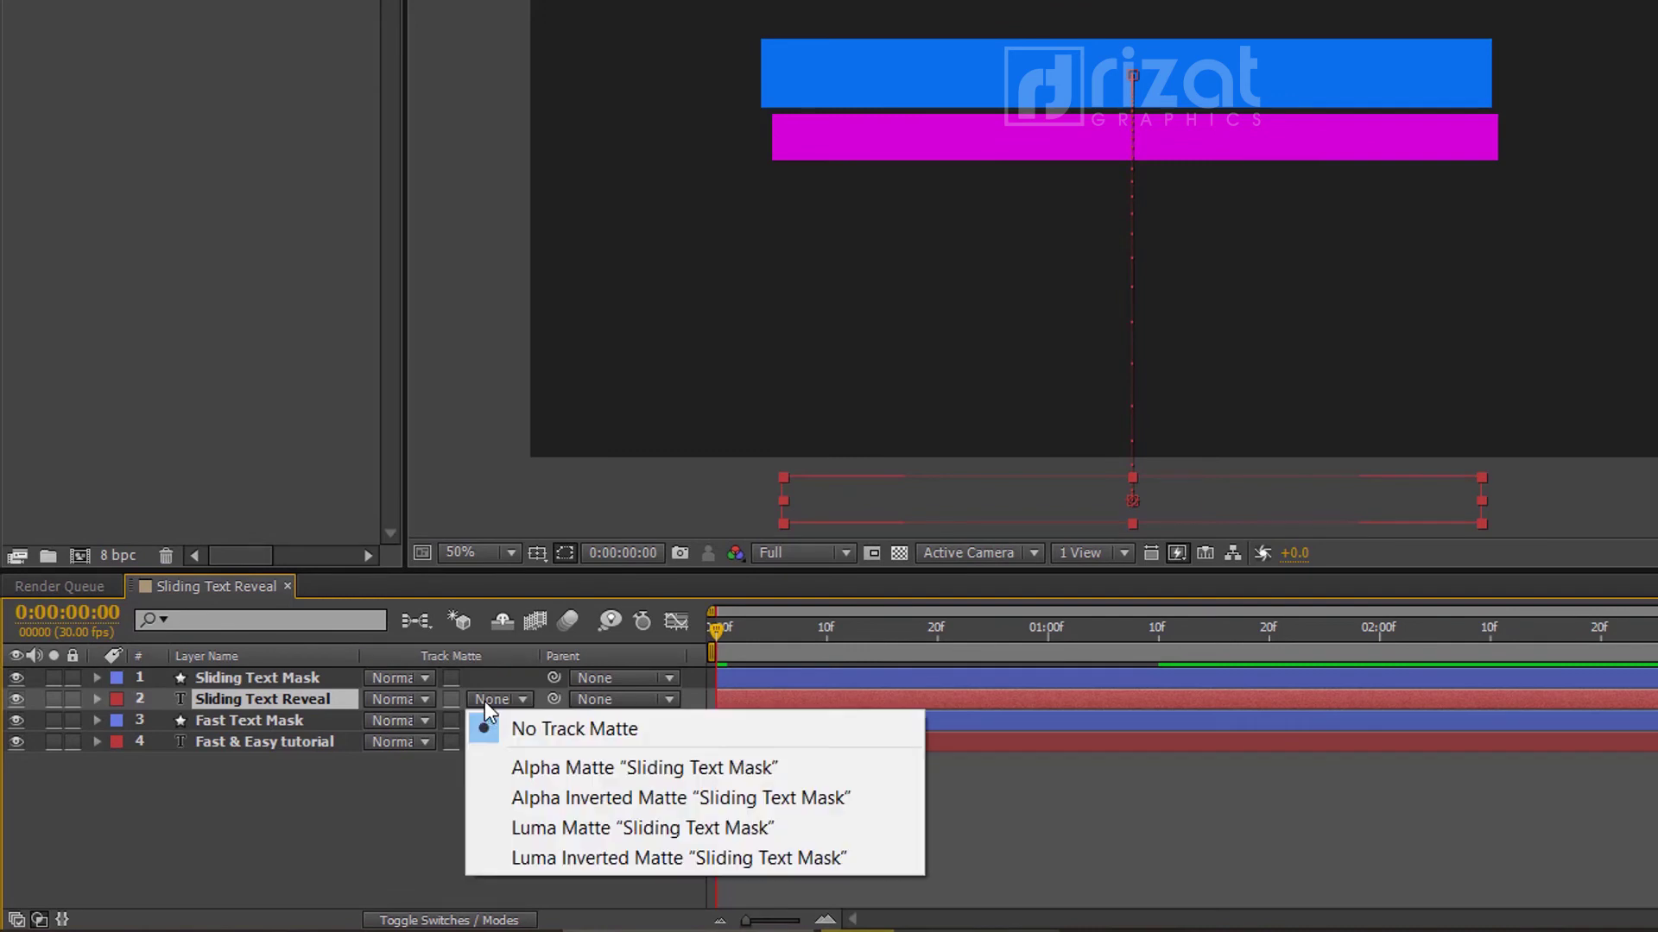
left_click(513, 768)
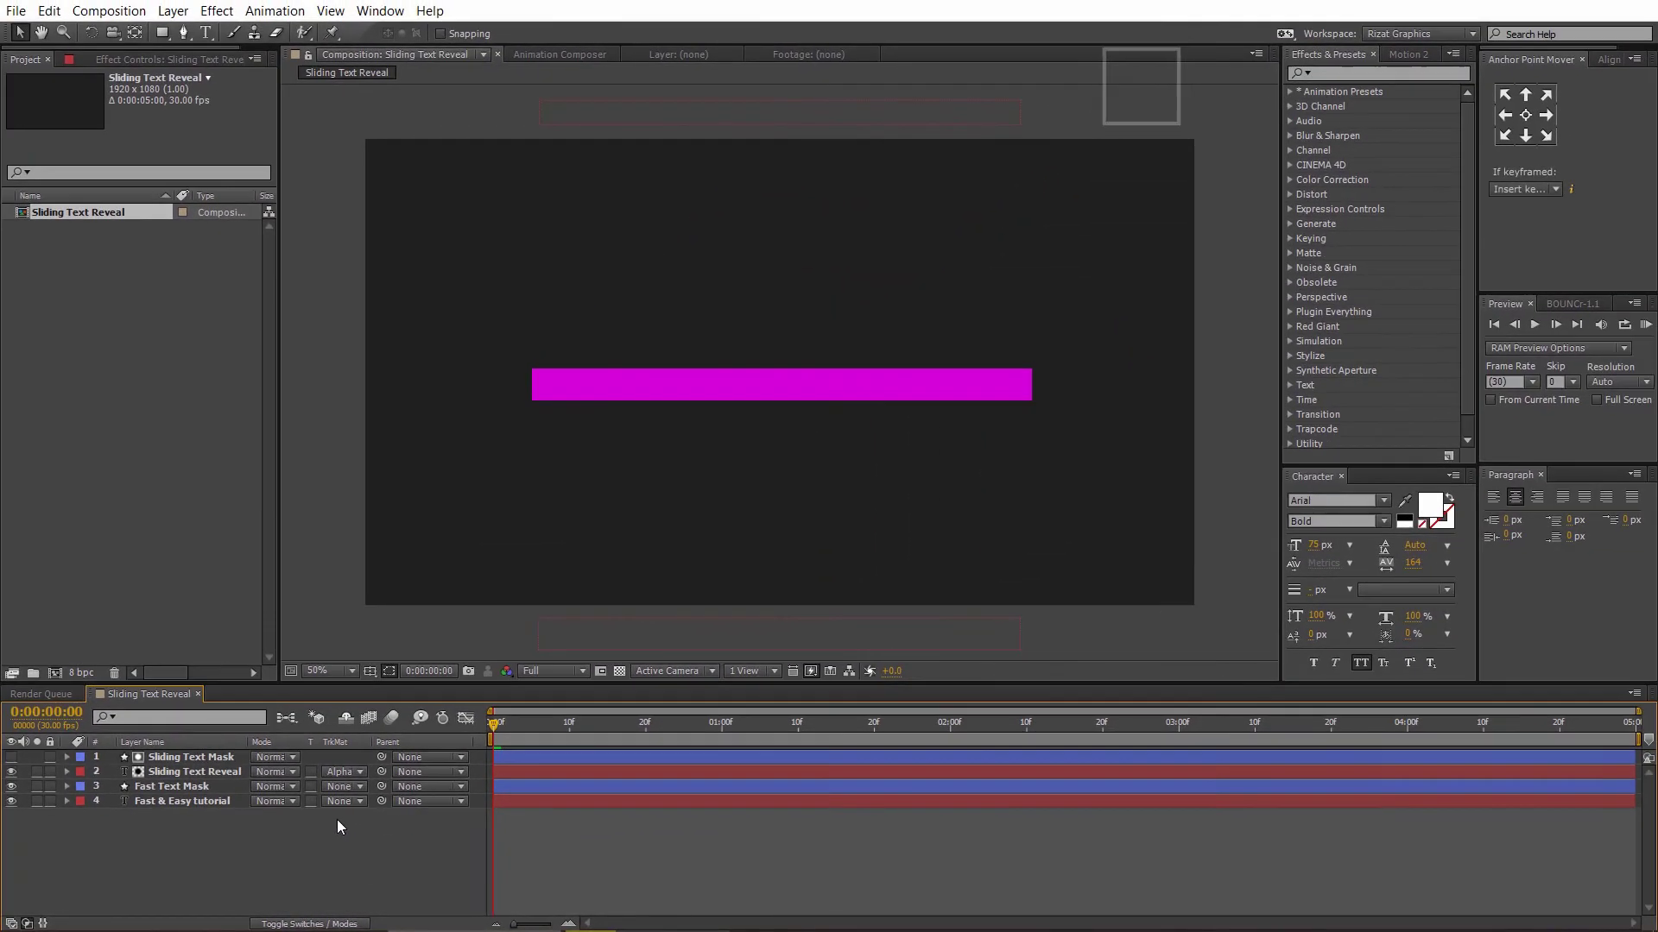
Step: Set the Fast & Easy tutorial layer's track matte to Alpha Matte 'Fast Text Mask'
left_click(273, 741)
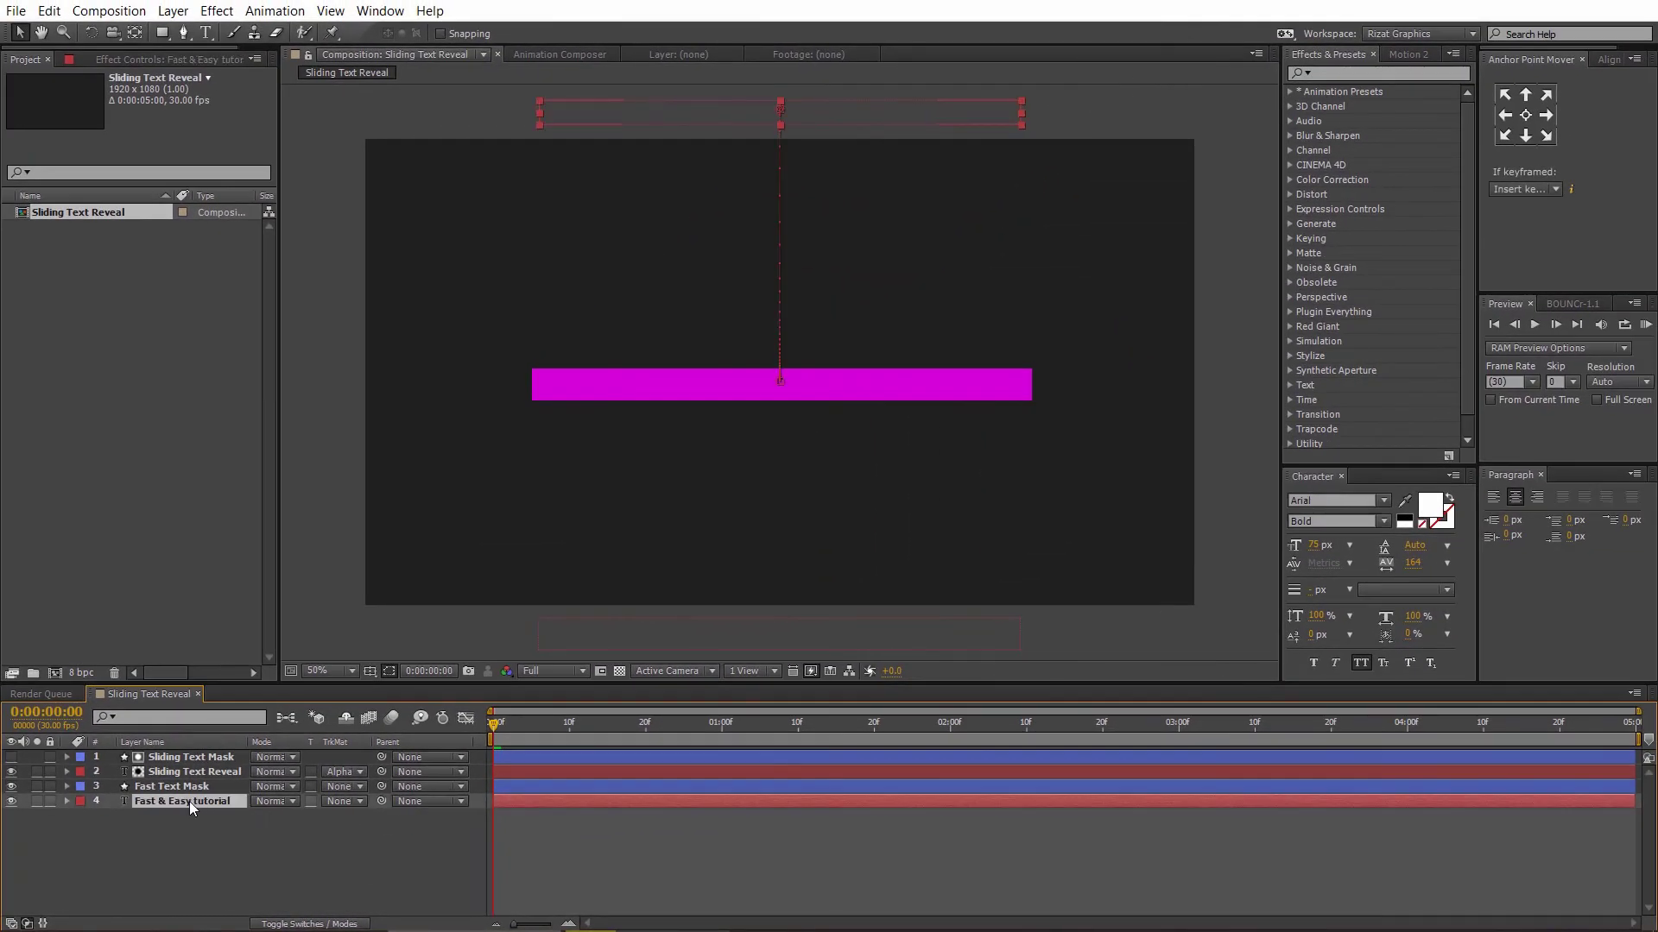
left_click(344, 802)
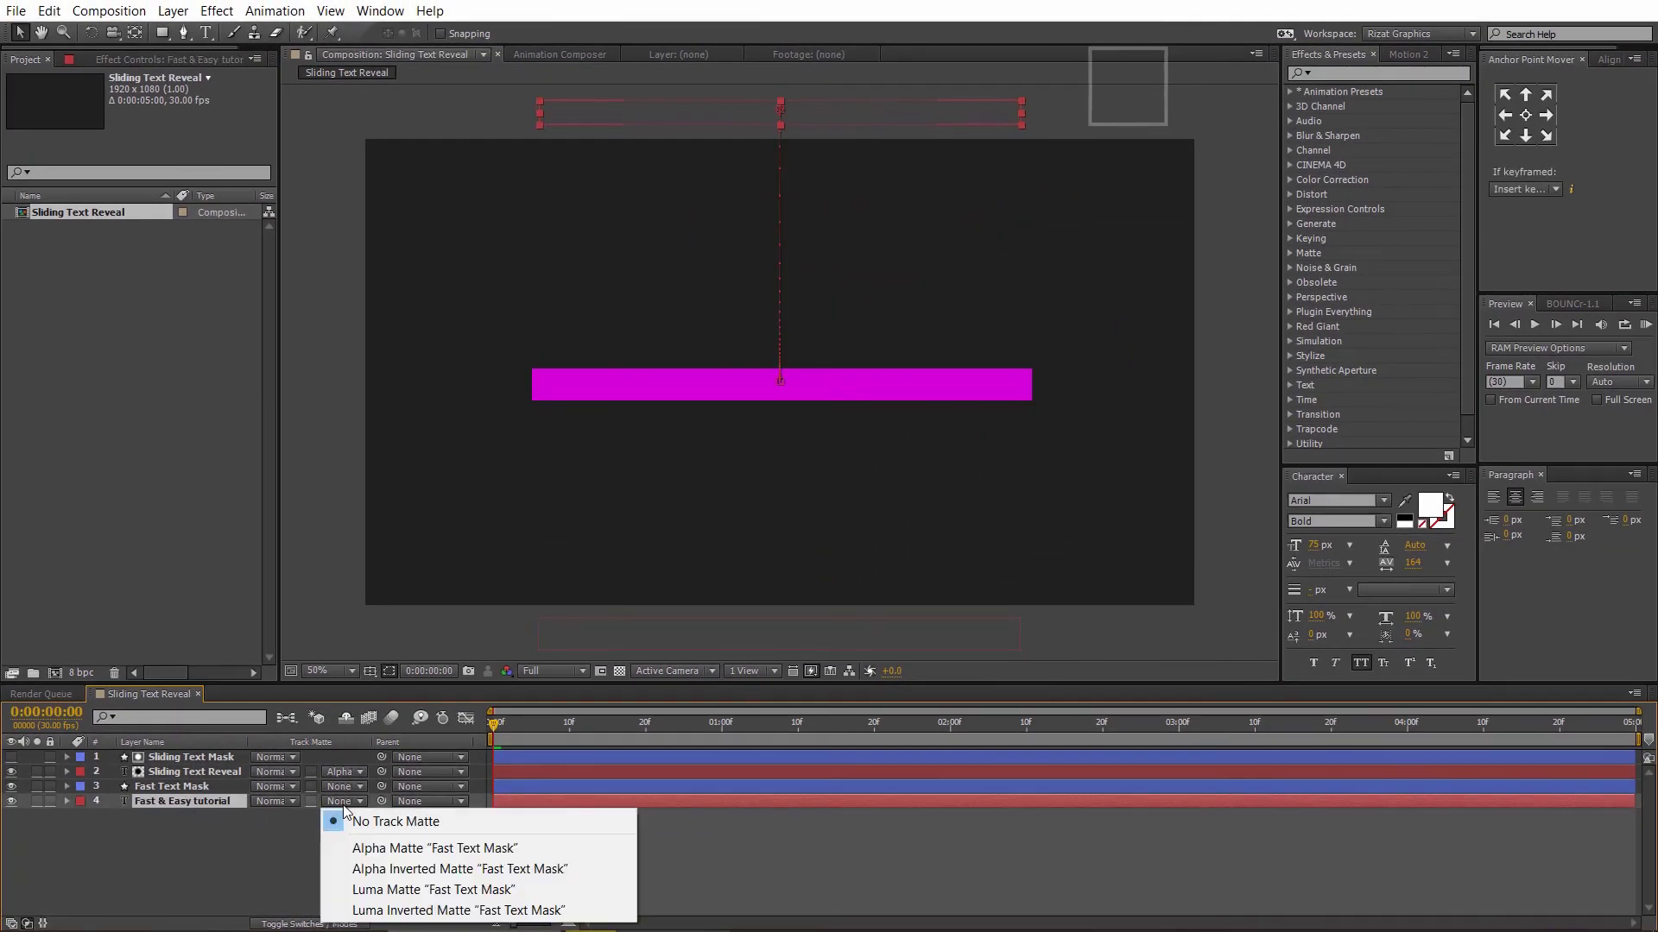
left_click(350, 849)
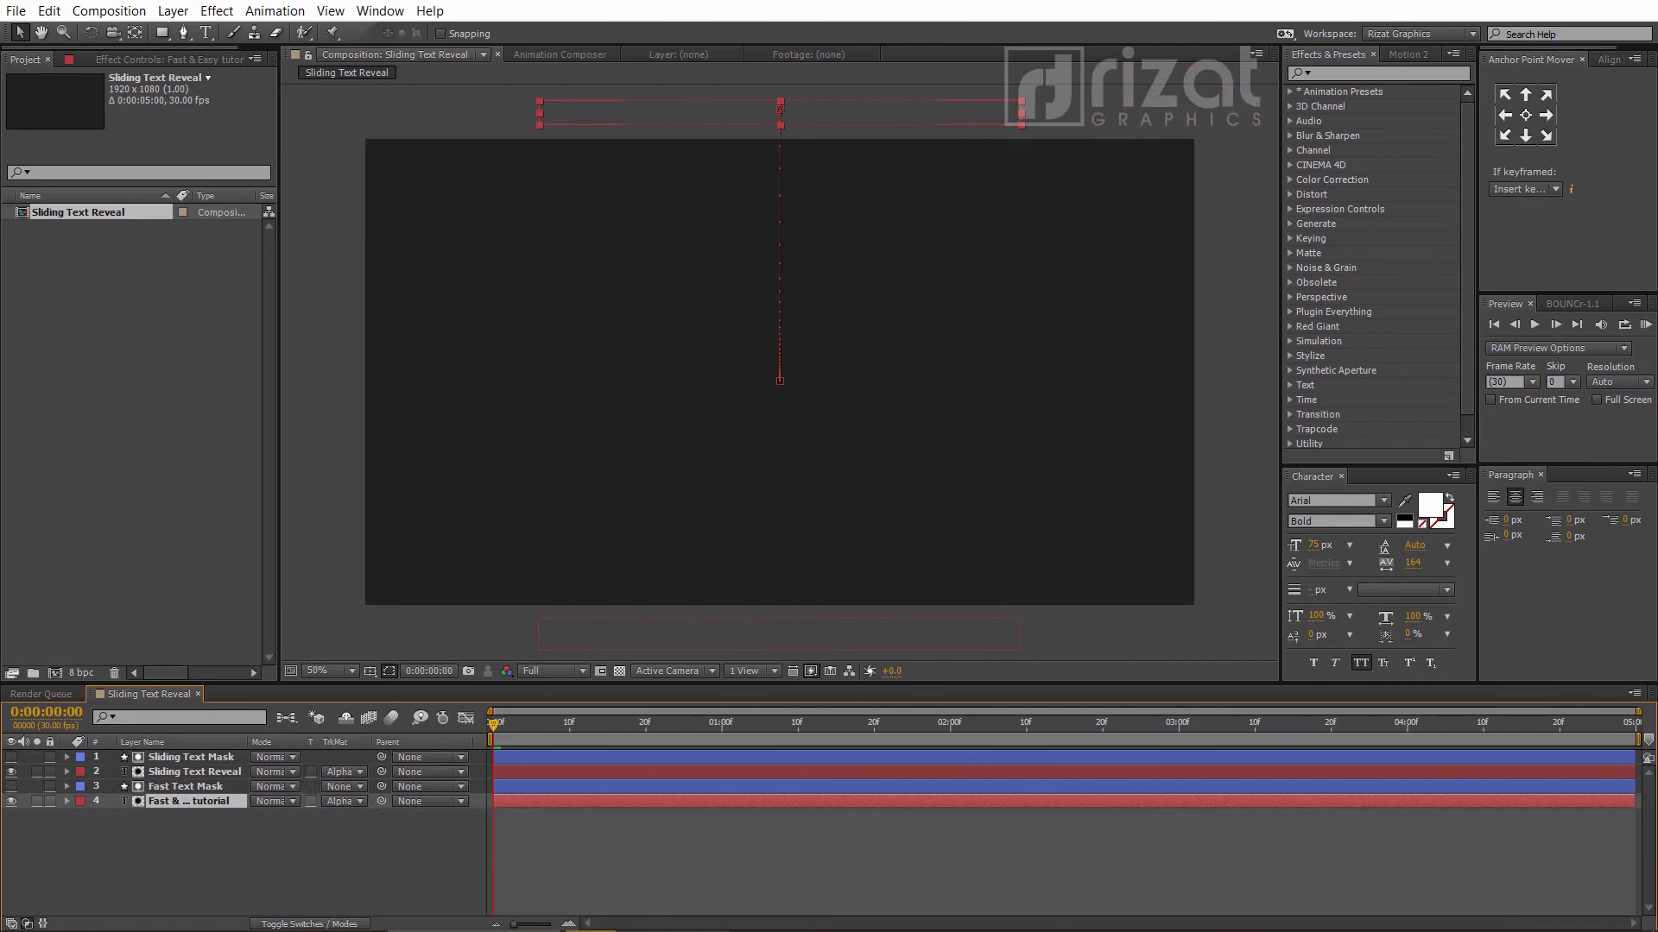
Step: Move both text layers' end Position keyframes to 0:00:02:00 and preview the final animation
left_click(1645, 325)
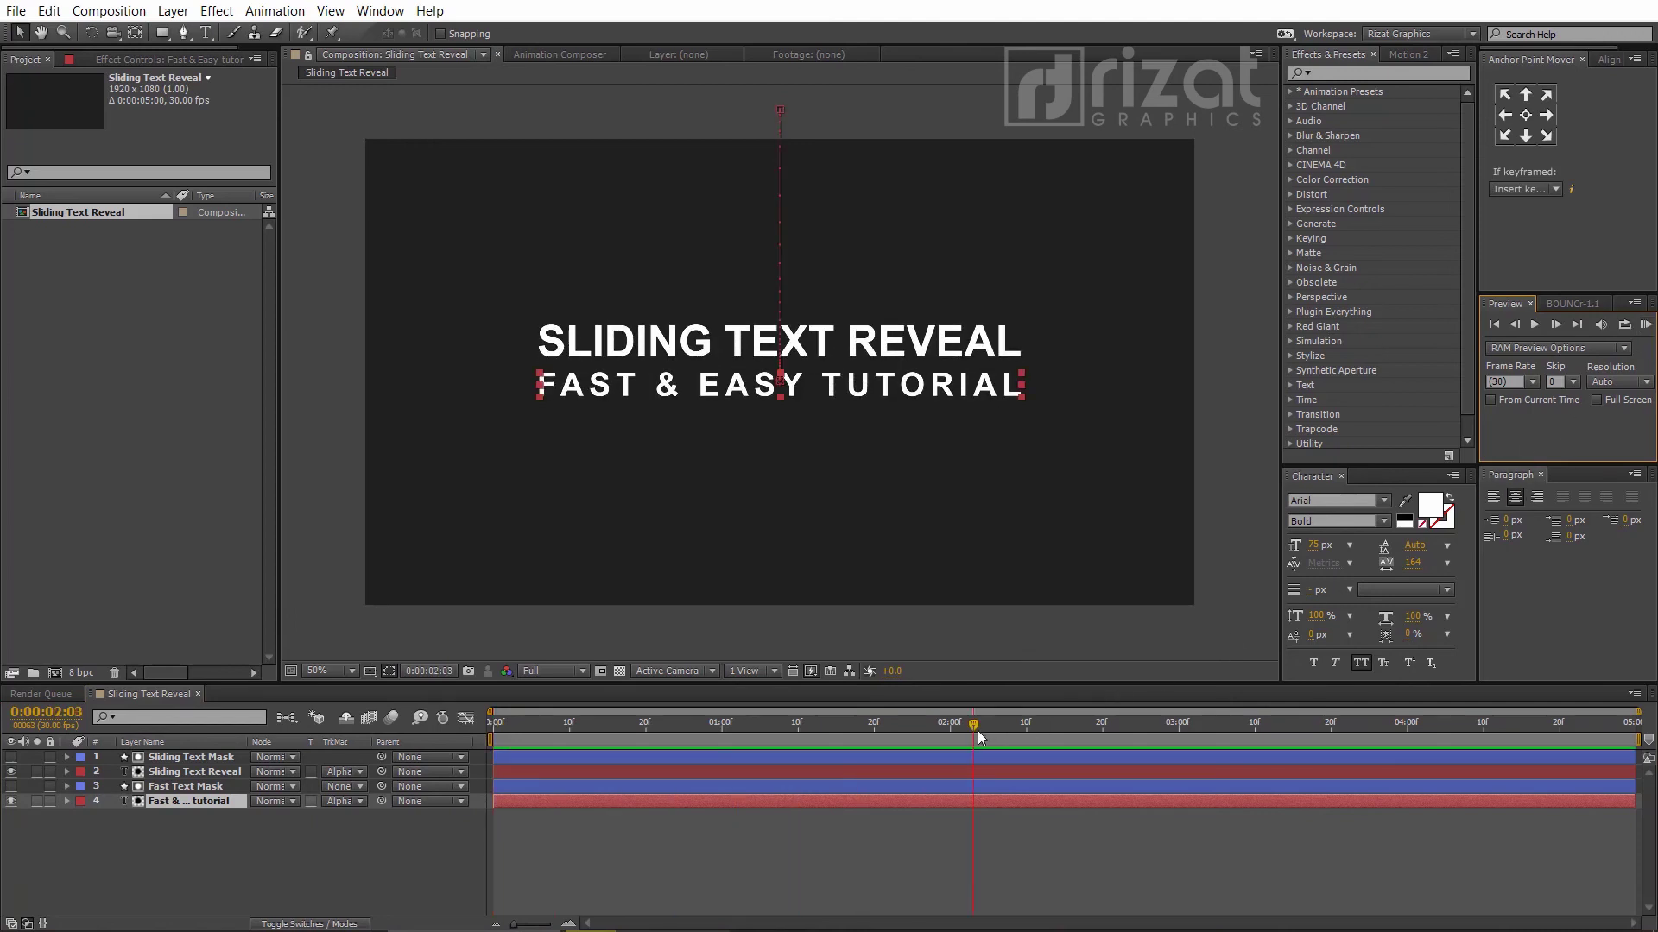
left_click(950, 771)
left_click(950, 800, "ctrl")
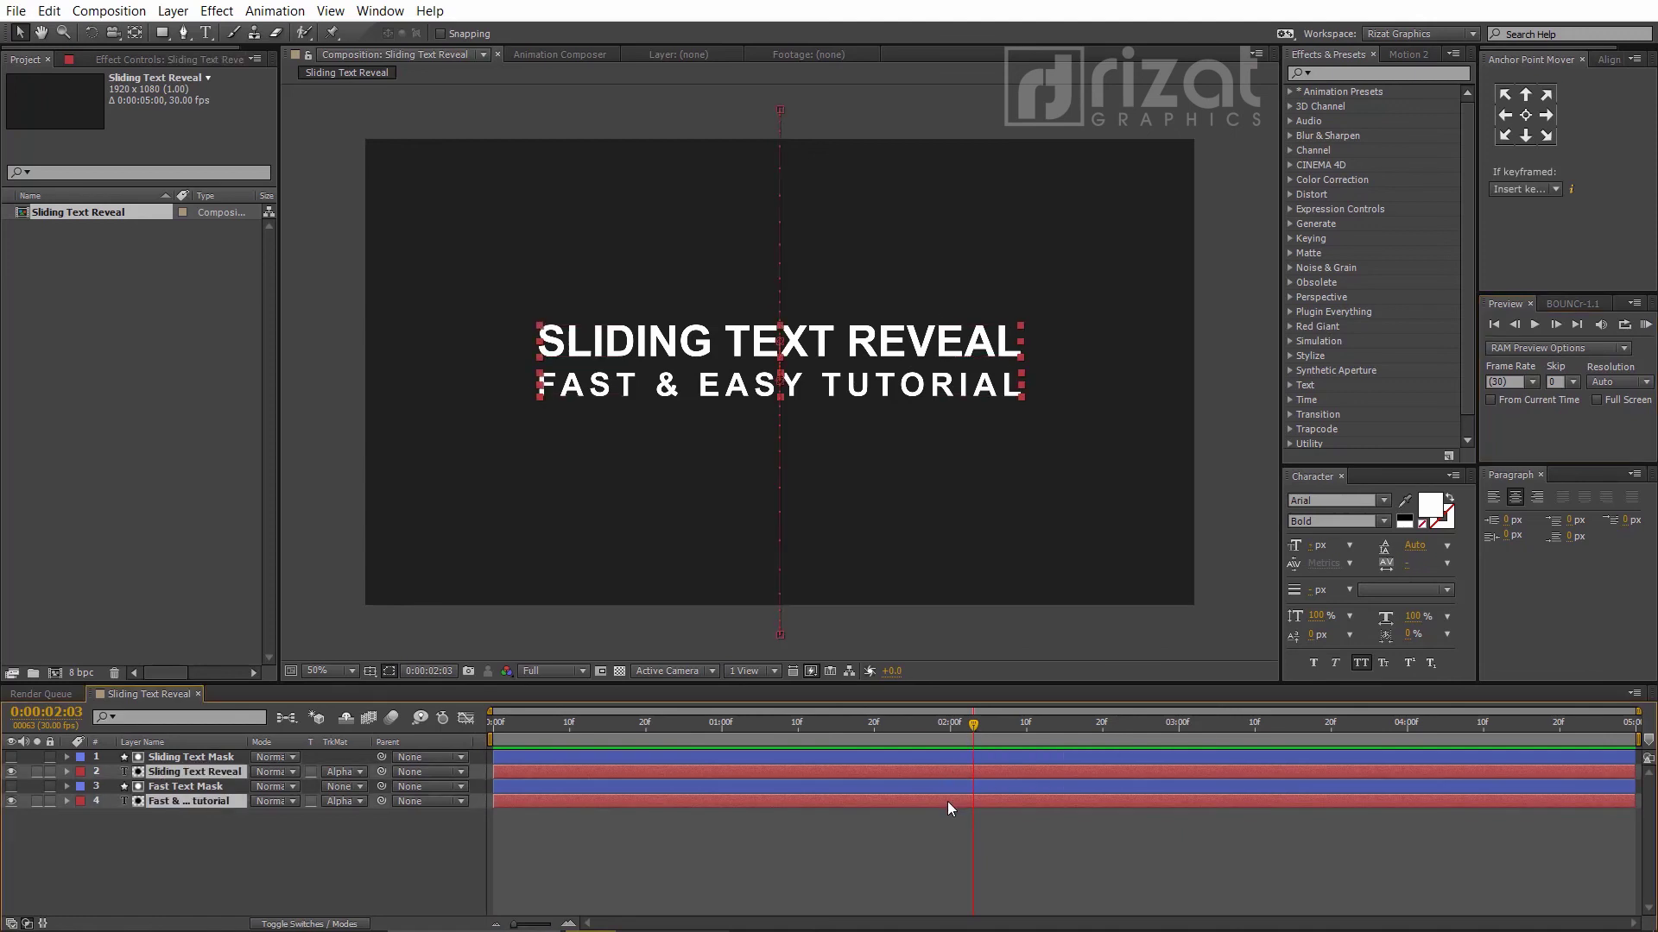
key("p")
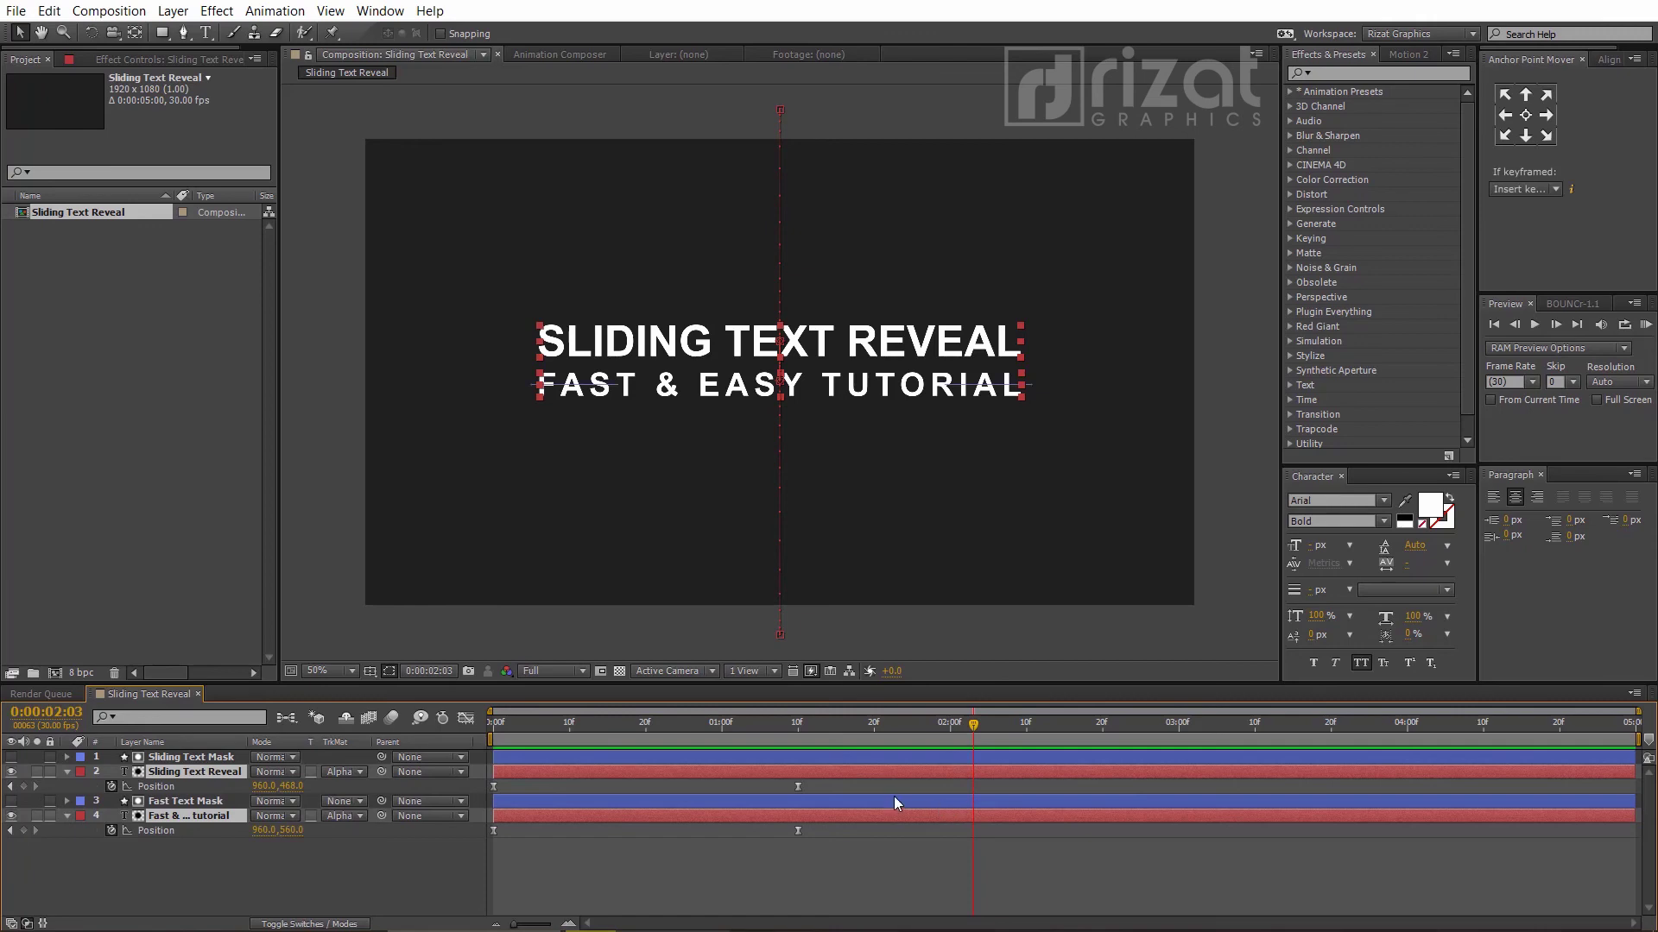
left_click(951, 724)
left_click_drag(832, 785, 941, 826)
left_click(1063, 863)
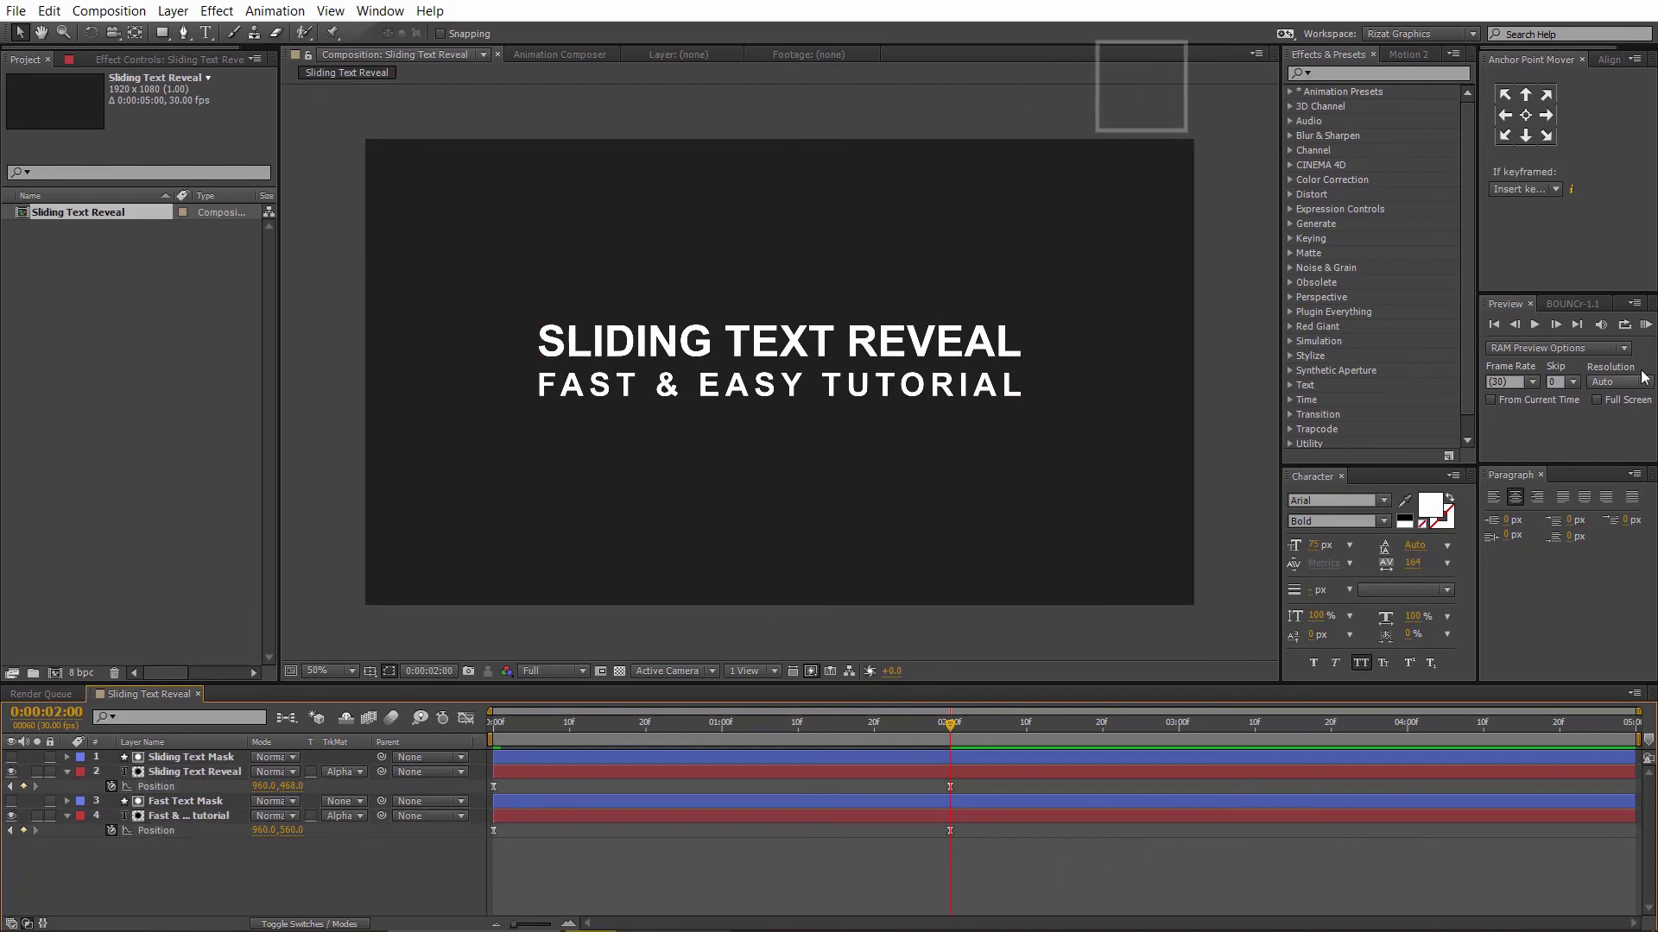
left_click(1646, 326)
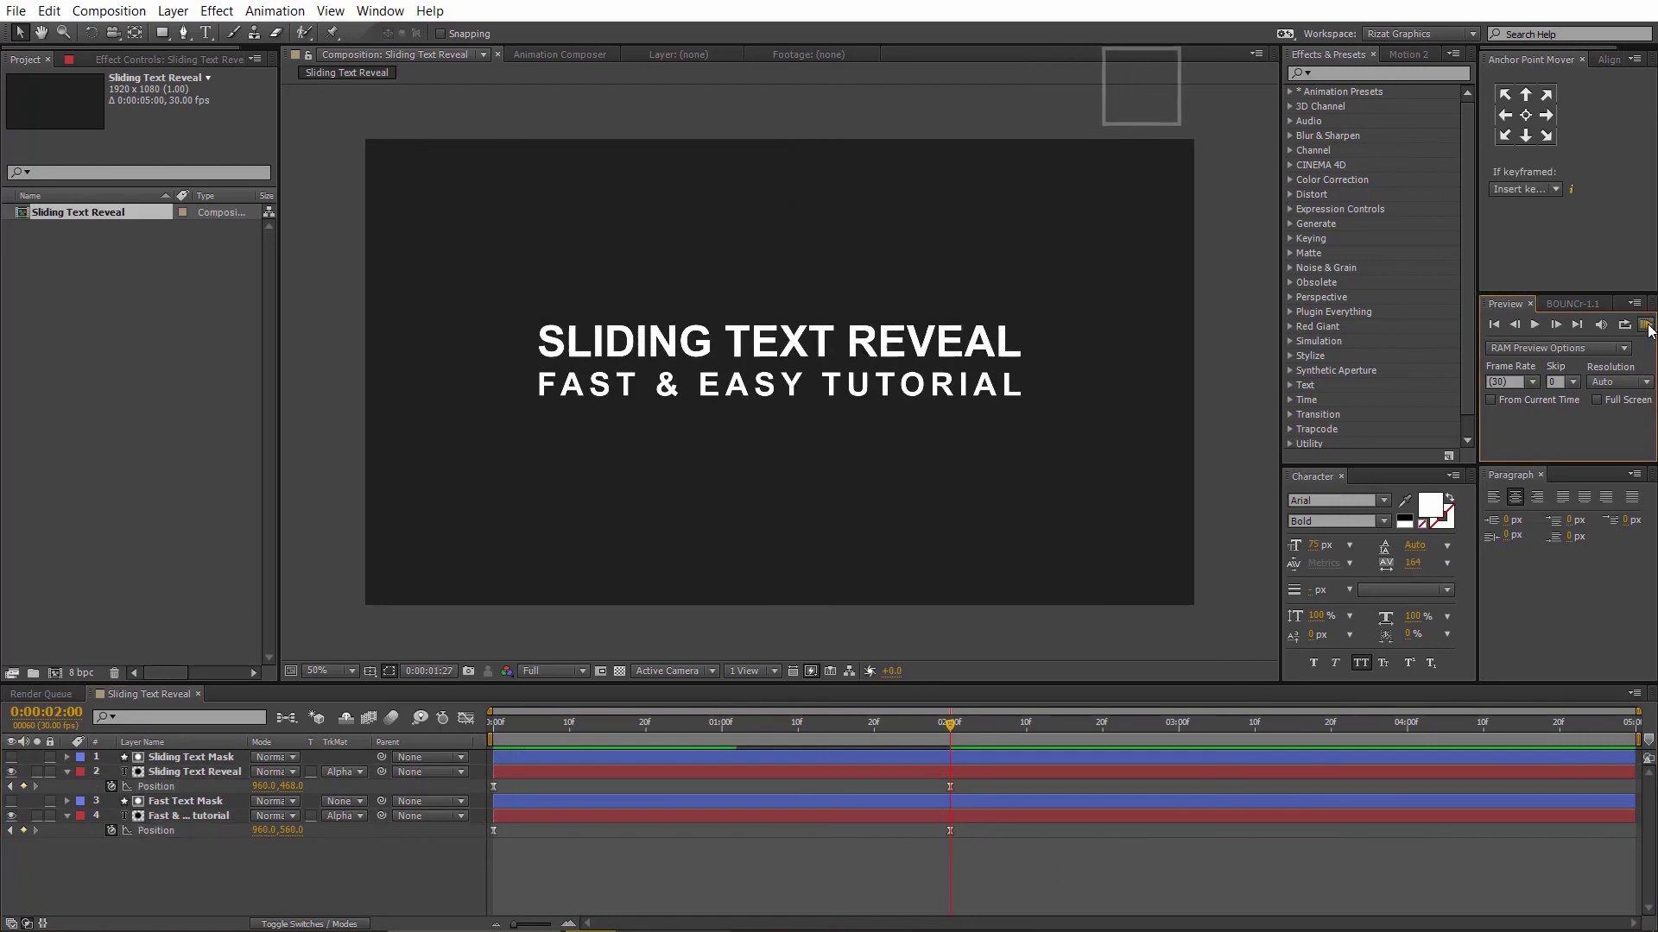